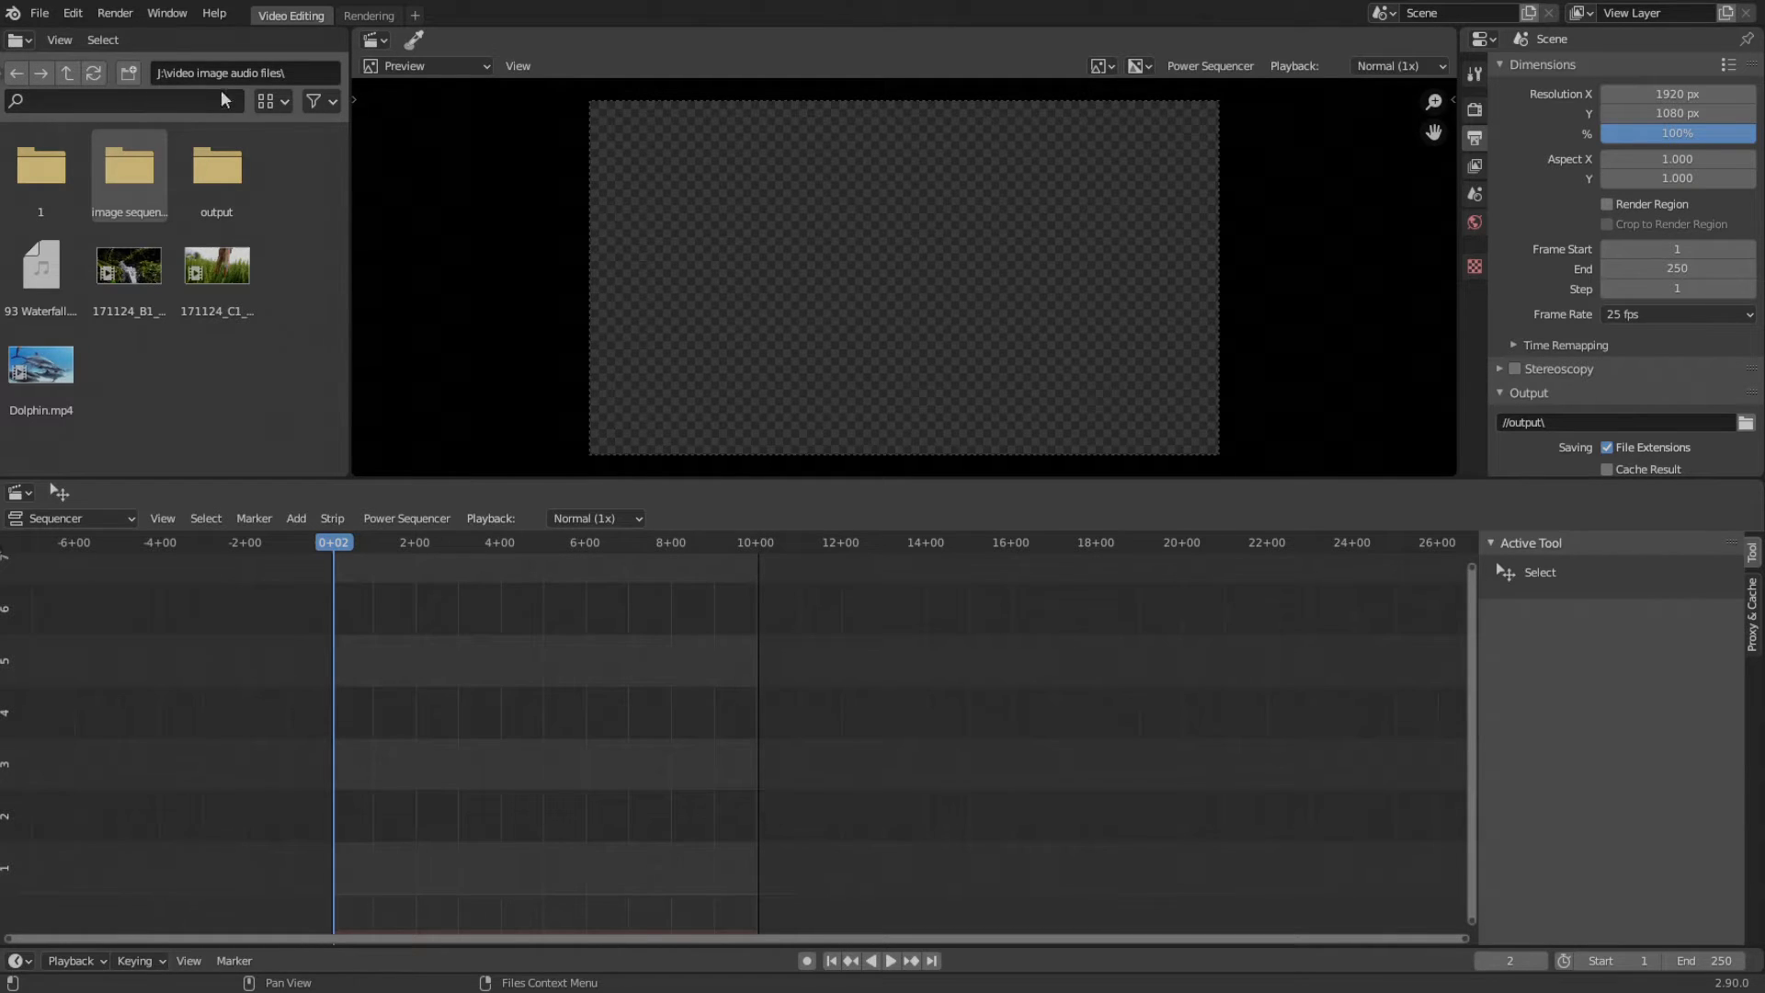
{"action": "left_click", "coordinate": [245, 73]}
{"action": "left_click", "coordinate": [286, 174]}
{"action": "left_click", "coordinate": [217, 170]}
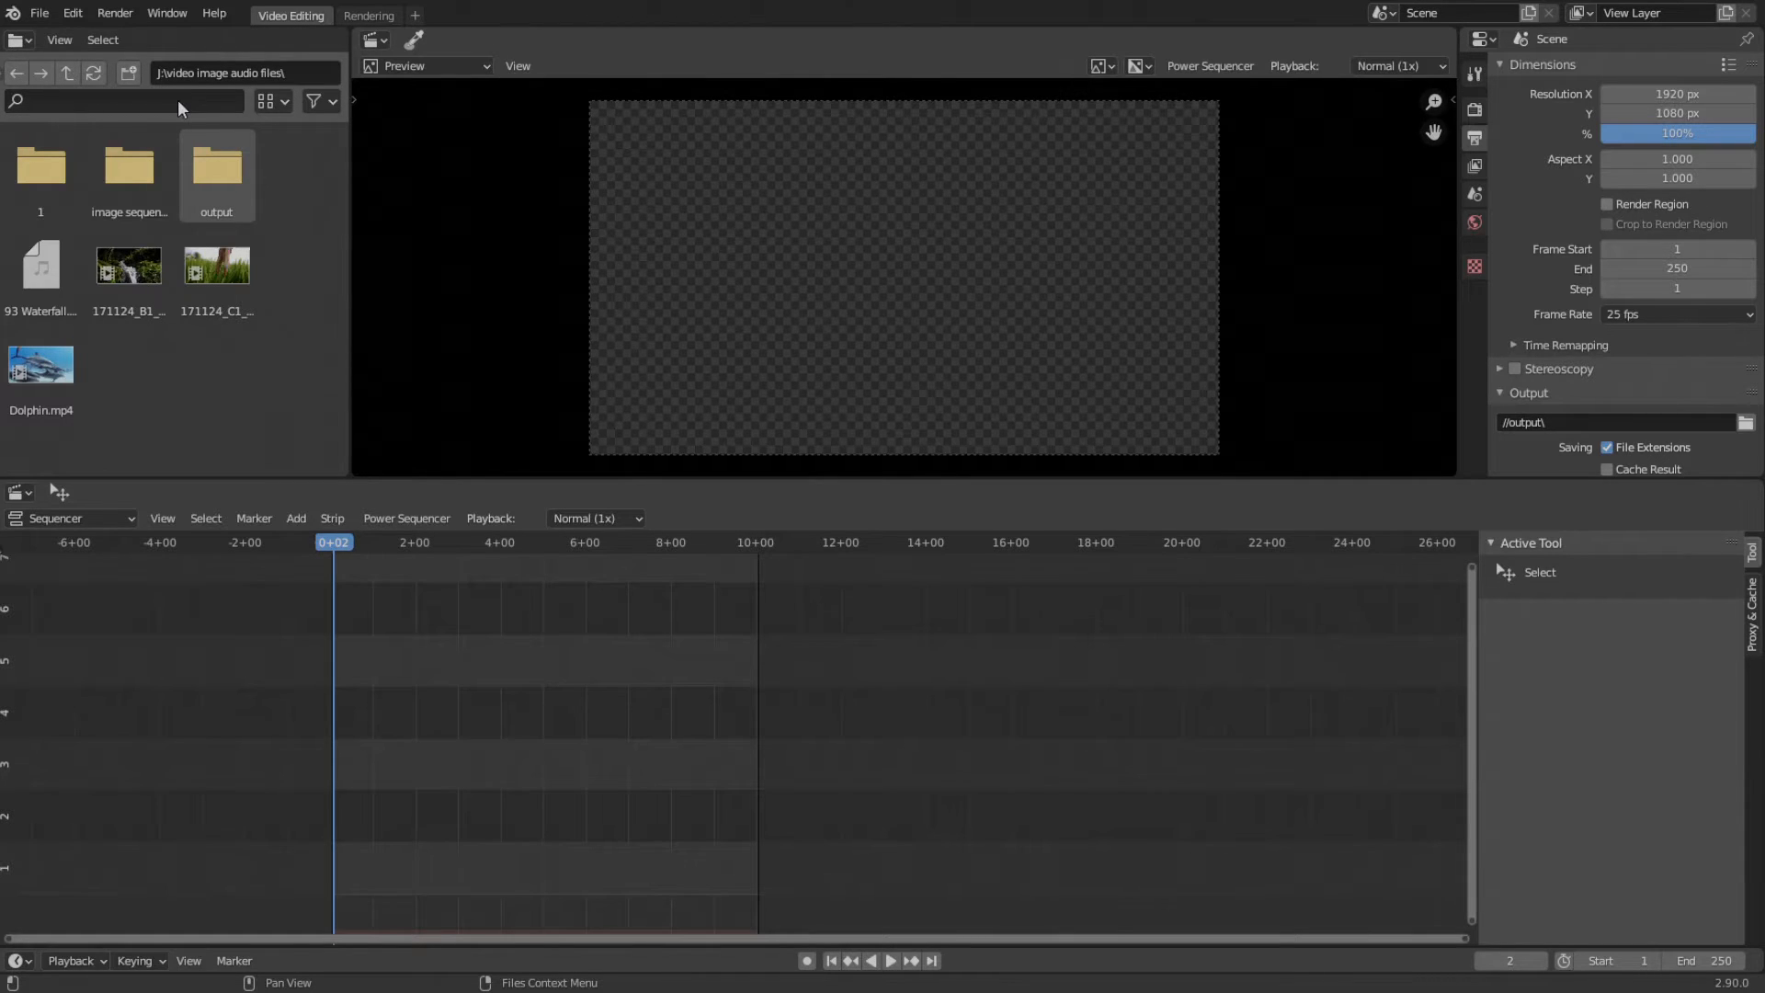
{"action": "left_click", "coordinate": [57, 108]}
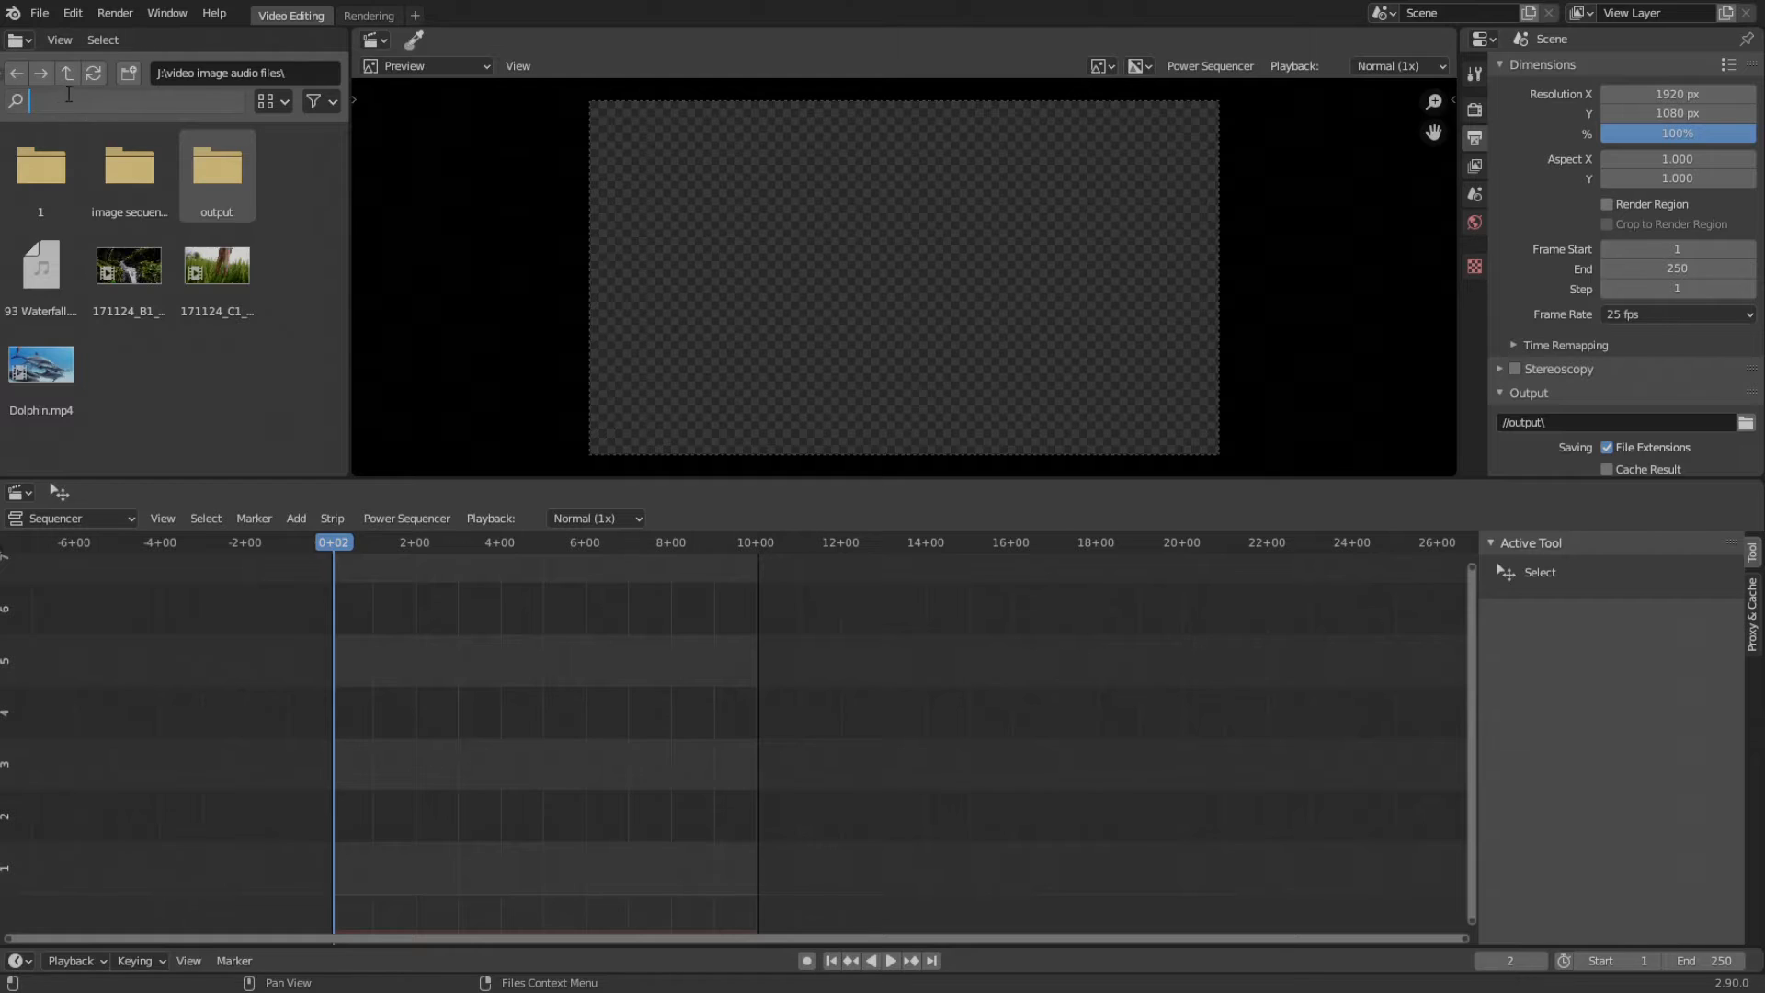
{"action": "left_click", "coordinate": [327, 217]}
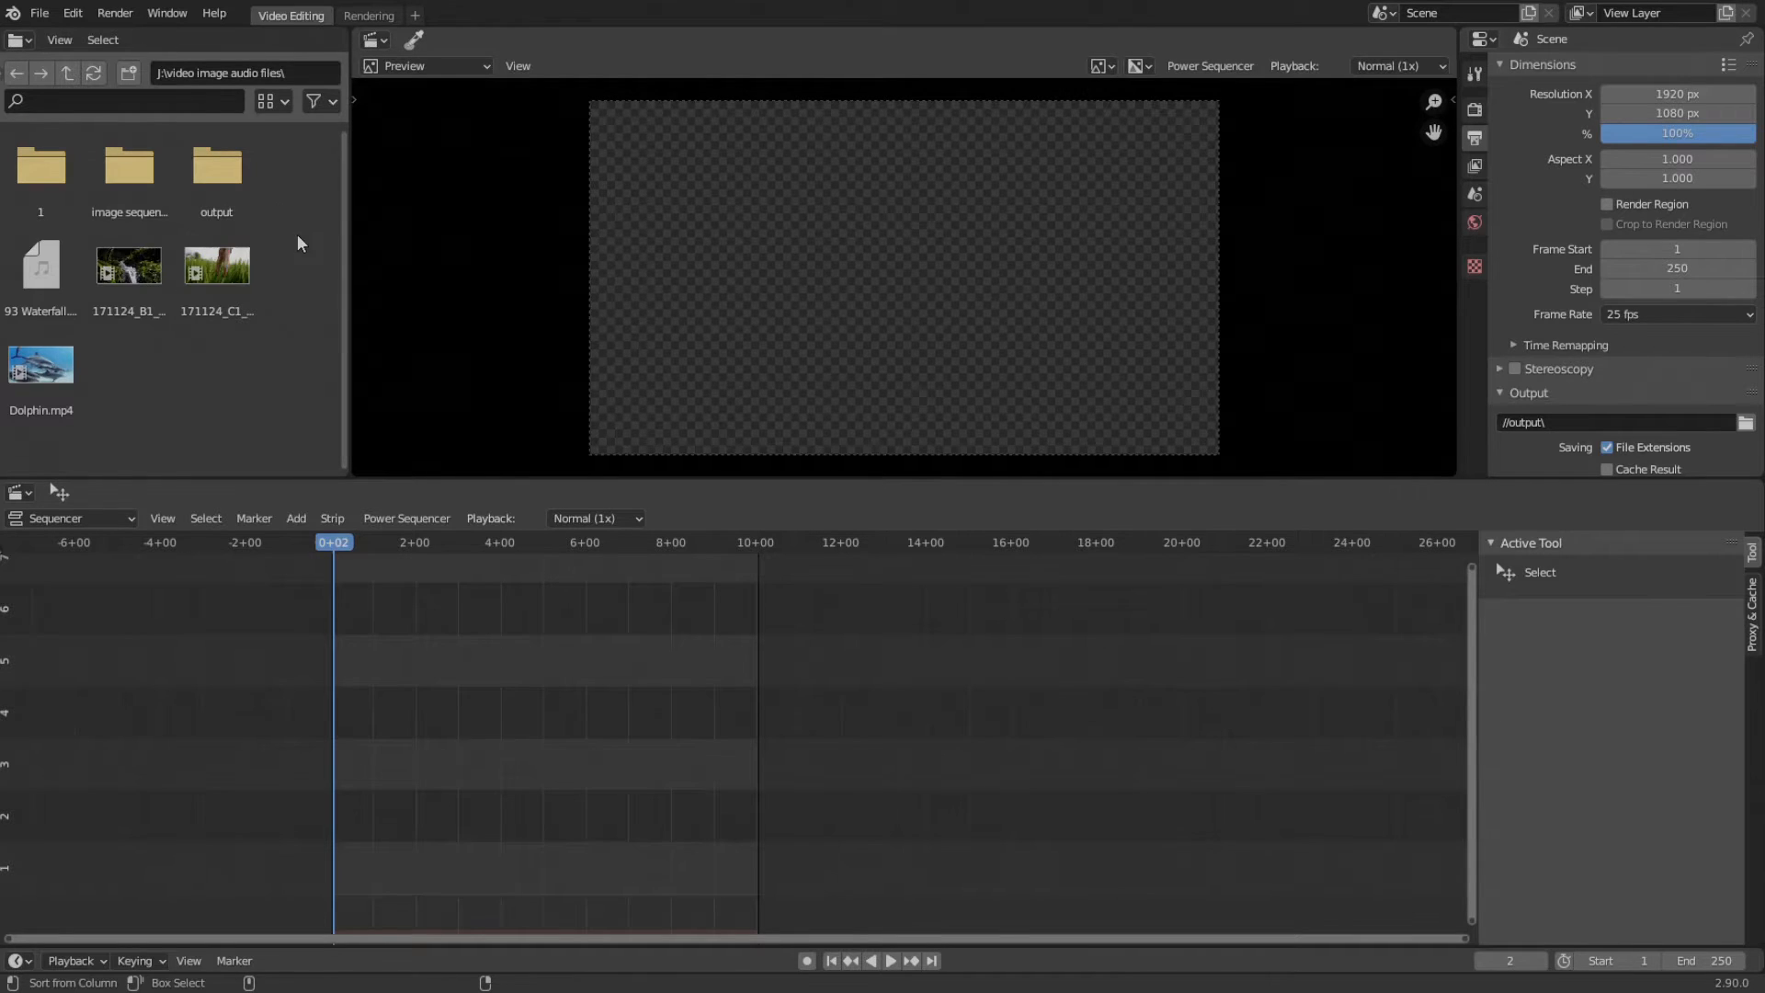
- Maximize the file browser to fill the window and reveal its source list sidebar
{"action": "key", "text": "ctrl+space"}
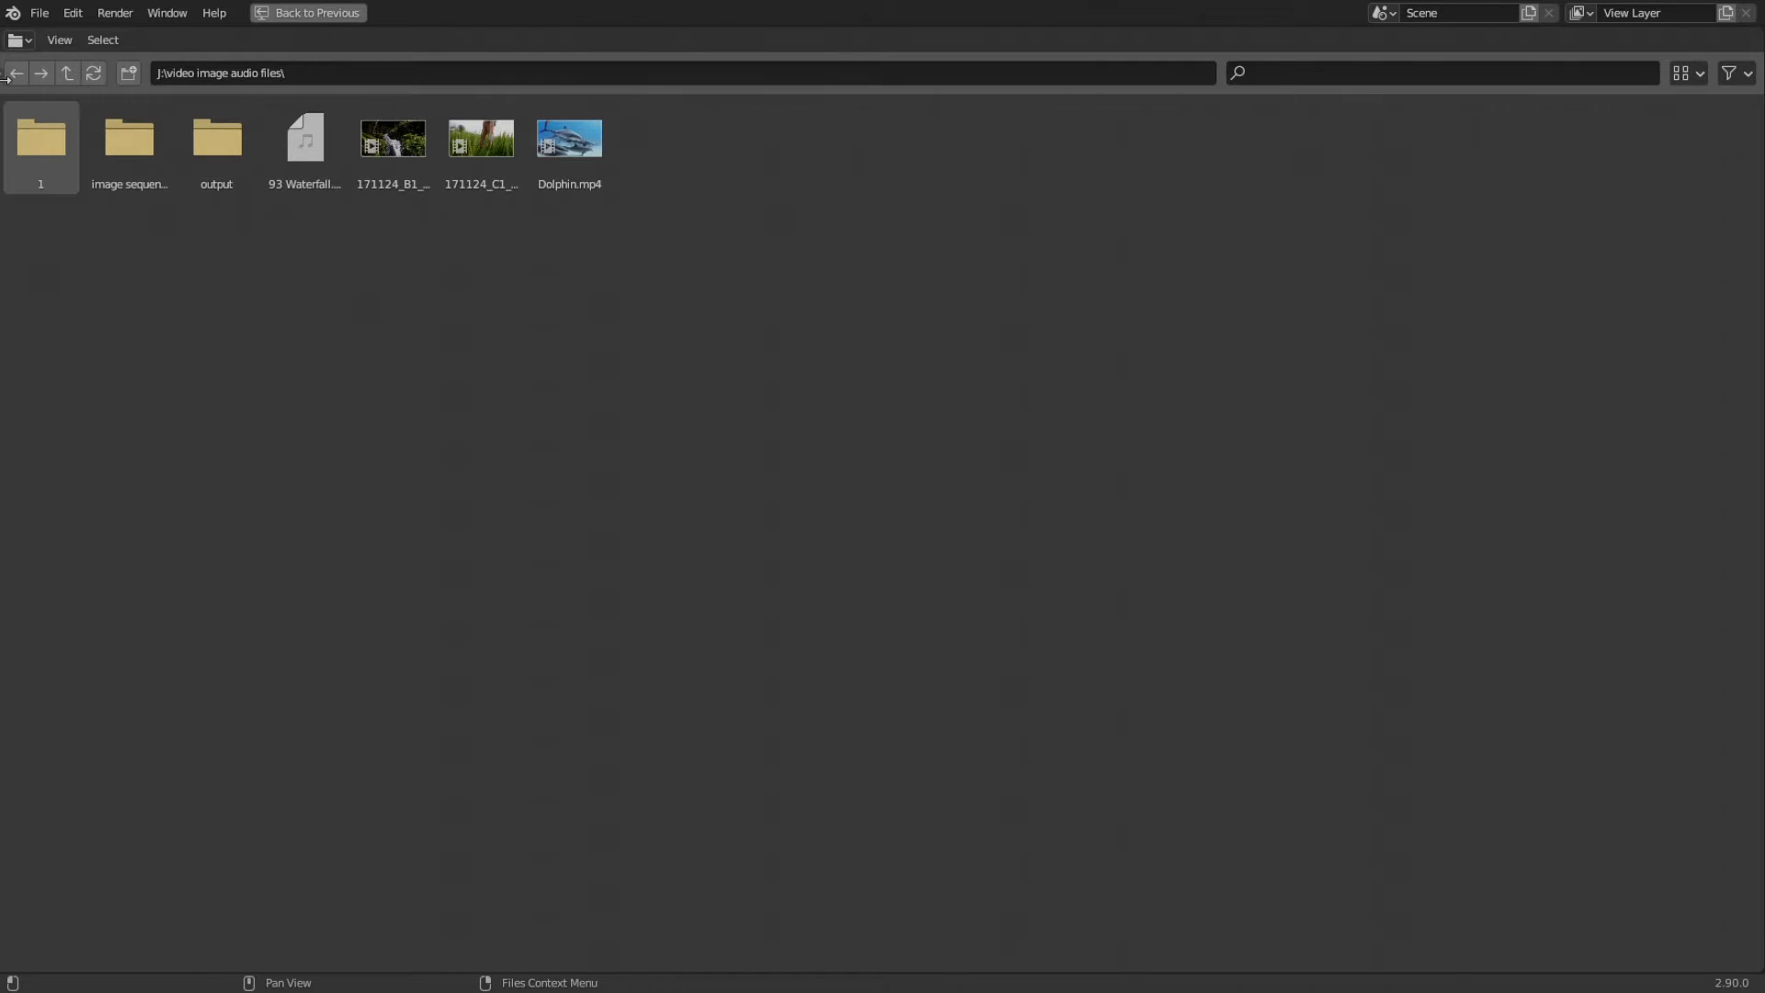
{"action": "left_click_drag", "start_coordinate": [5, 79], "coordinate": [221, 110]}
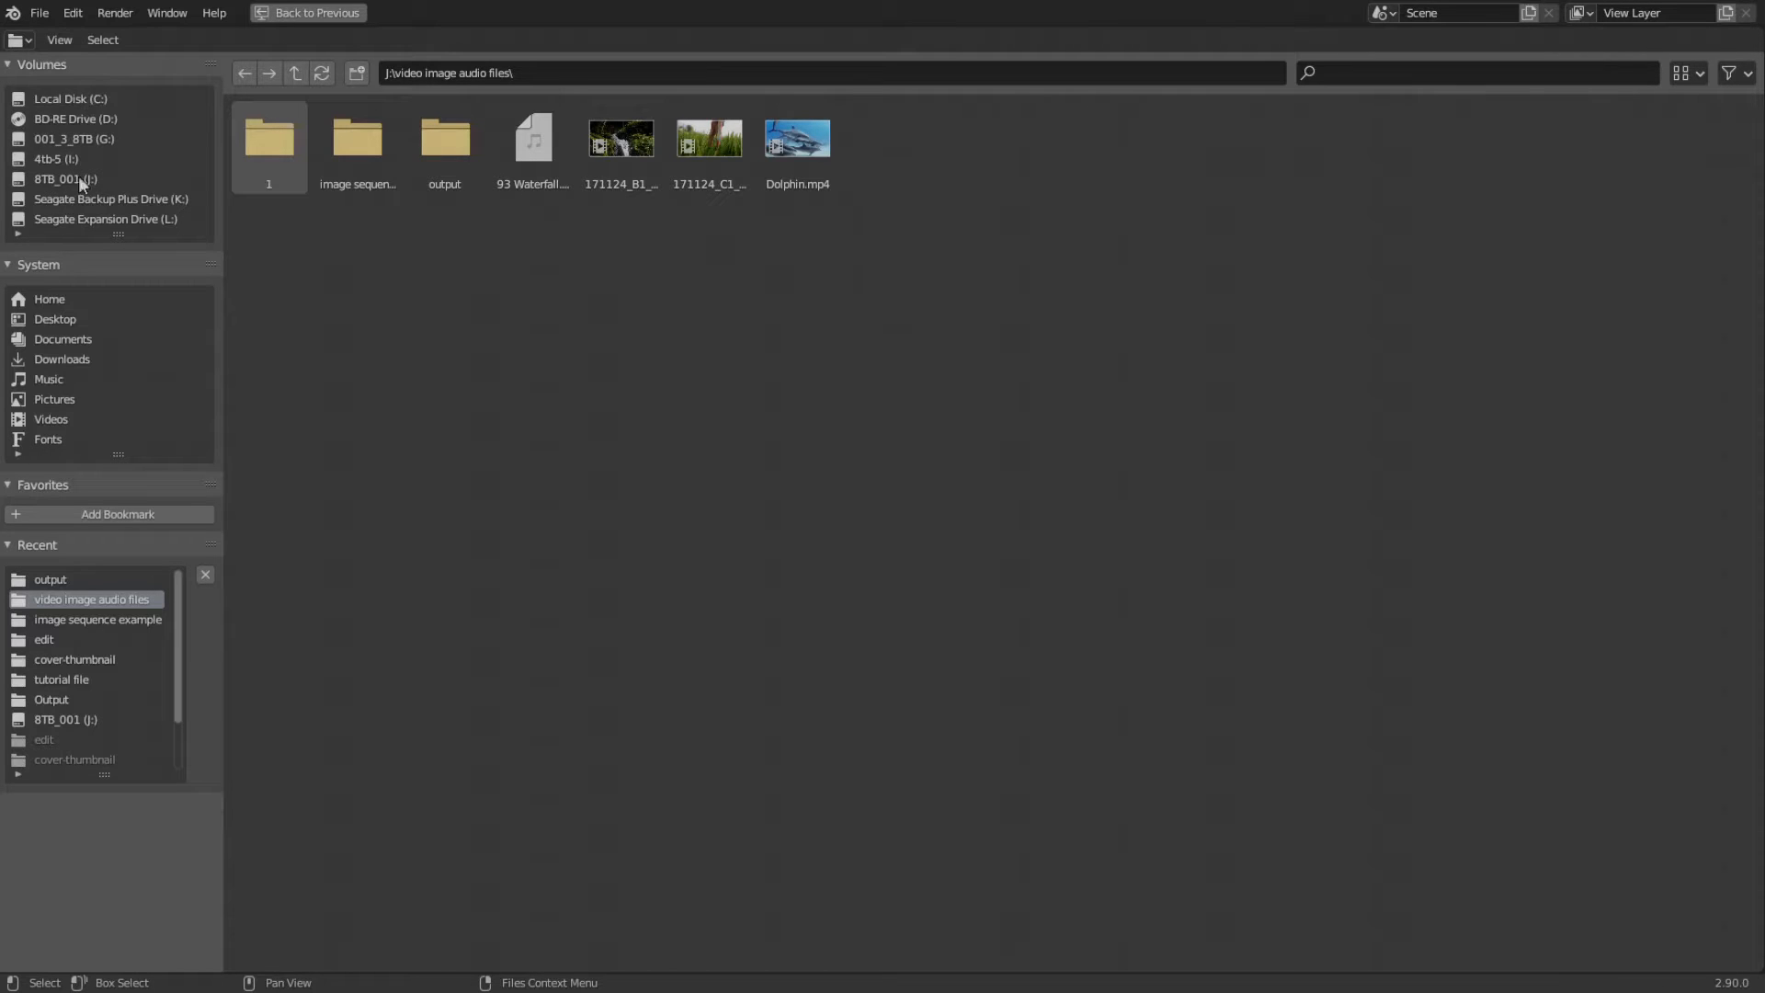
- Collapse the Volumes, System, Favorites and Recent sections of the source list and hide the sidebar
{"action": "left_click", "coordinate": [15, 66]}
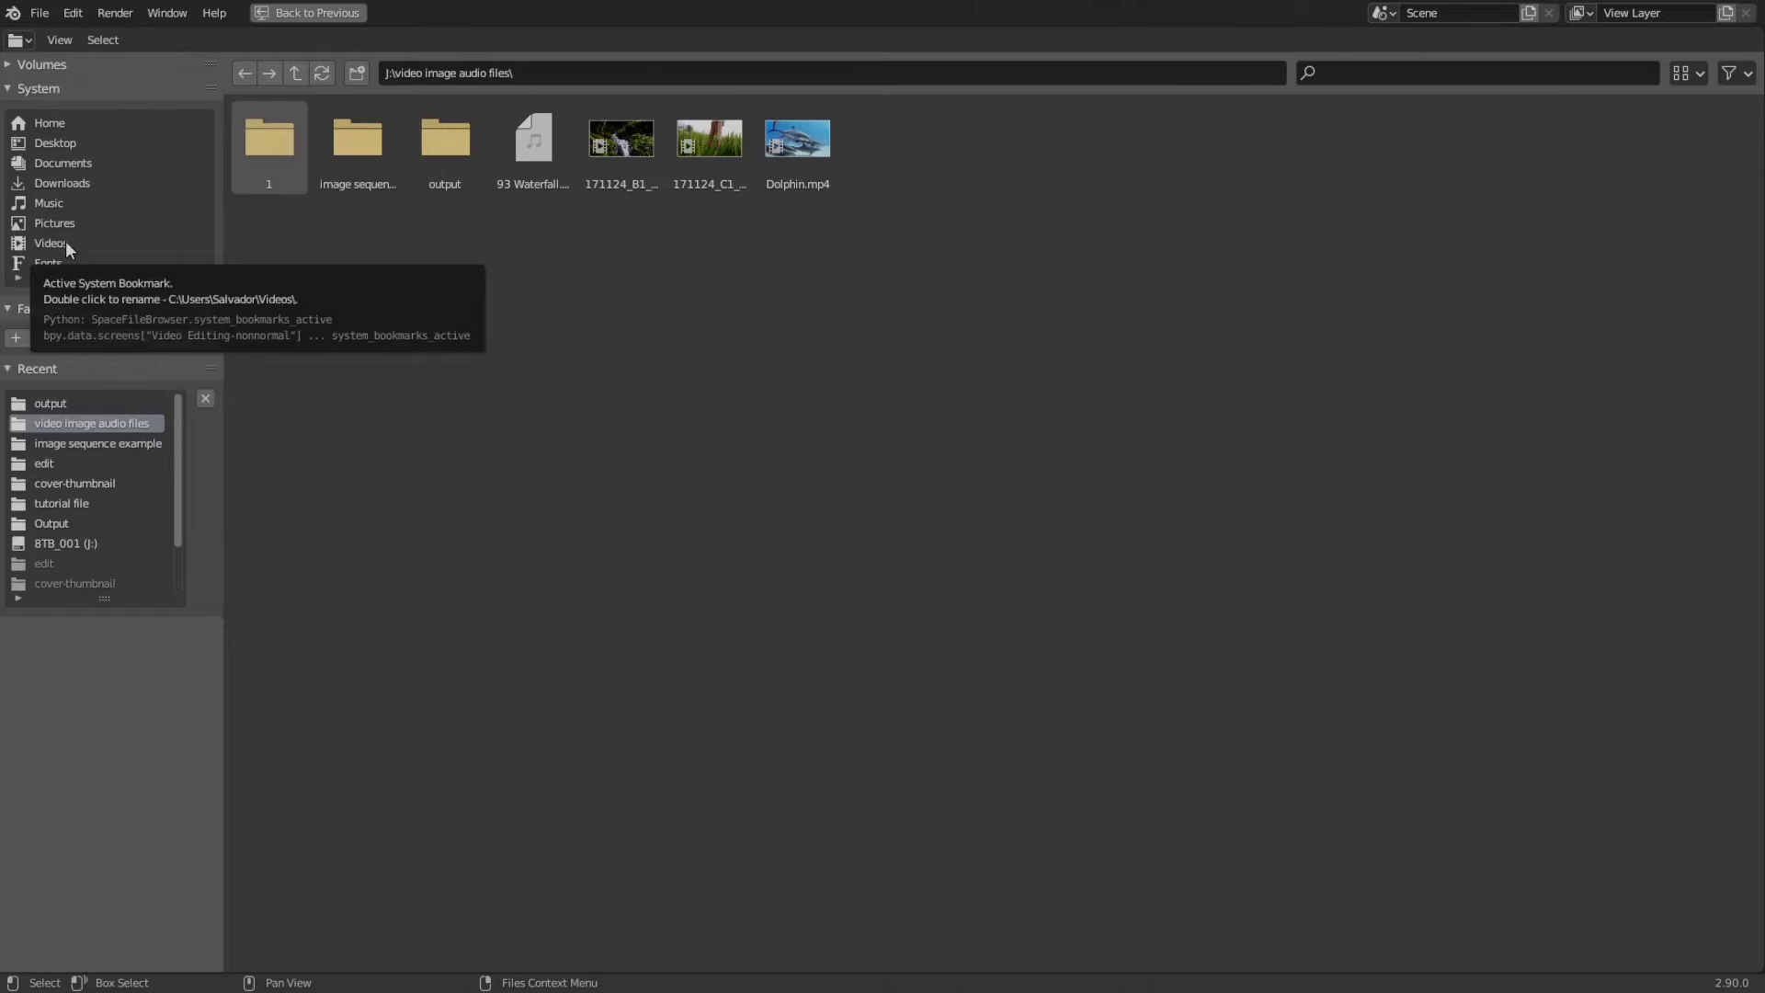
{"action": "left_click", "coordinate": [12, 90]}
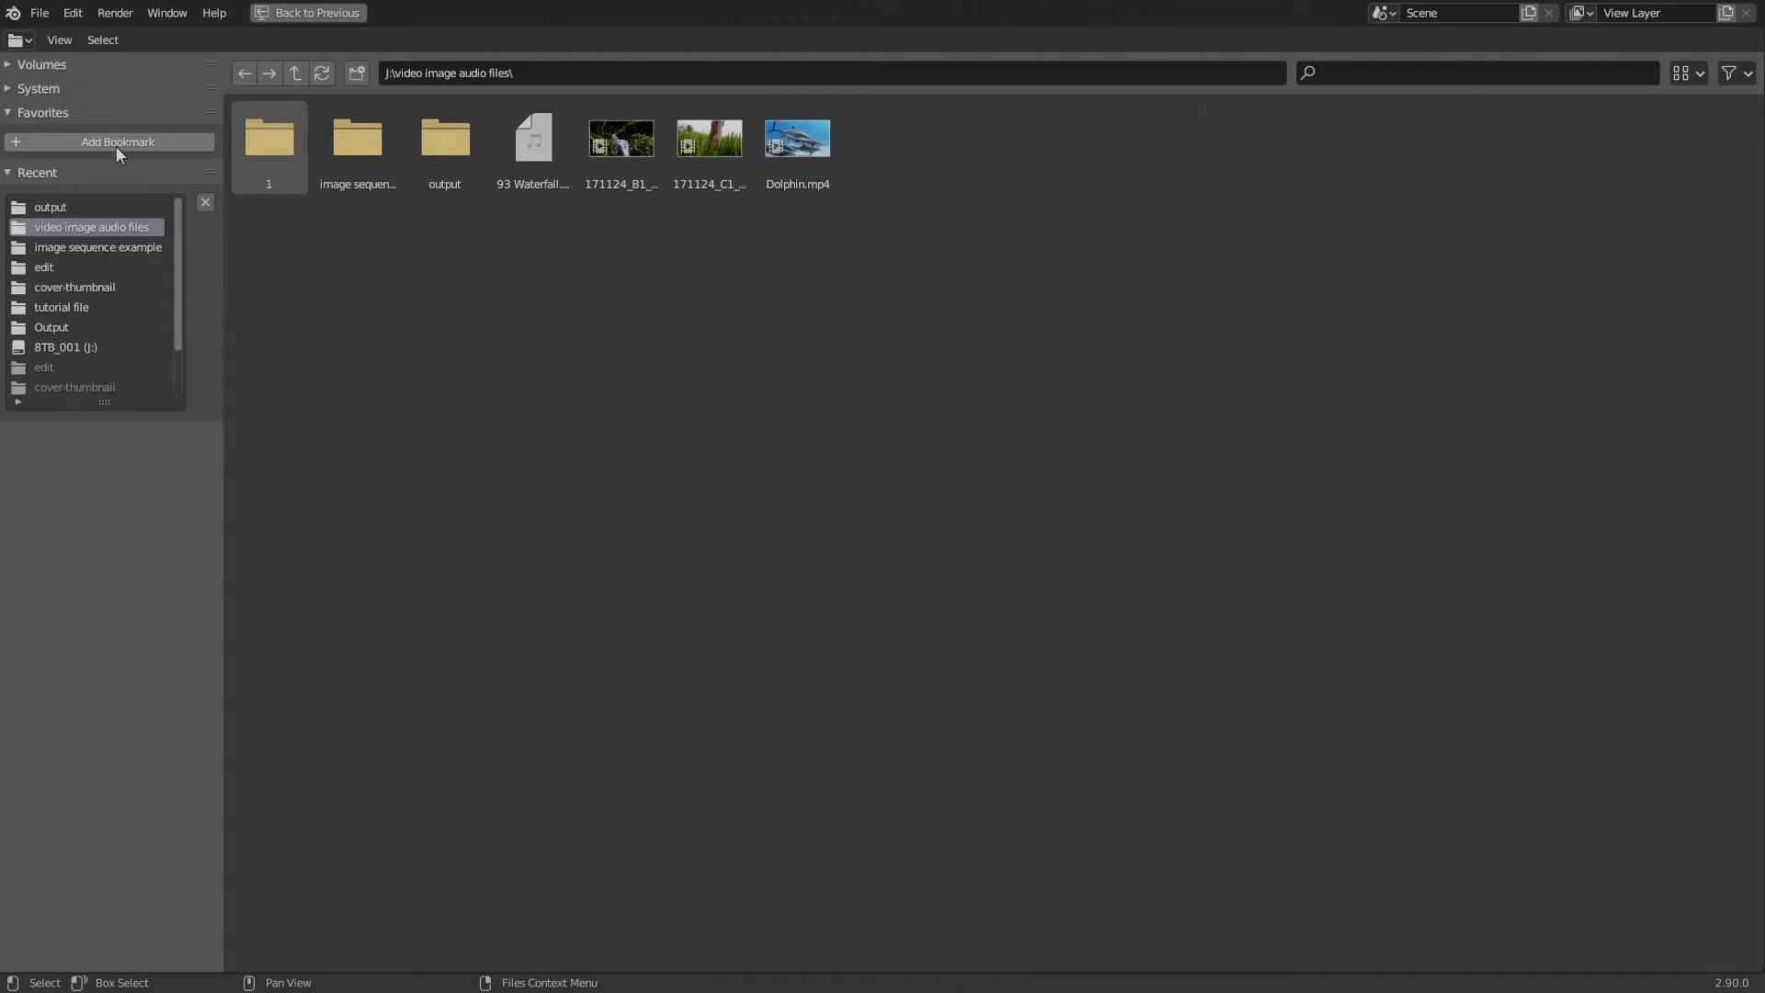
{"action": "left_click", "coordinate": [7, 117]}
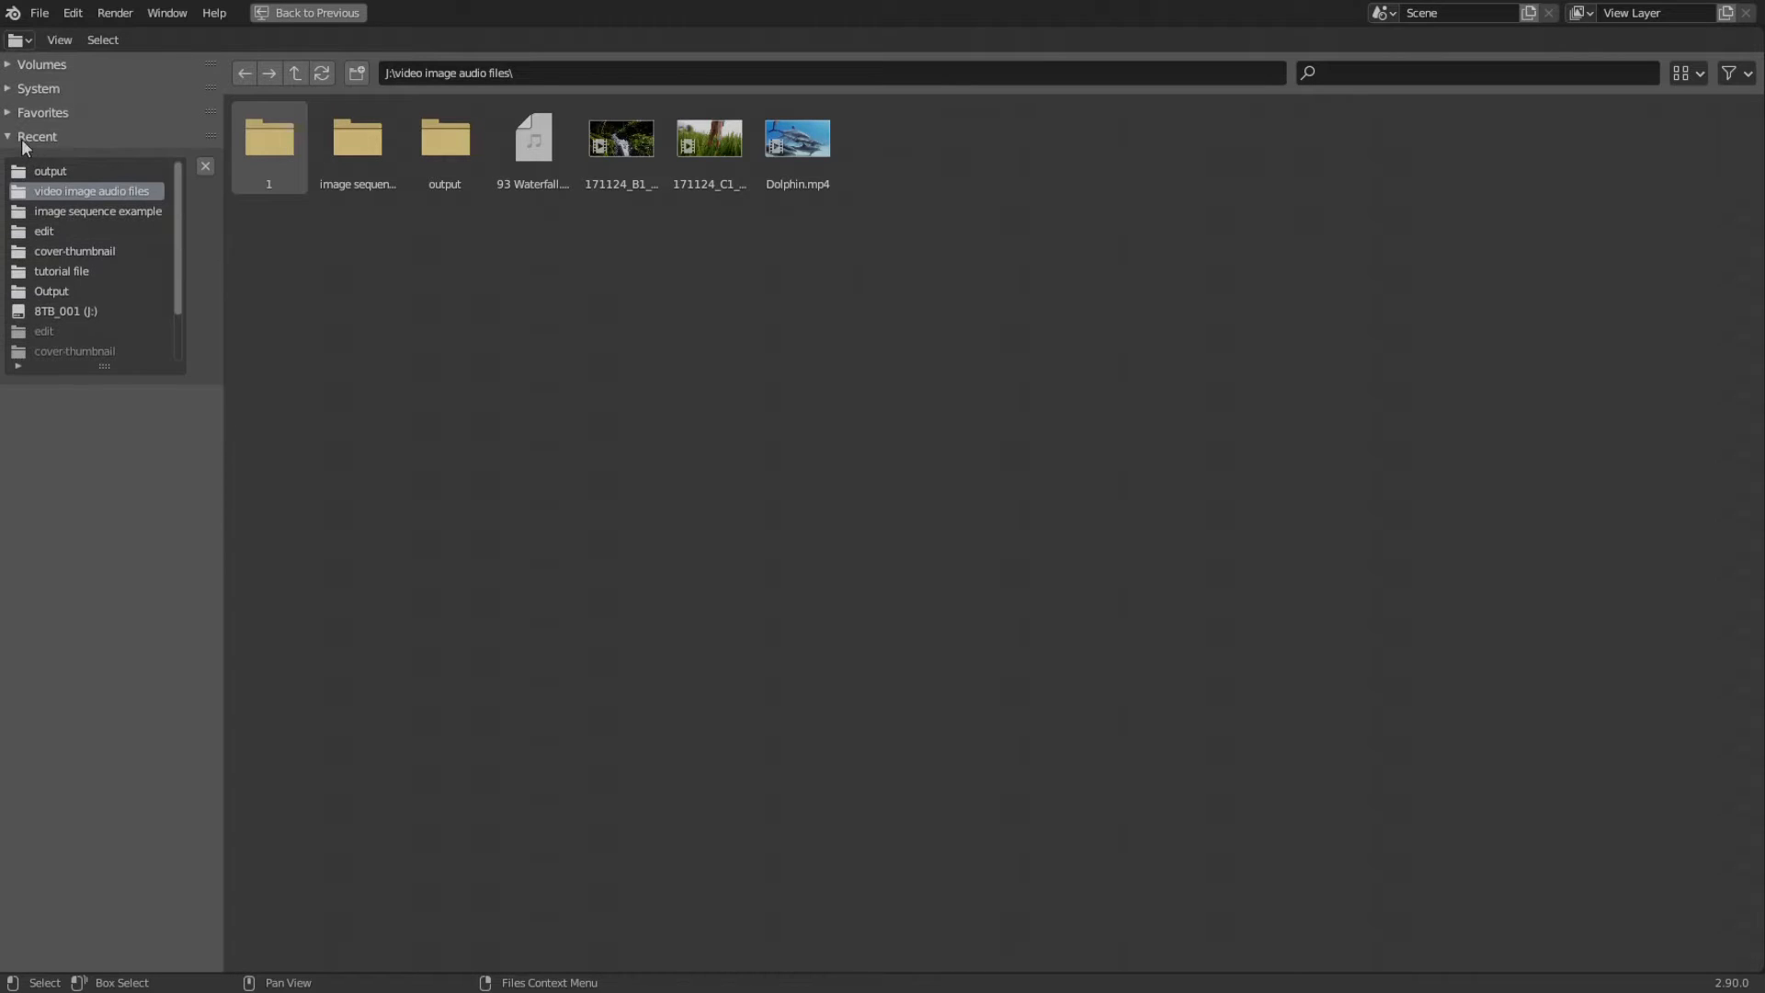
{"action": "left_click", "coordinate": [33, 138]}
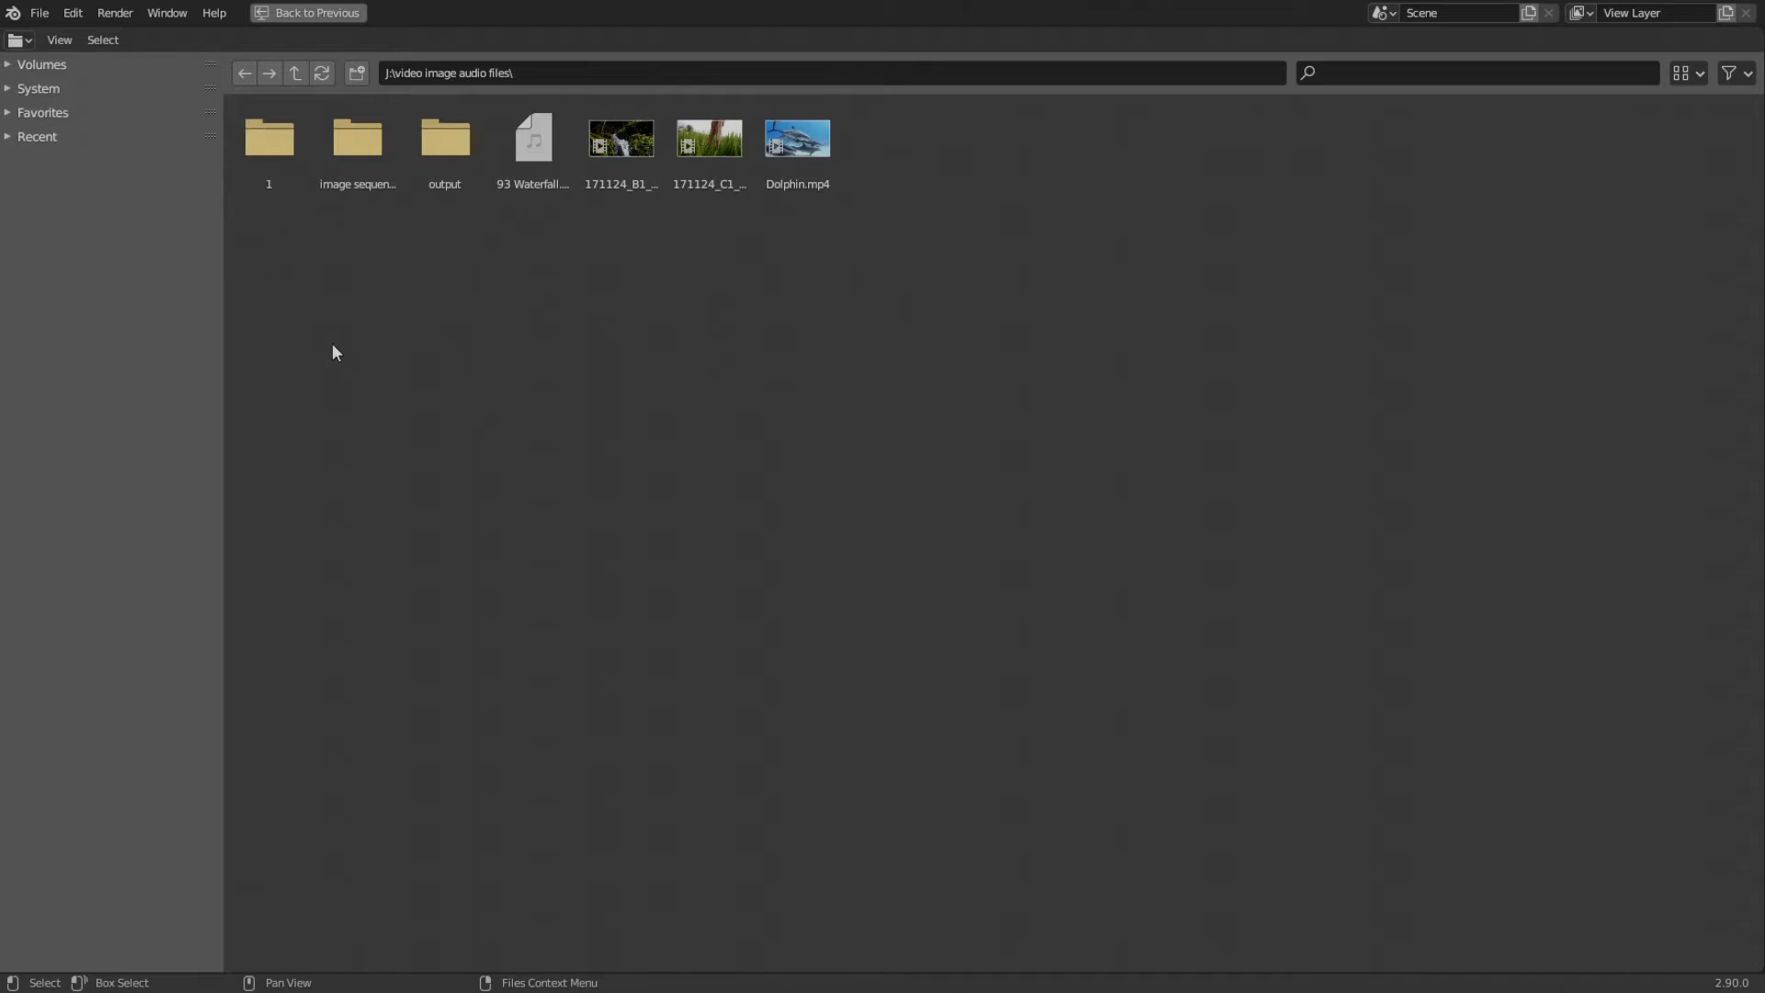
{"action": "key", "text": "t"}
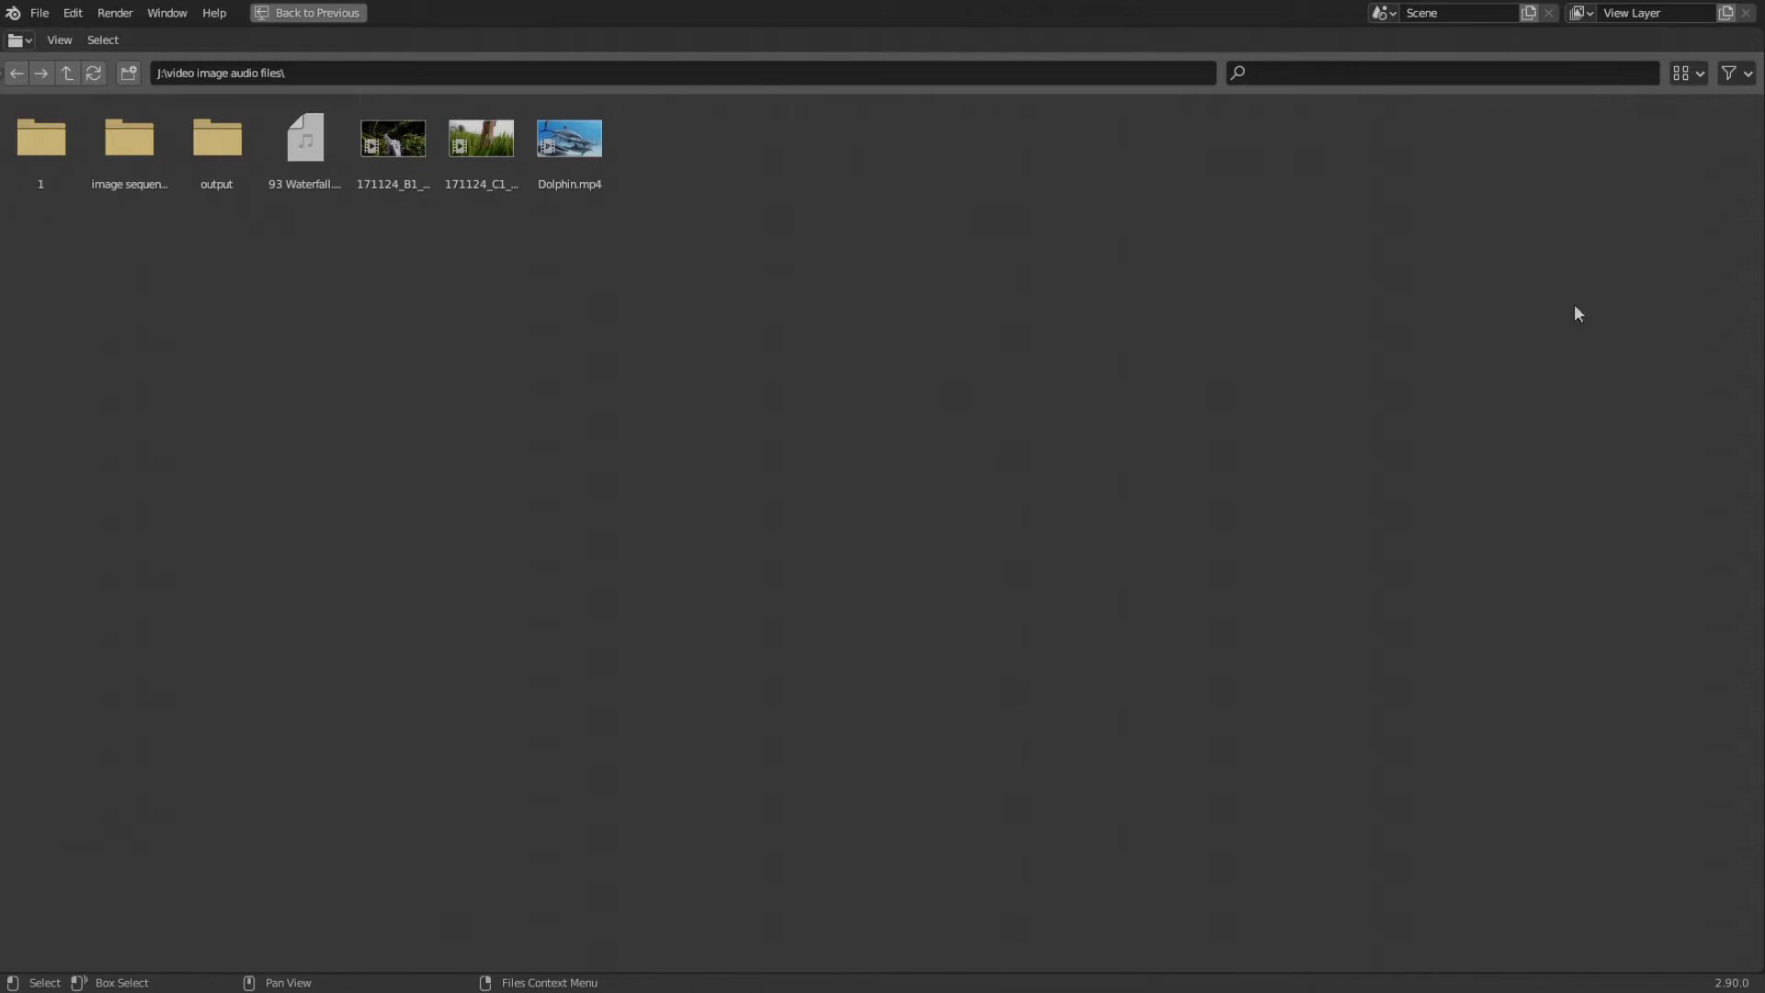
- Try the Vertical List display for the files, and switch it to Horizontal List
{"action": "left_click", "coordinate": [1699, 73]}
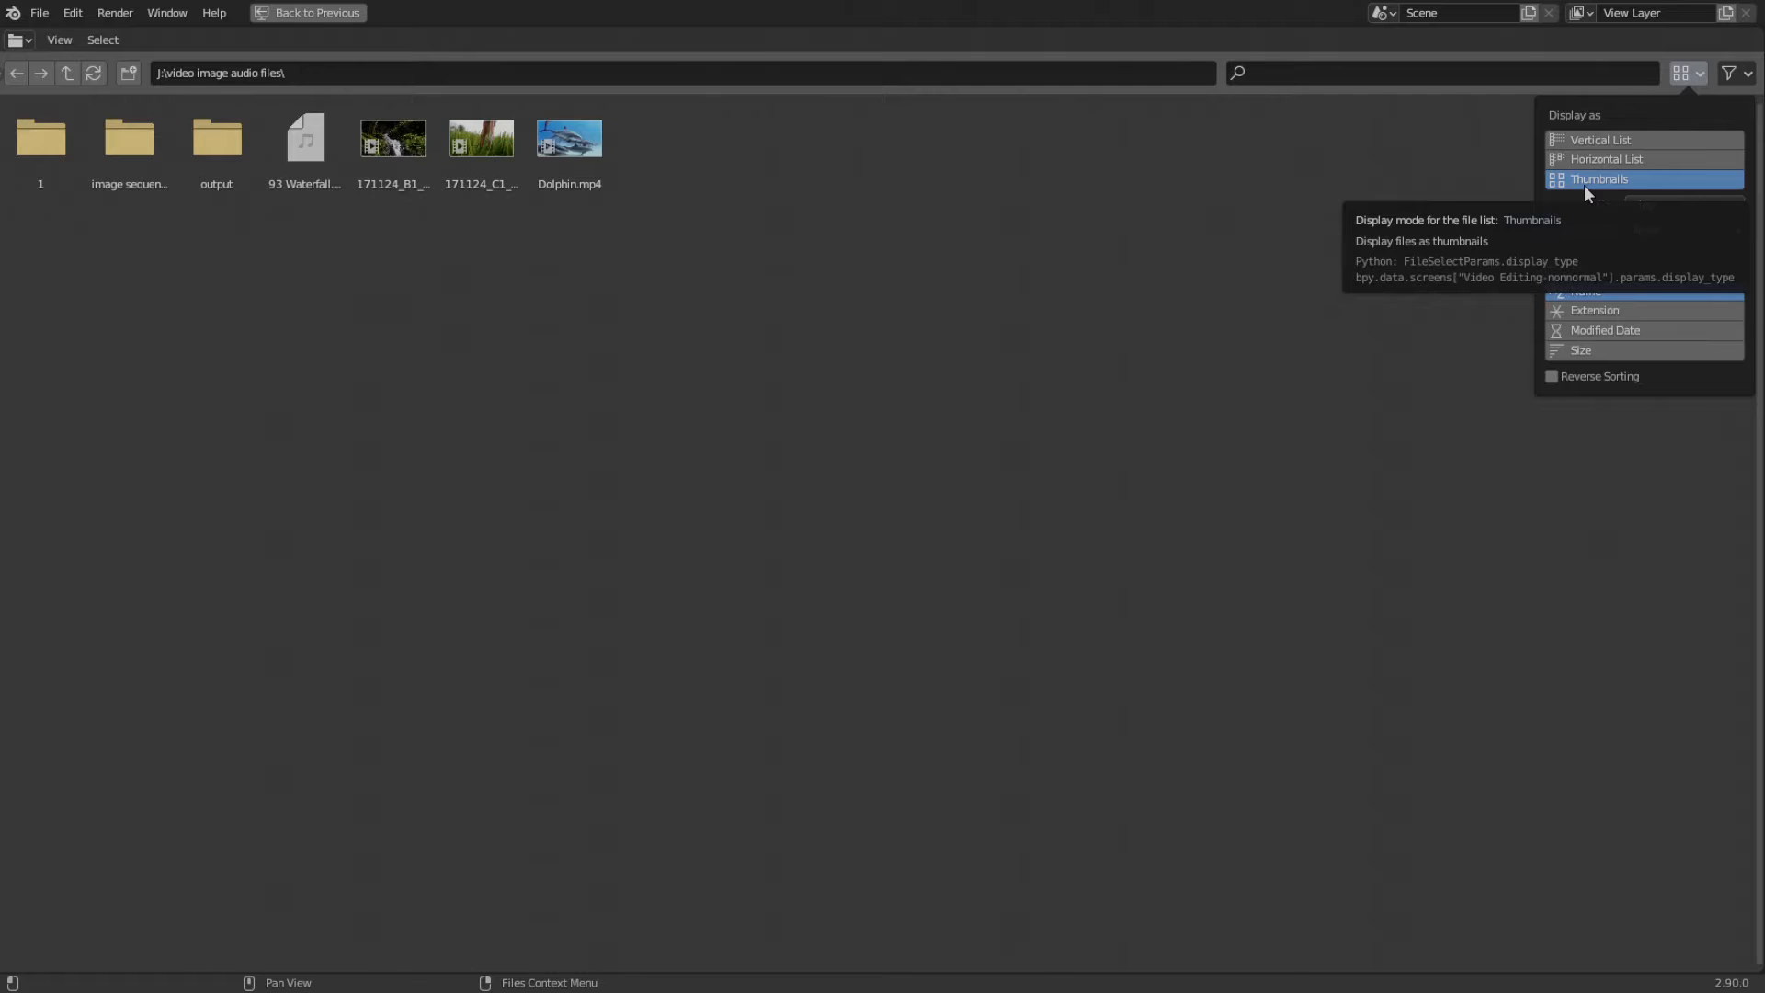
{"action": "left_click", "coordinate": [1576, 141]}
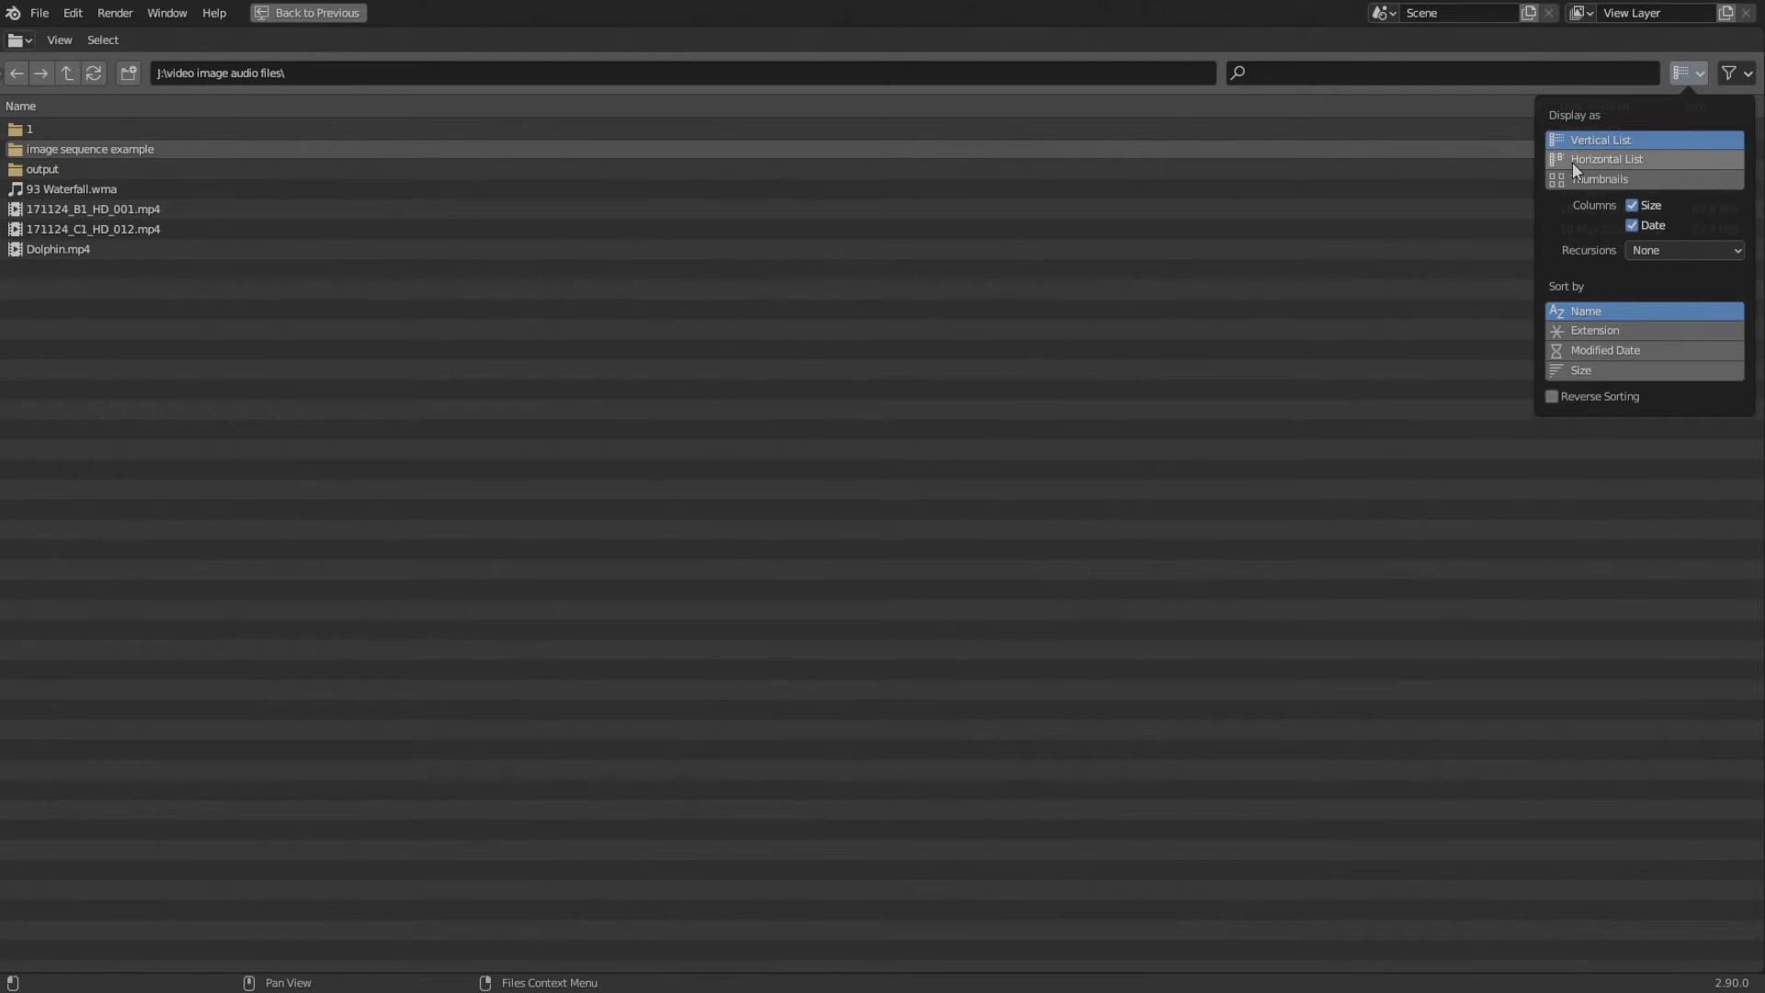
{"action": "left_click", "coordinate": [1573, 160]}
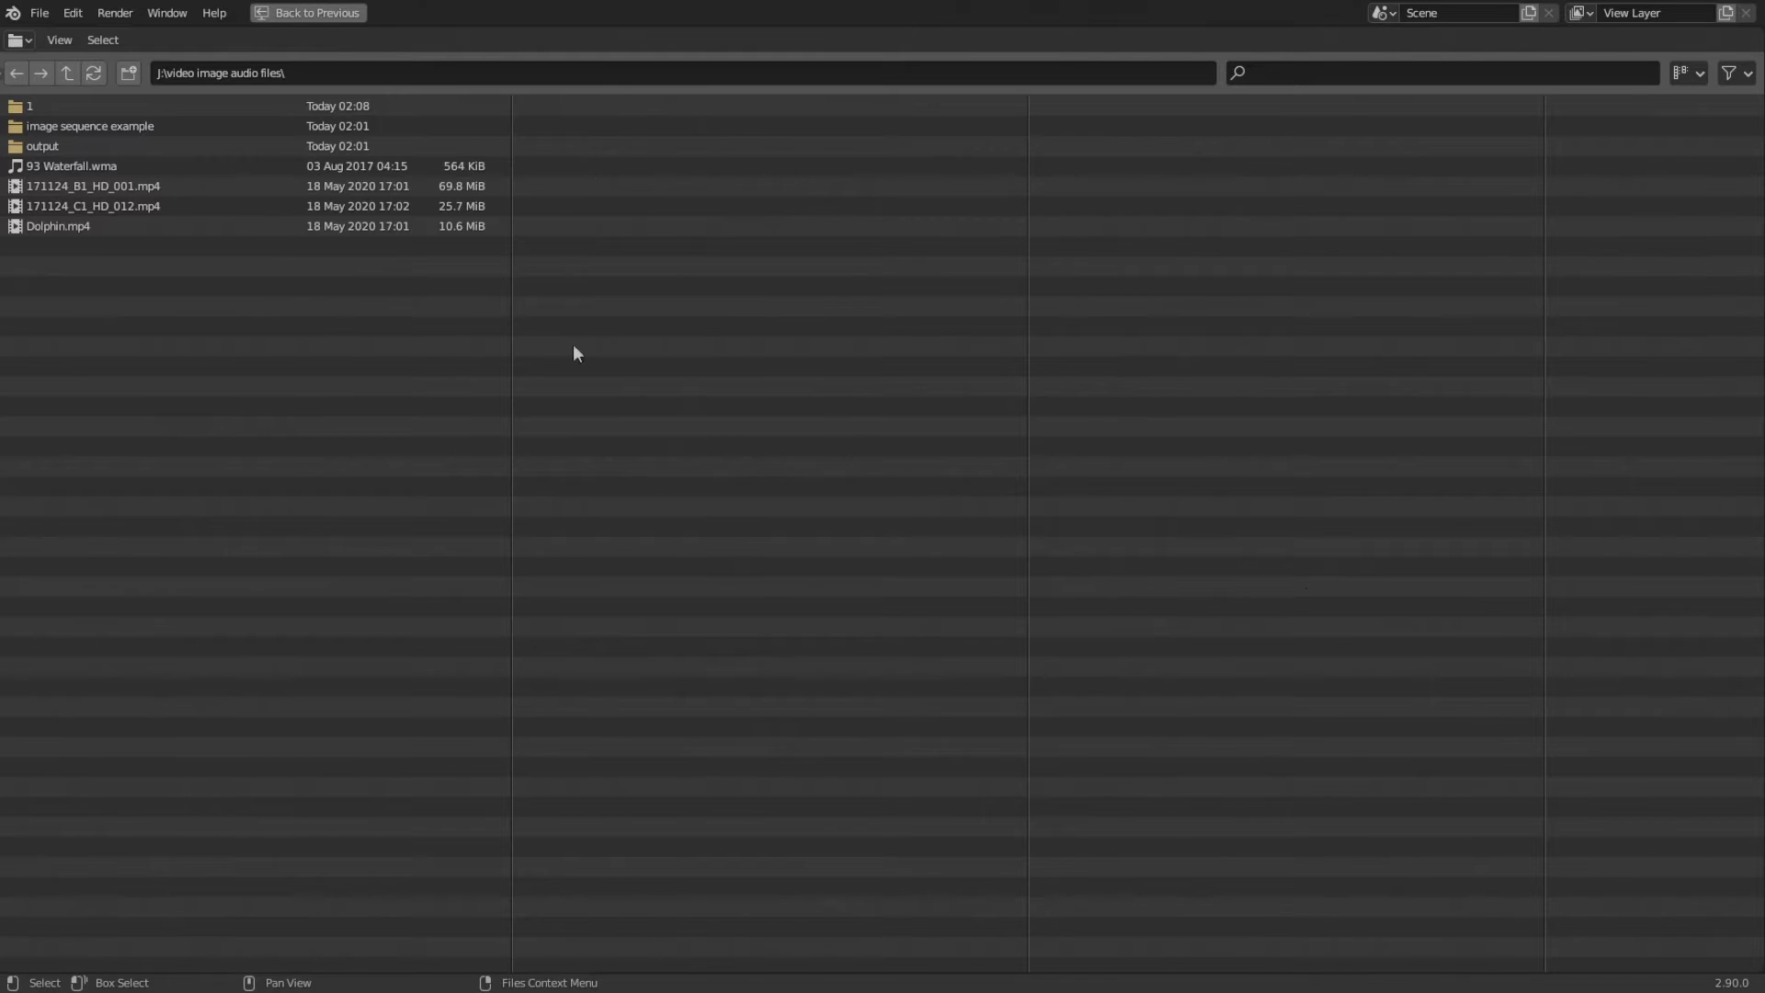
- View the contents of the image sequence example folder and return to its parent folder
{"action": "left_click", "coordinate": [119, 130]}
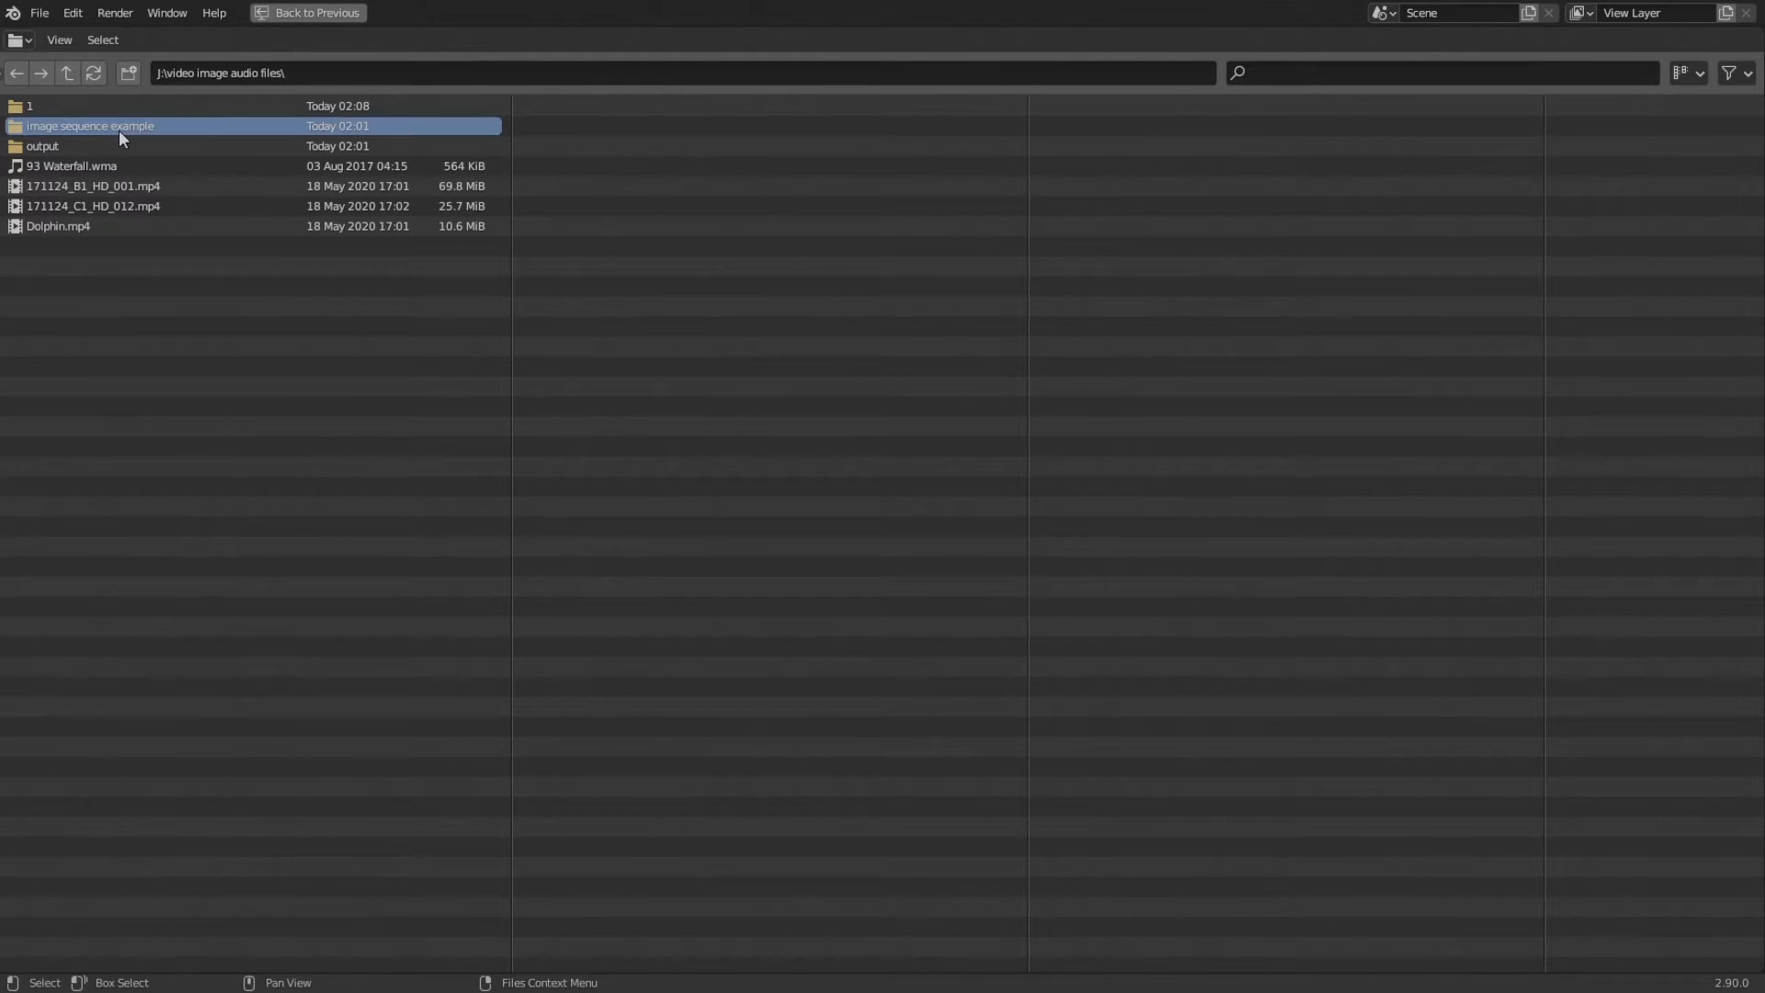
{"action": "double_click", "coordinate": [96, 129]}
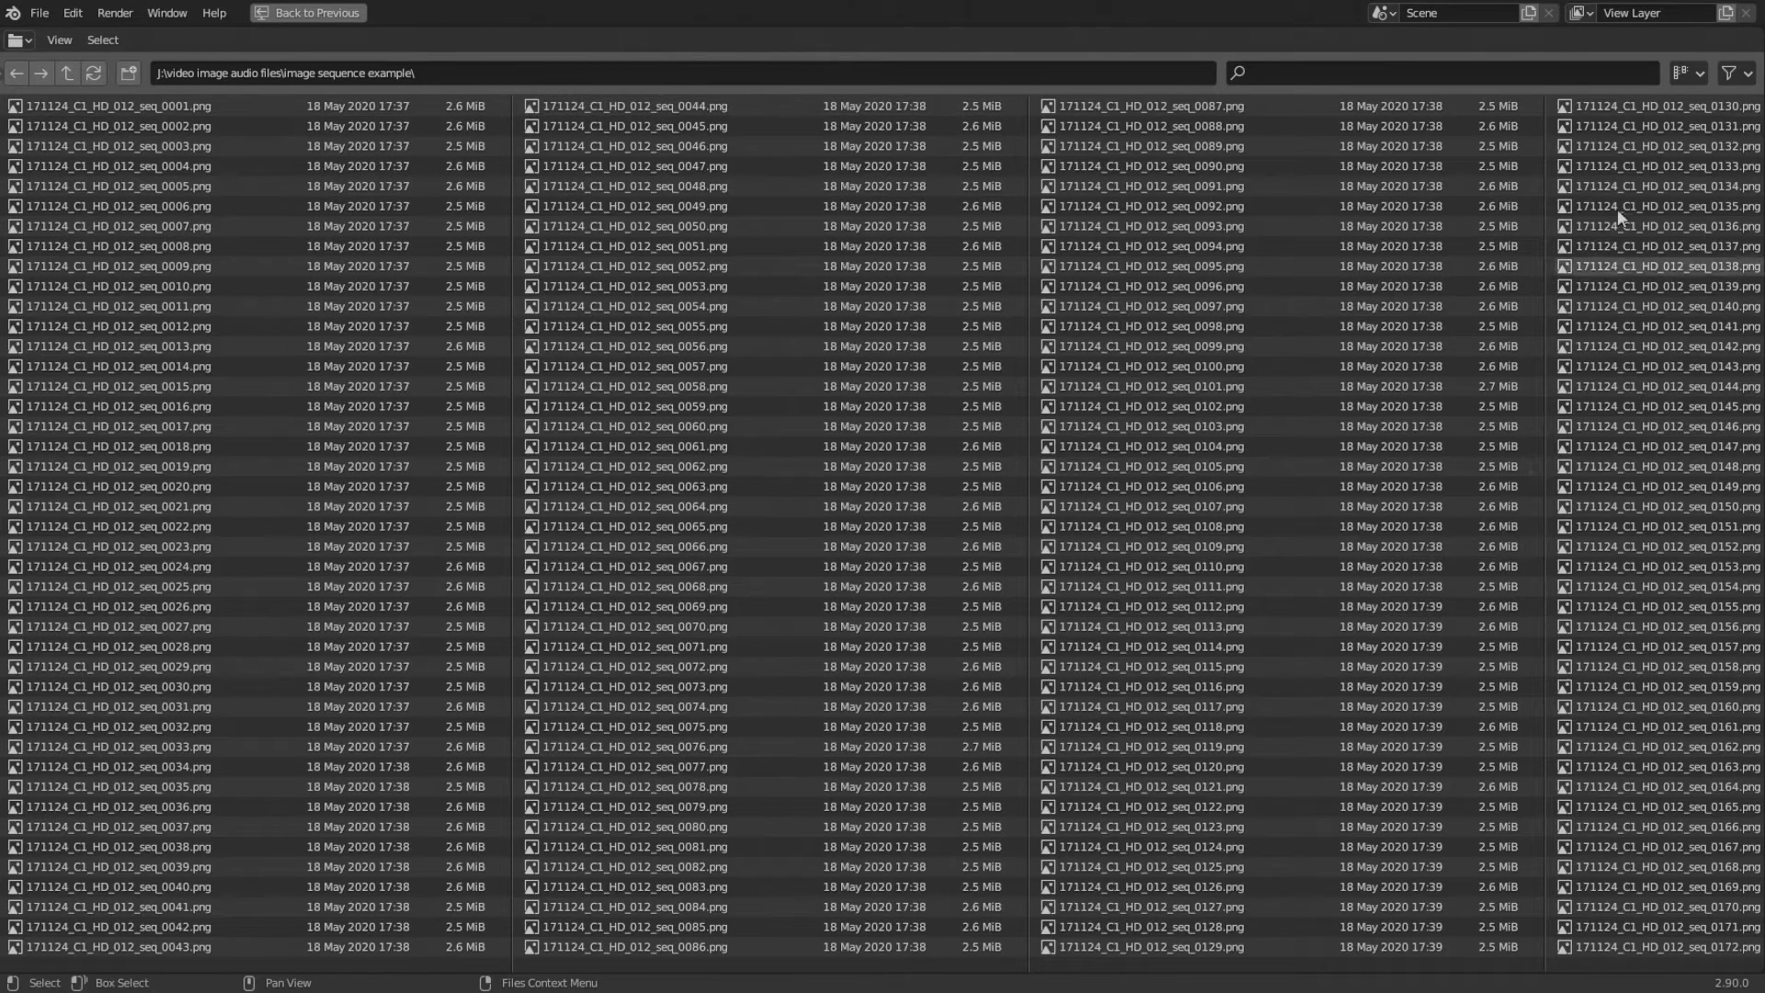
{"action": "left_click", "coordinate": [66, 74]}
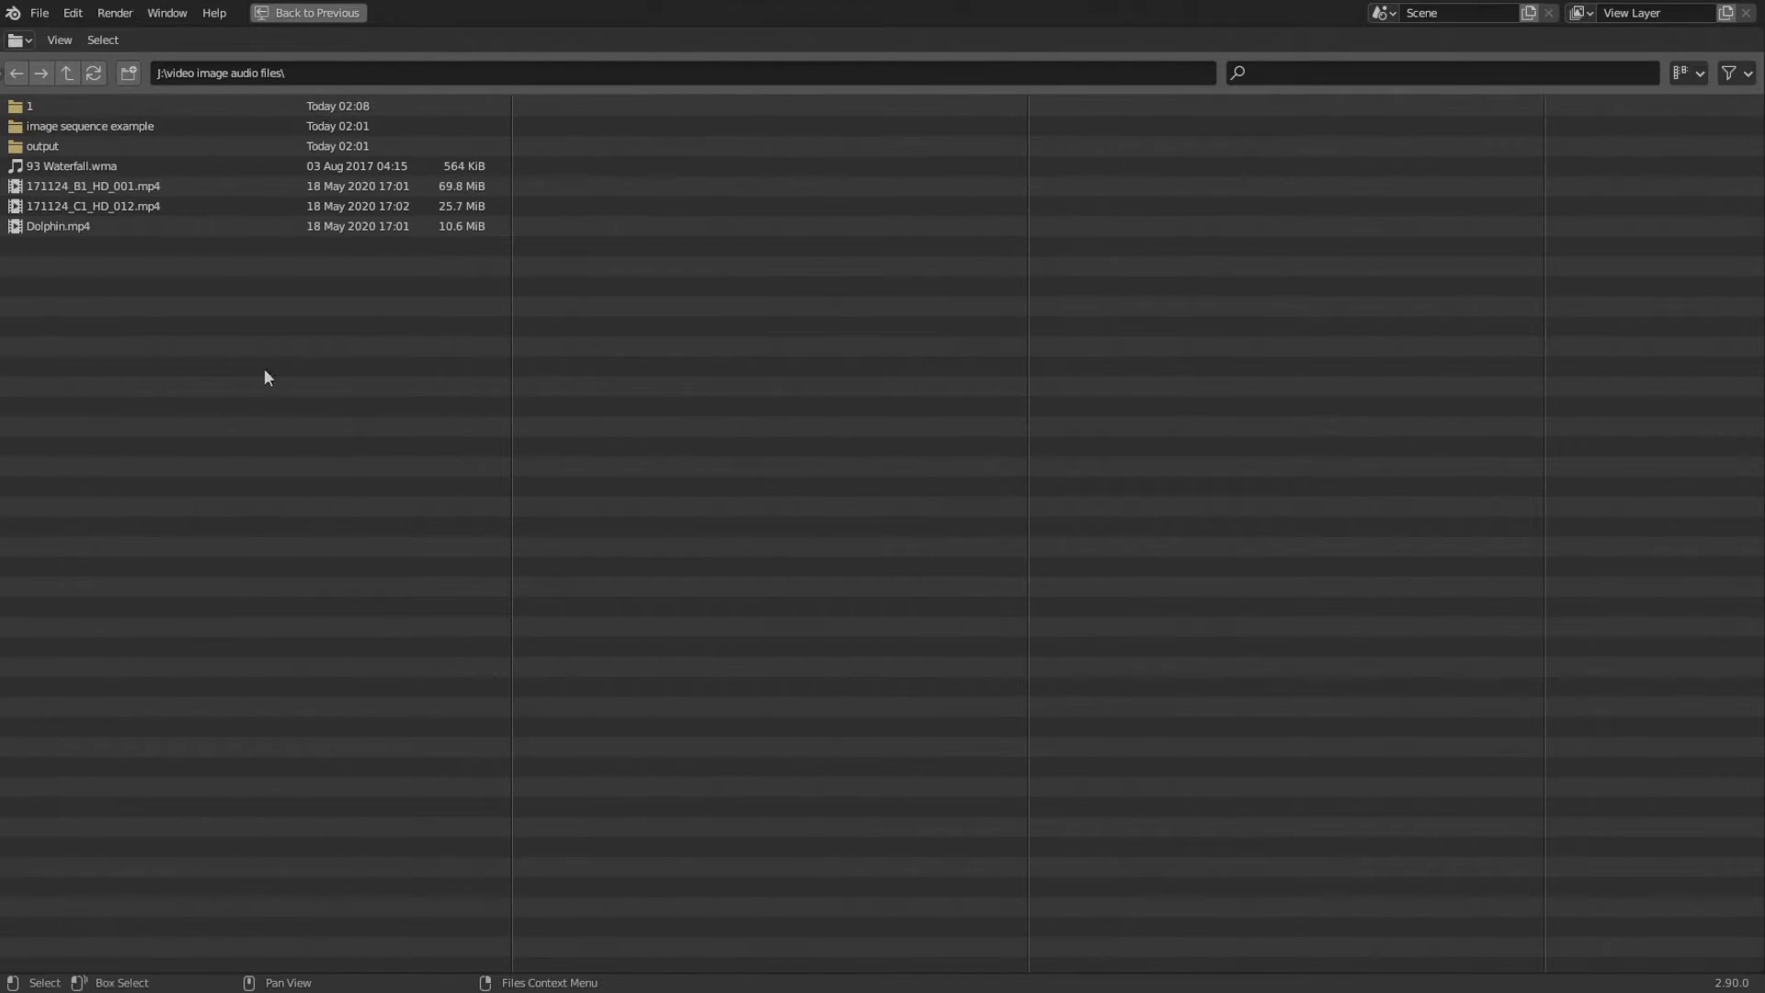
- Try the file list without the Size column and without the Date column, restoring each one
{"action": "left_click", "coordinate": [1684, 72]}
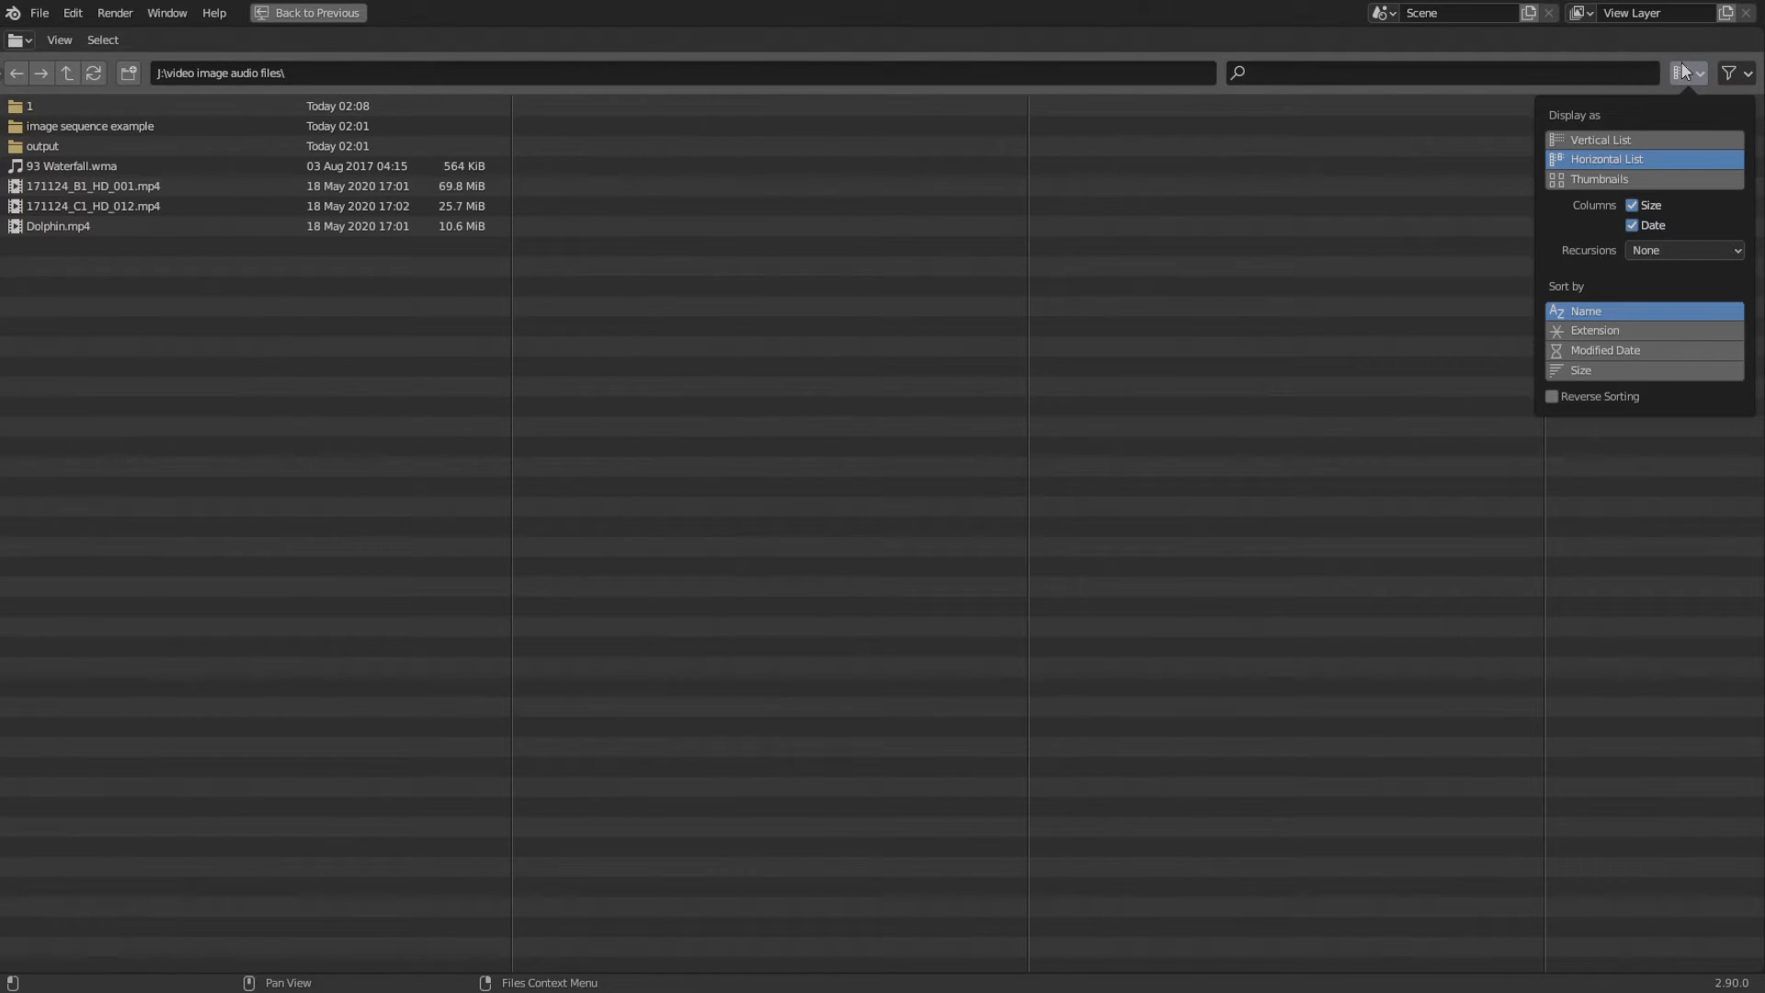
{"action": "left_click", "coordinate": [1632, 206]}
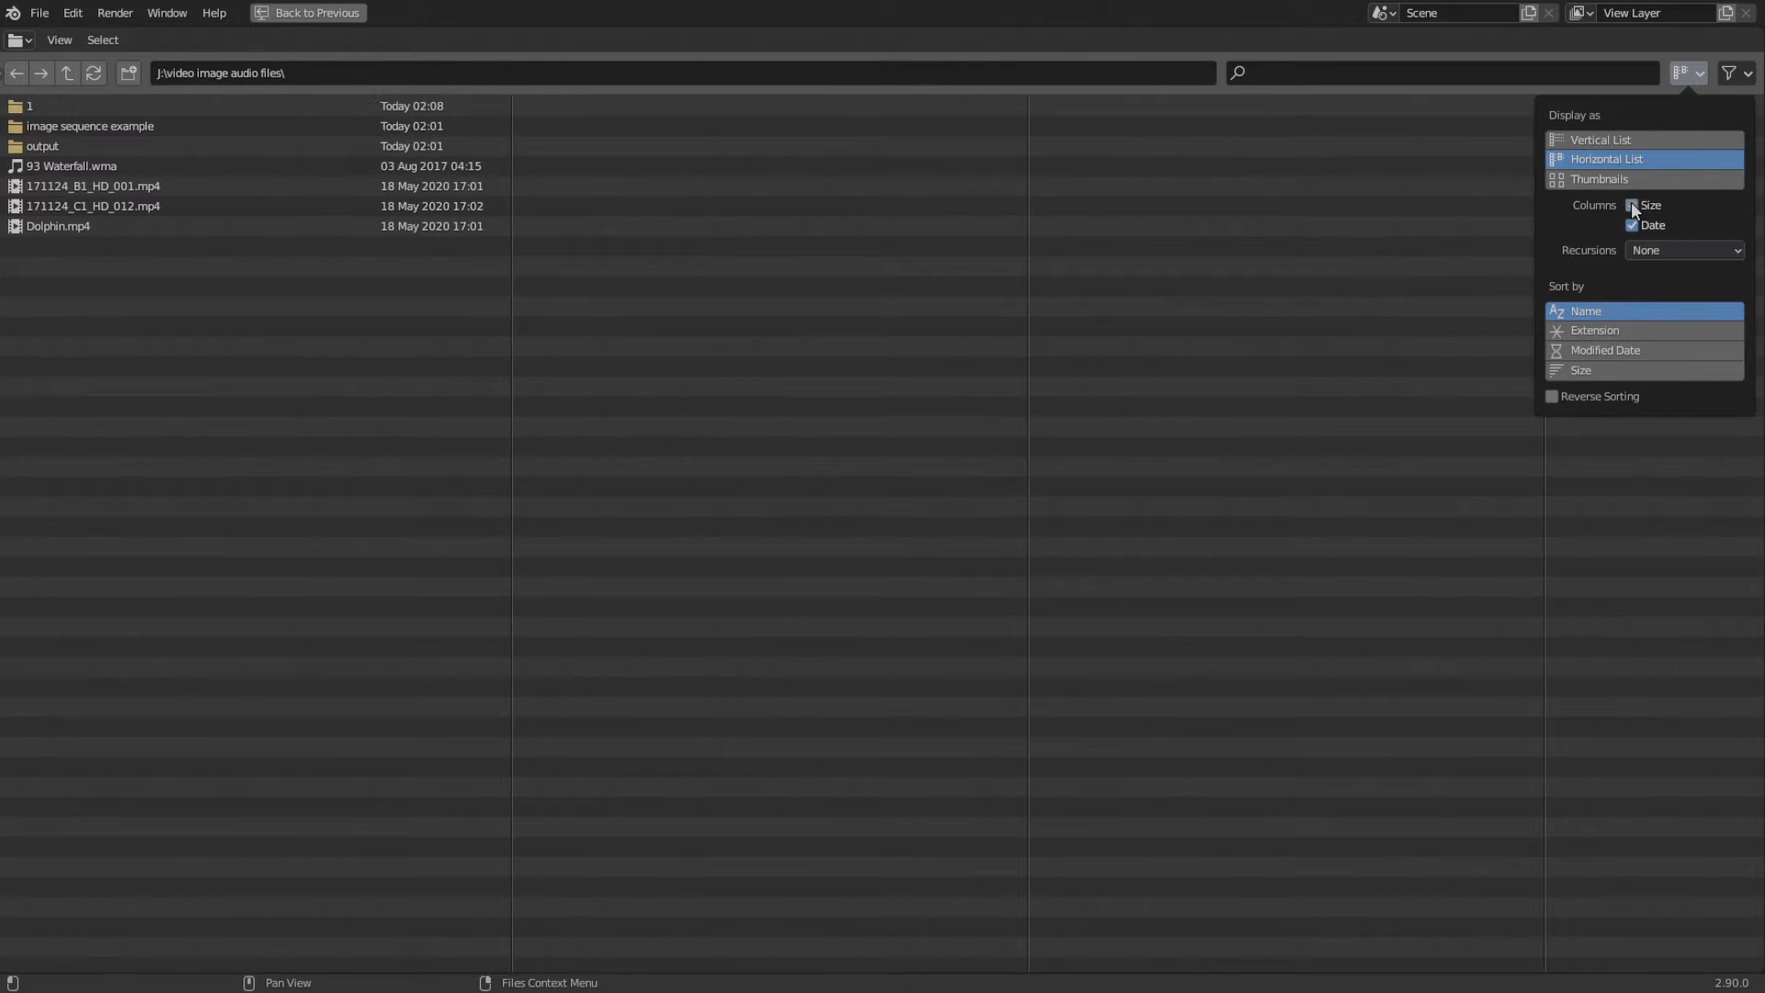
{"action": "left_click", "coordinate": [1632, 206]}
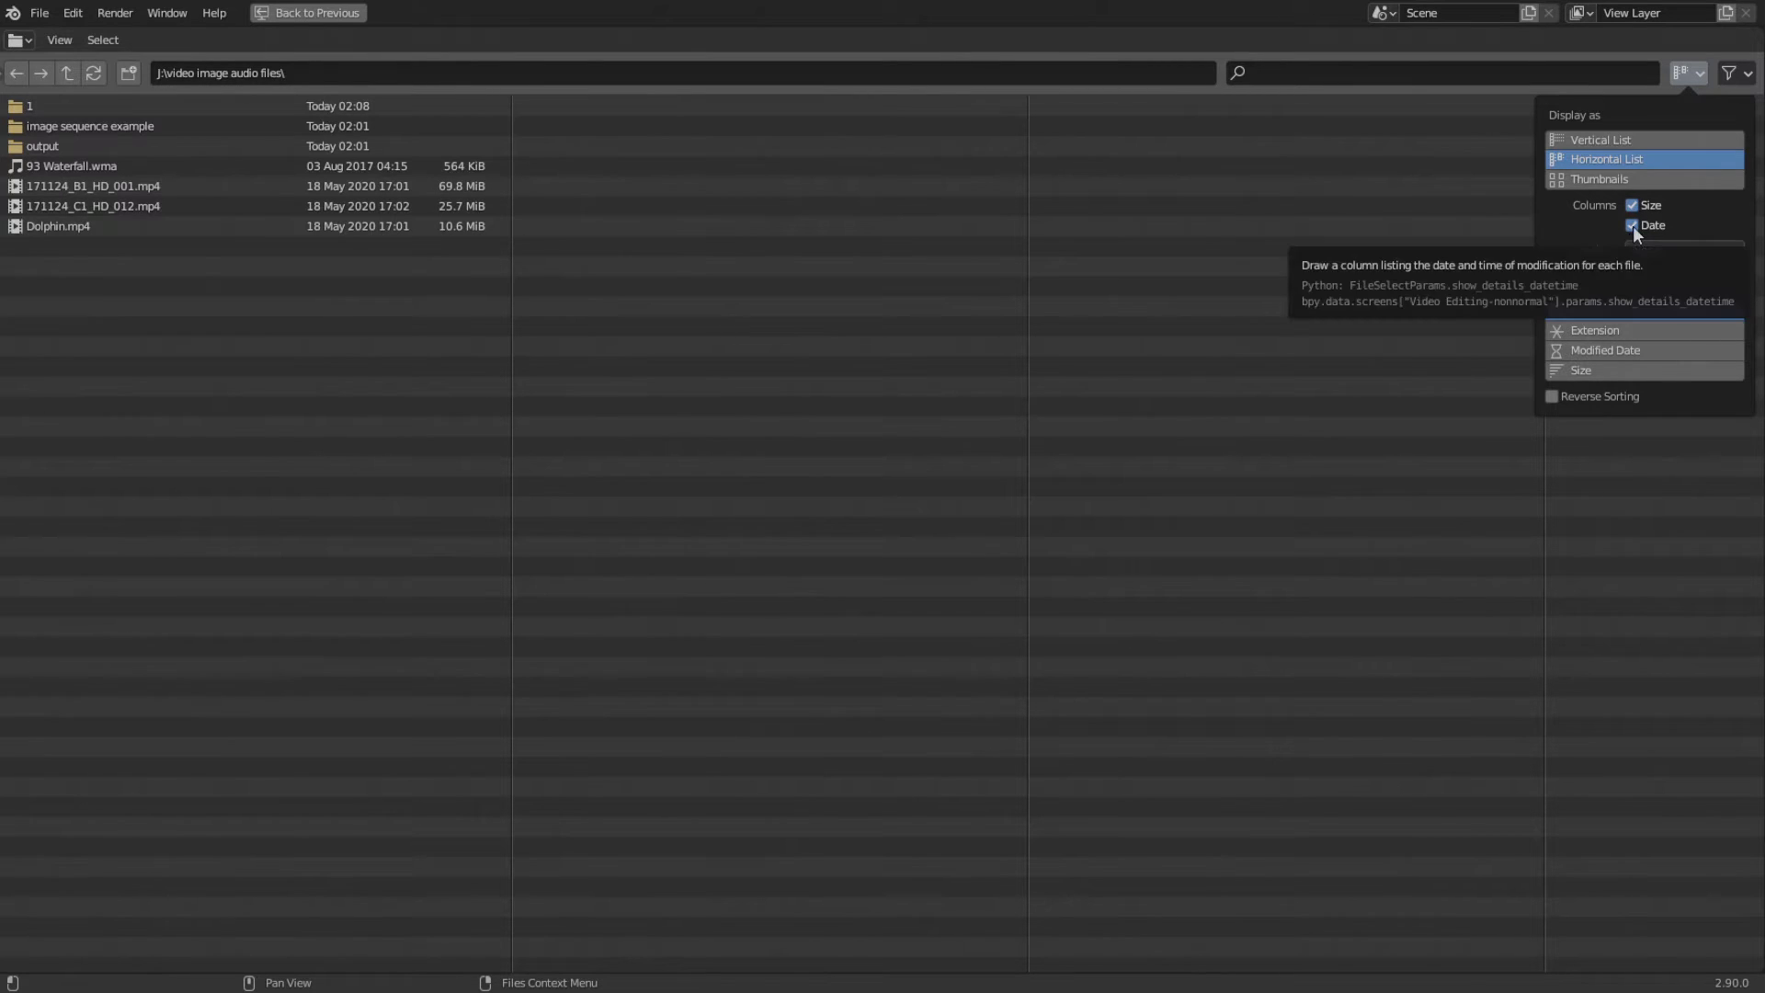
{"action": "left_click", "coordinate": [1631, 225]}
{"action": "left_click", "coordinate": [1631, 225]}
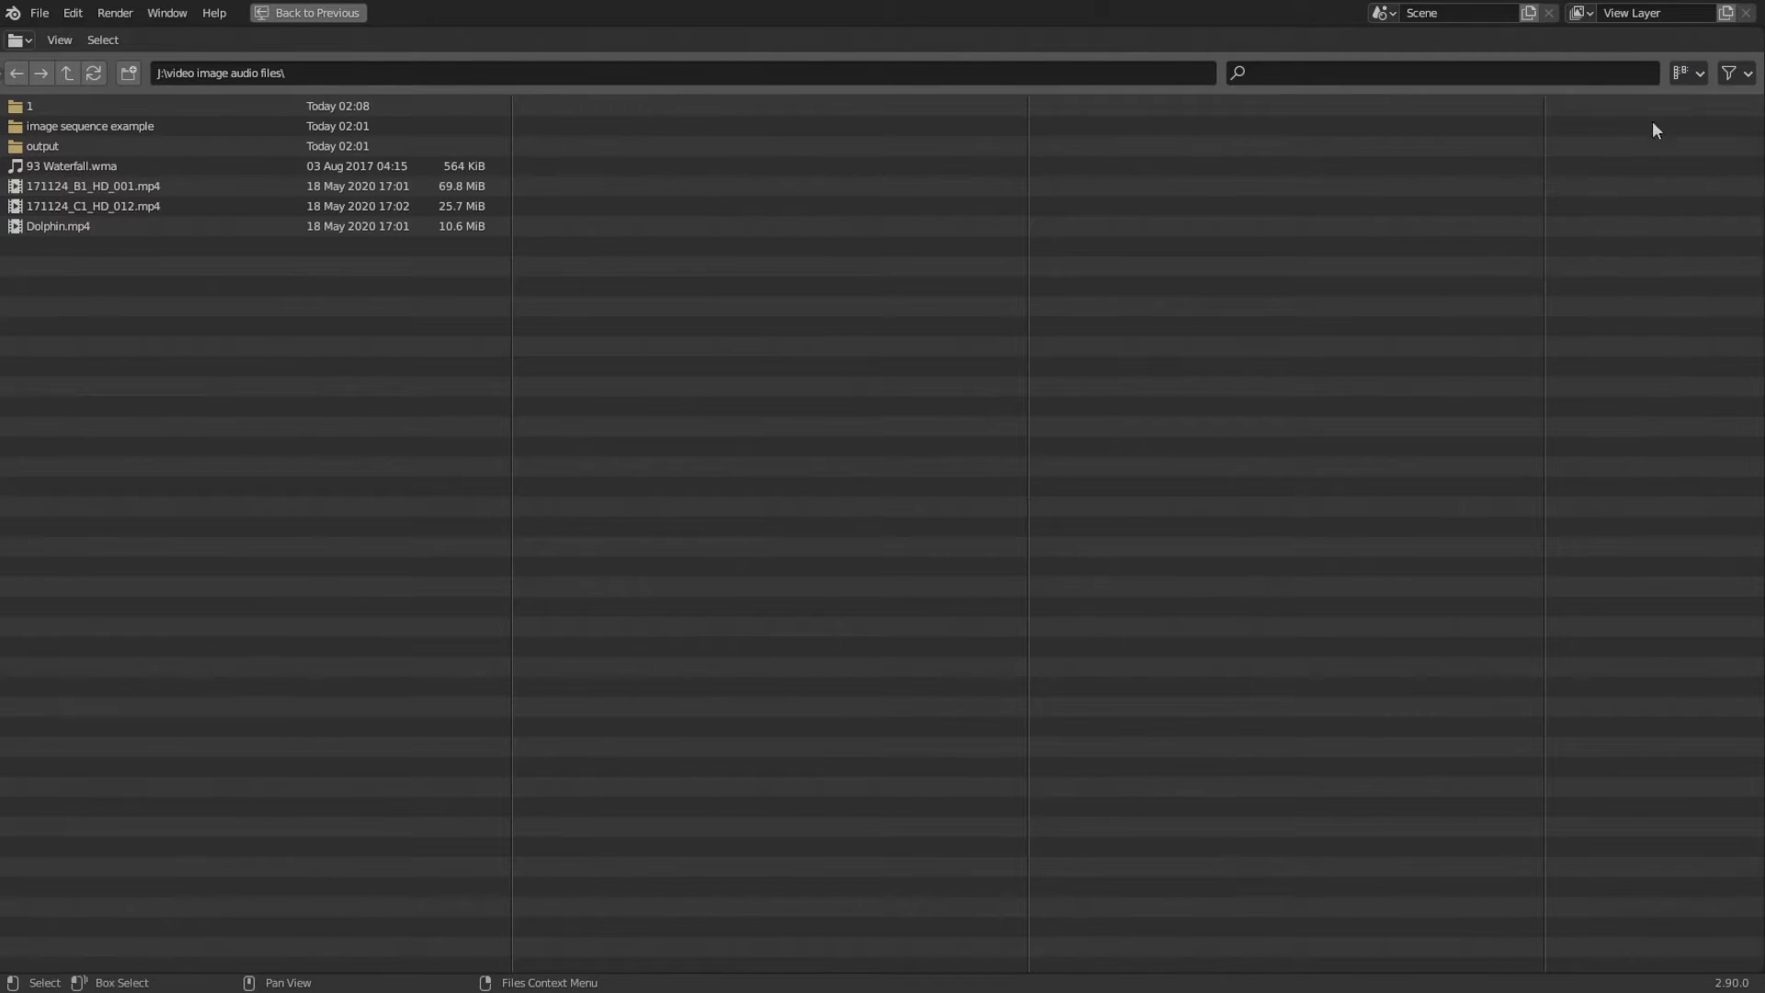
- Set the file list's recursions to Three Levels and go through the nested folders 1 to 1\2\3\4
{"action": "left_click", "coordinate": [1680, 73]}
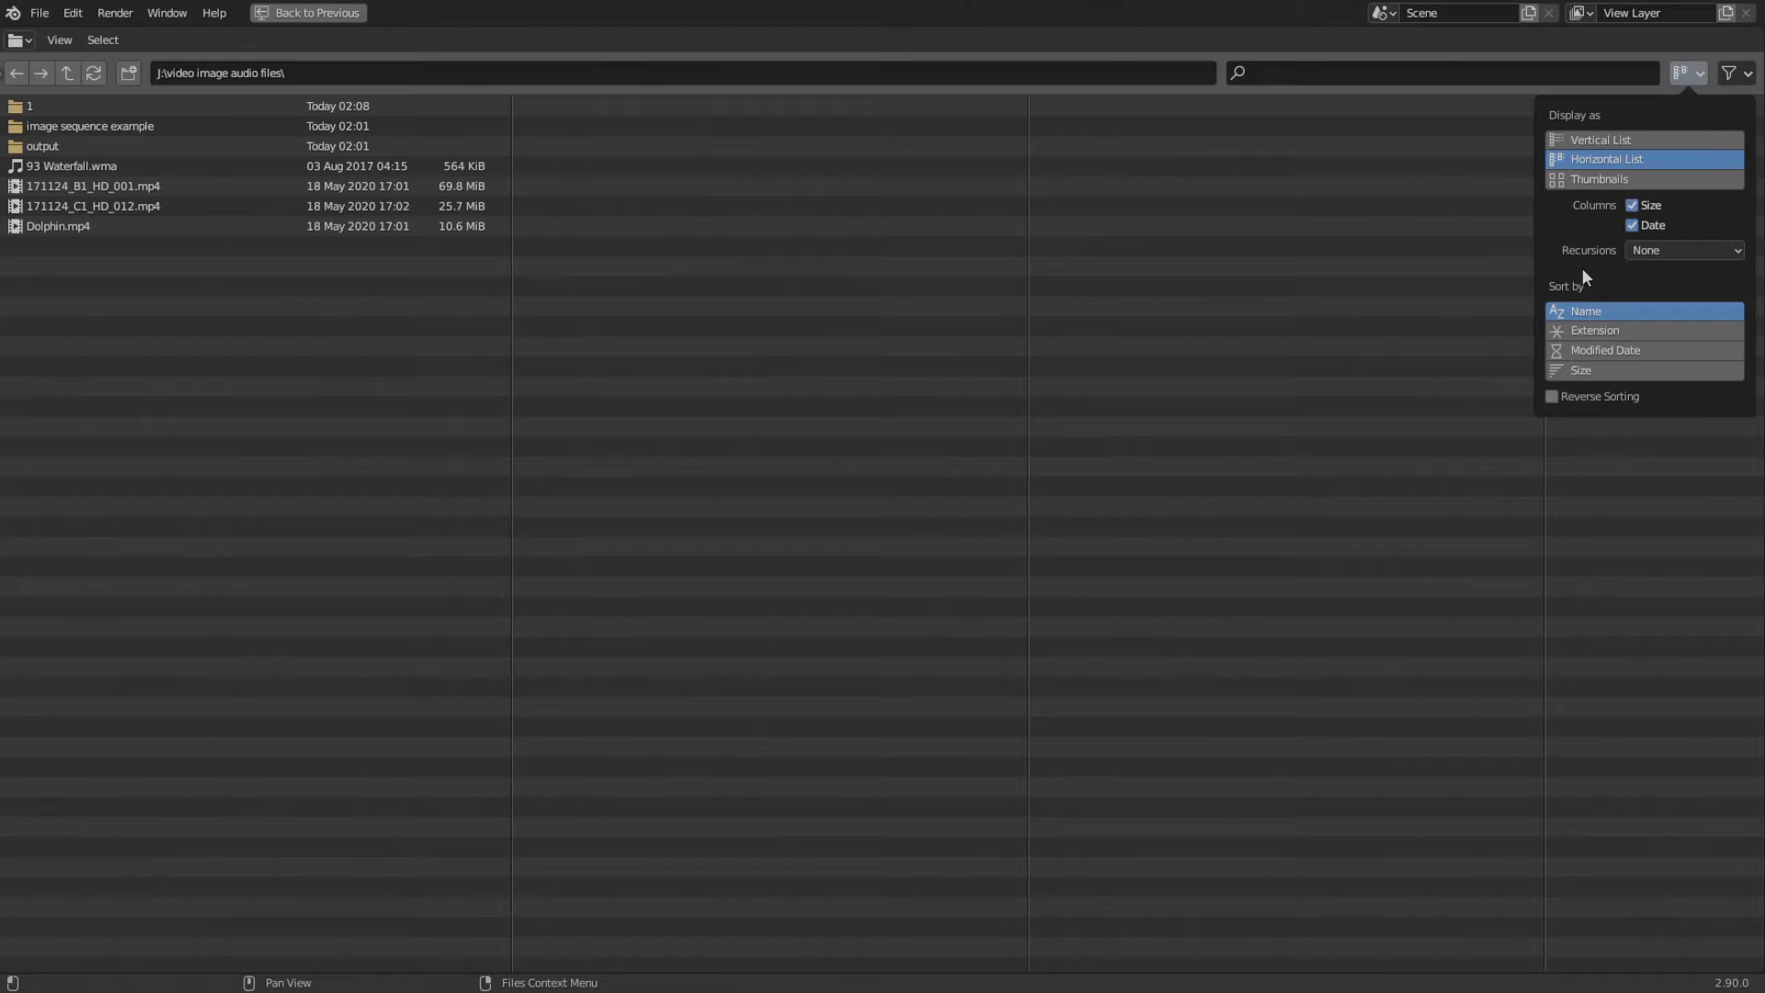
{"action": "left_click", "coordinate": [1669, 255]}
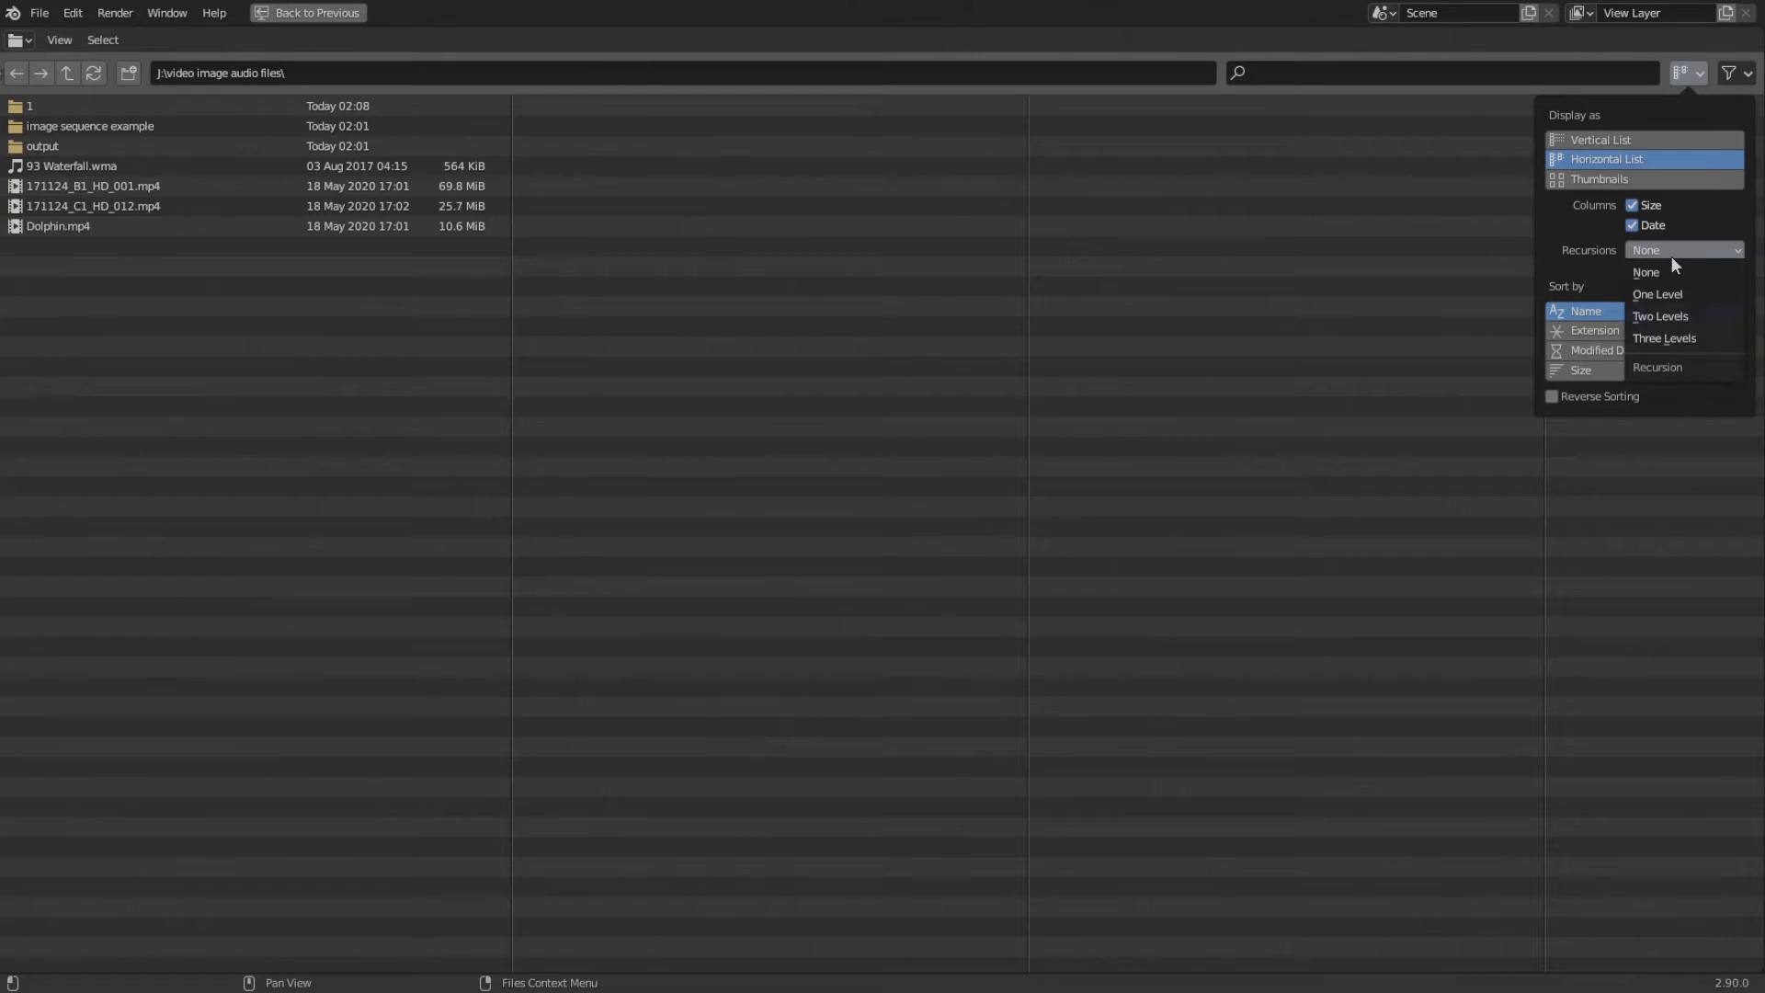
{"action": "left_click", "coordinate": [1656, 336]}
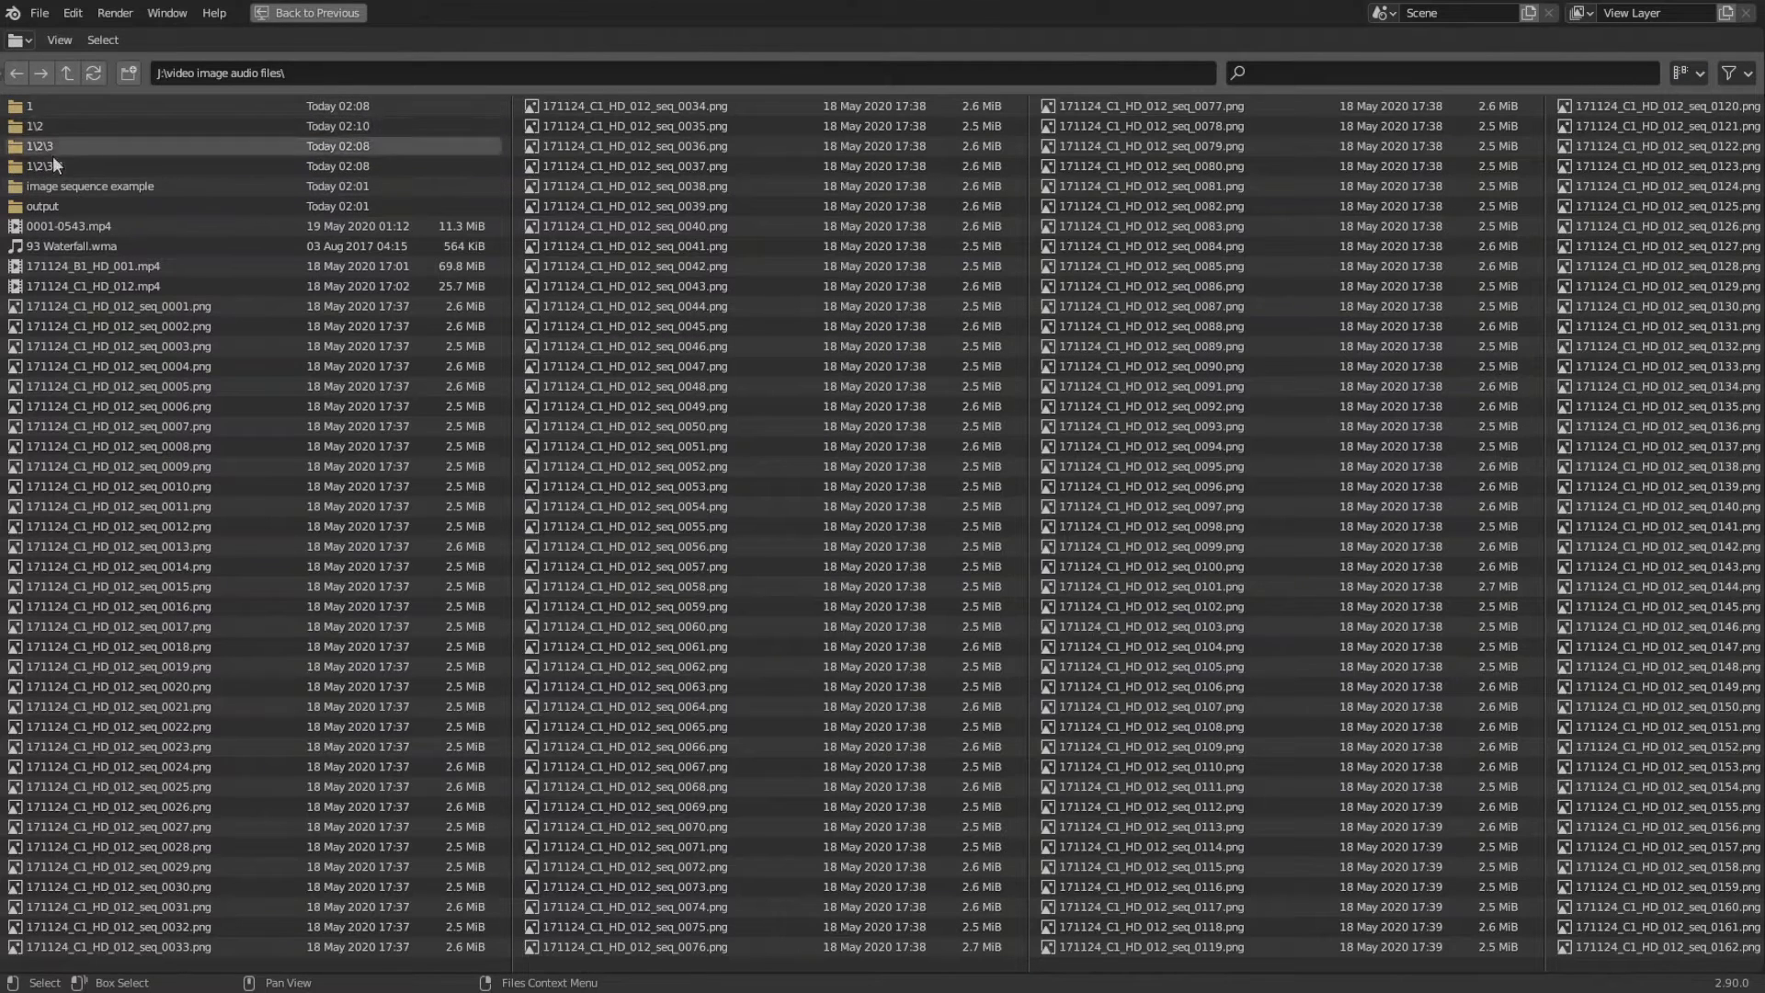
{"action": "left_click", "coordinate": [44, 108]}
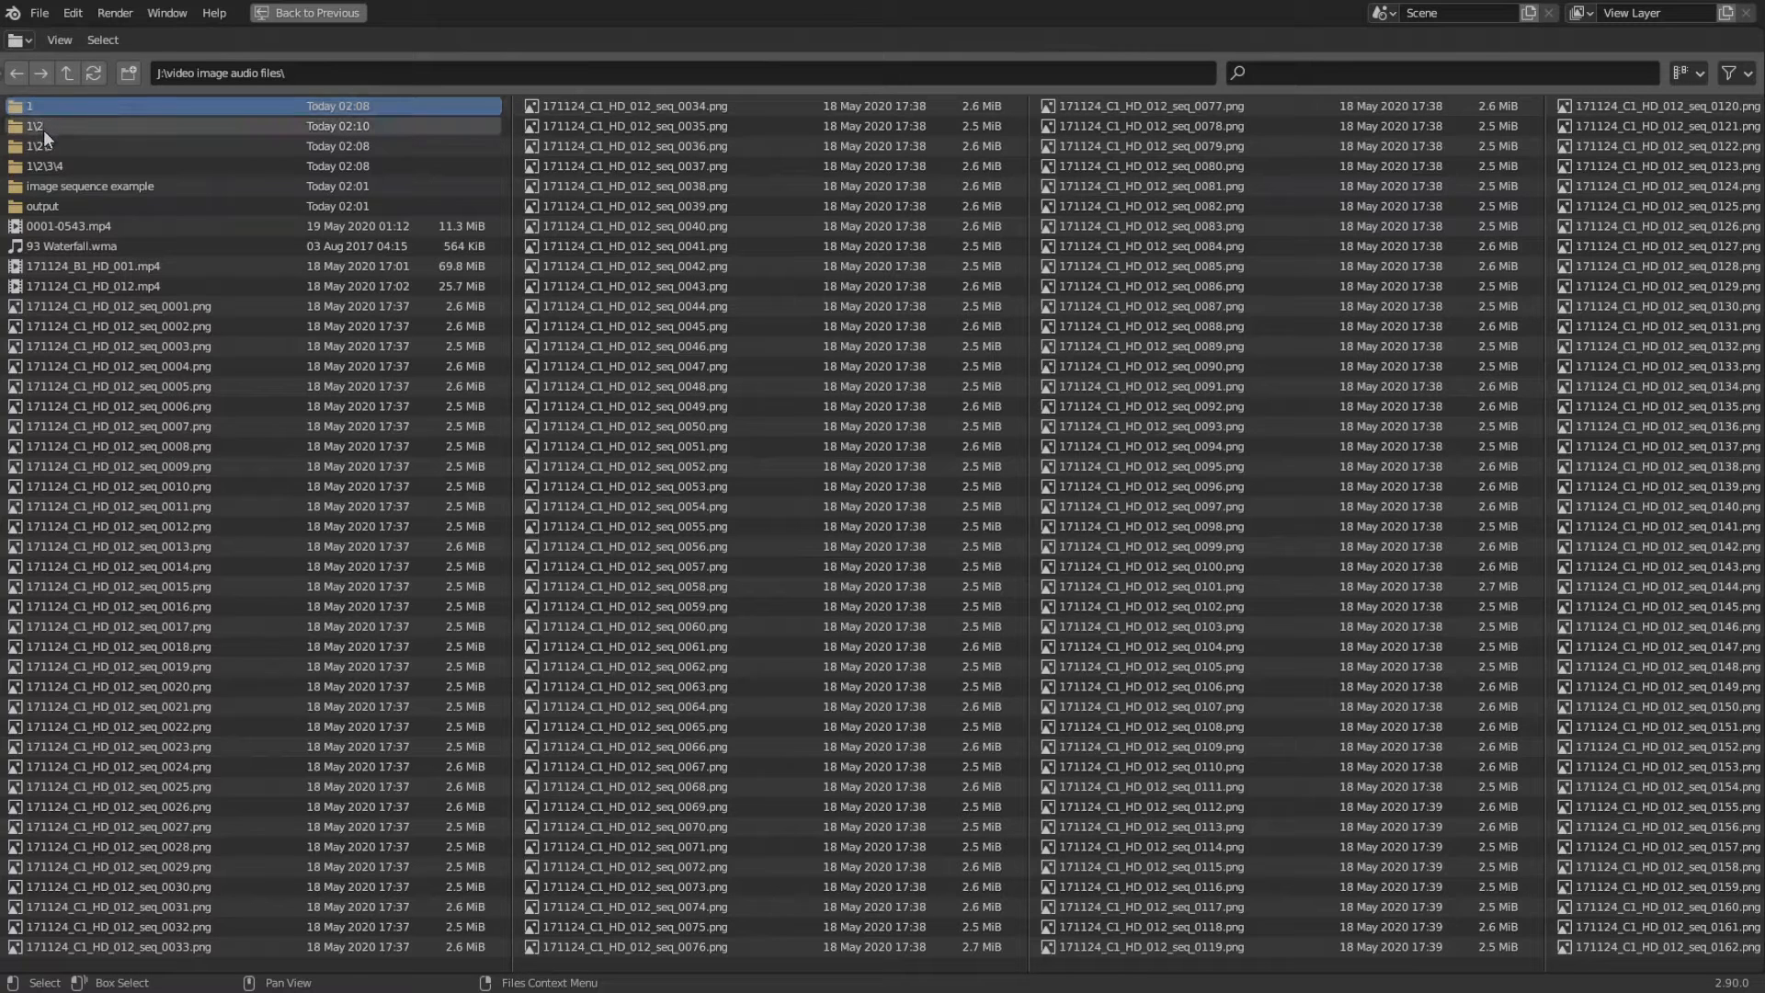
{"action": "left_click", "coordinate": [43, 130]}
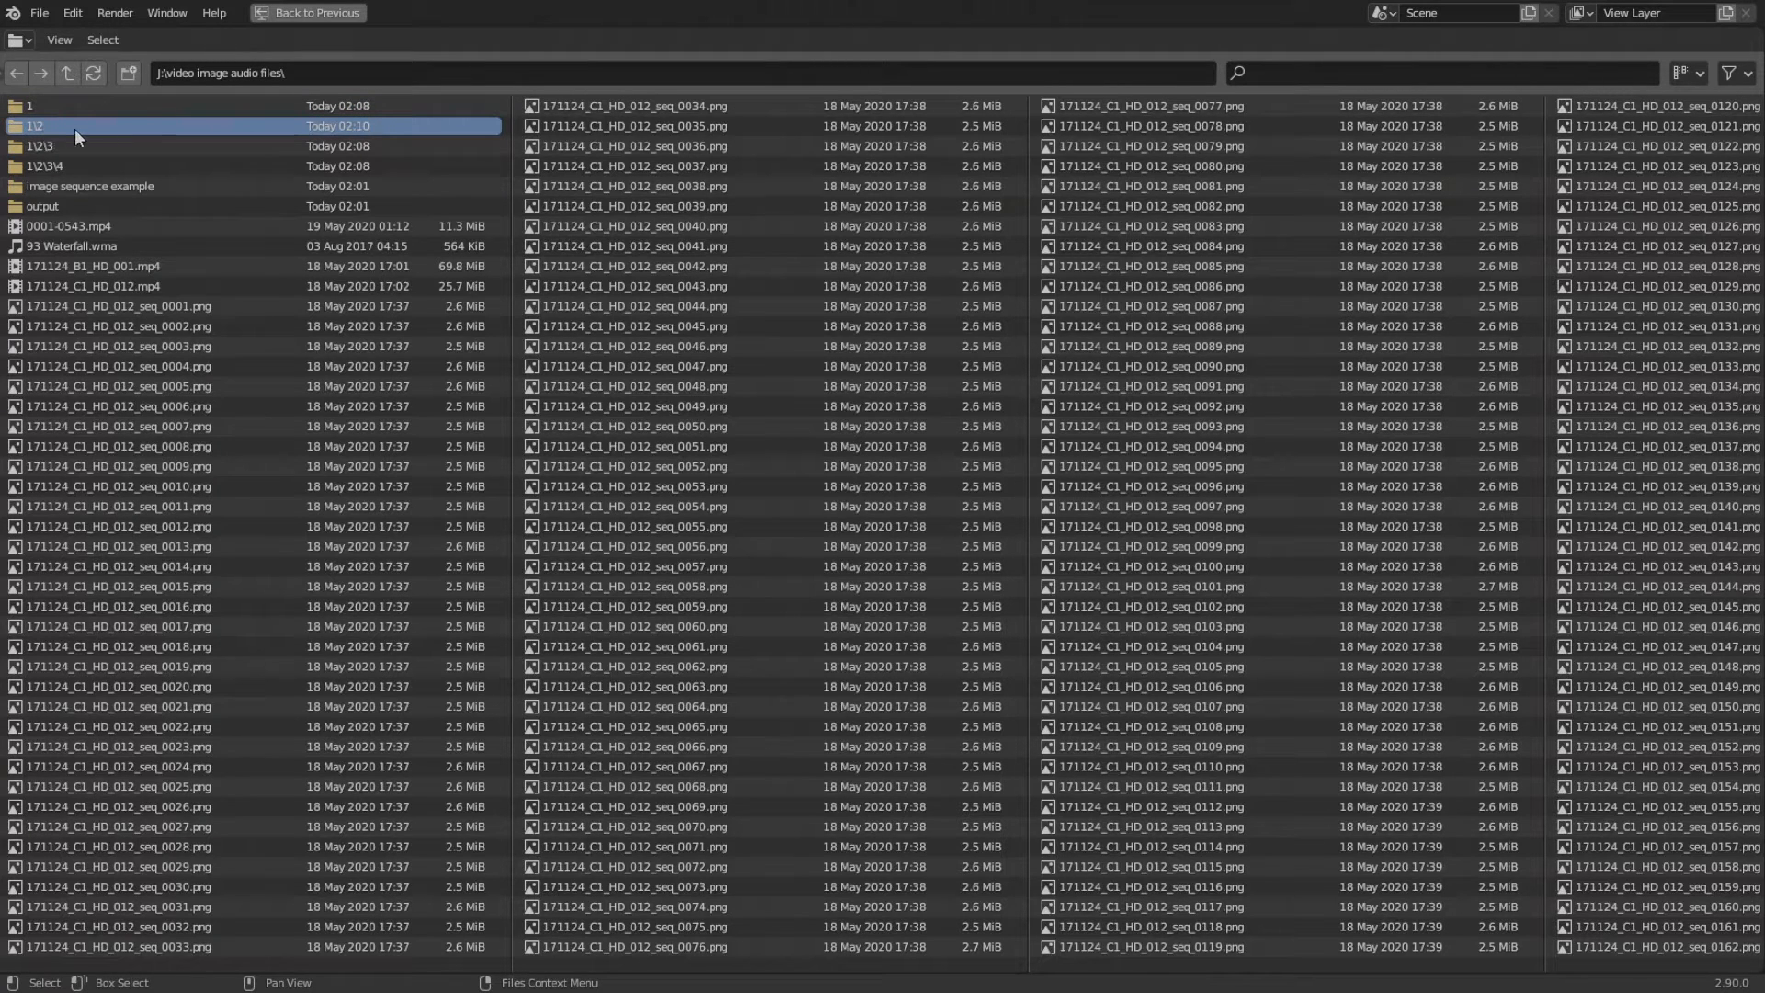
{"action": "left_click", "coordinate": [74, 146]}
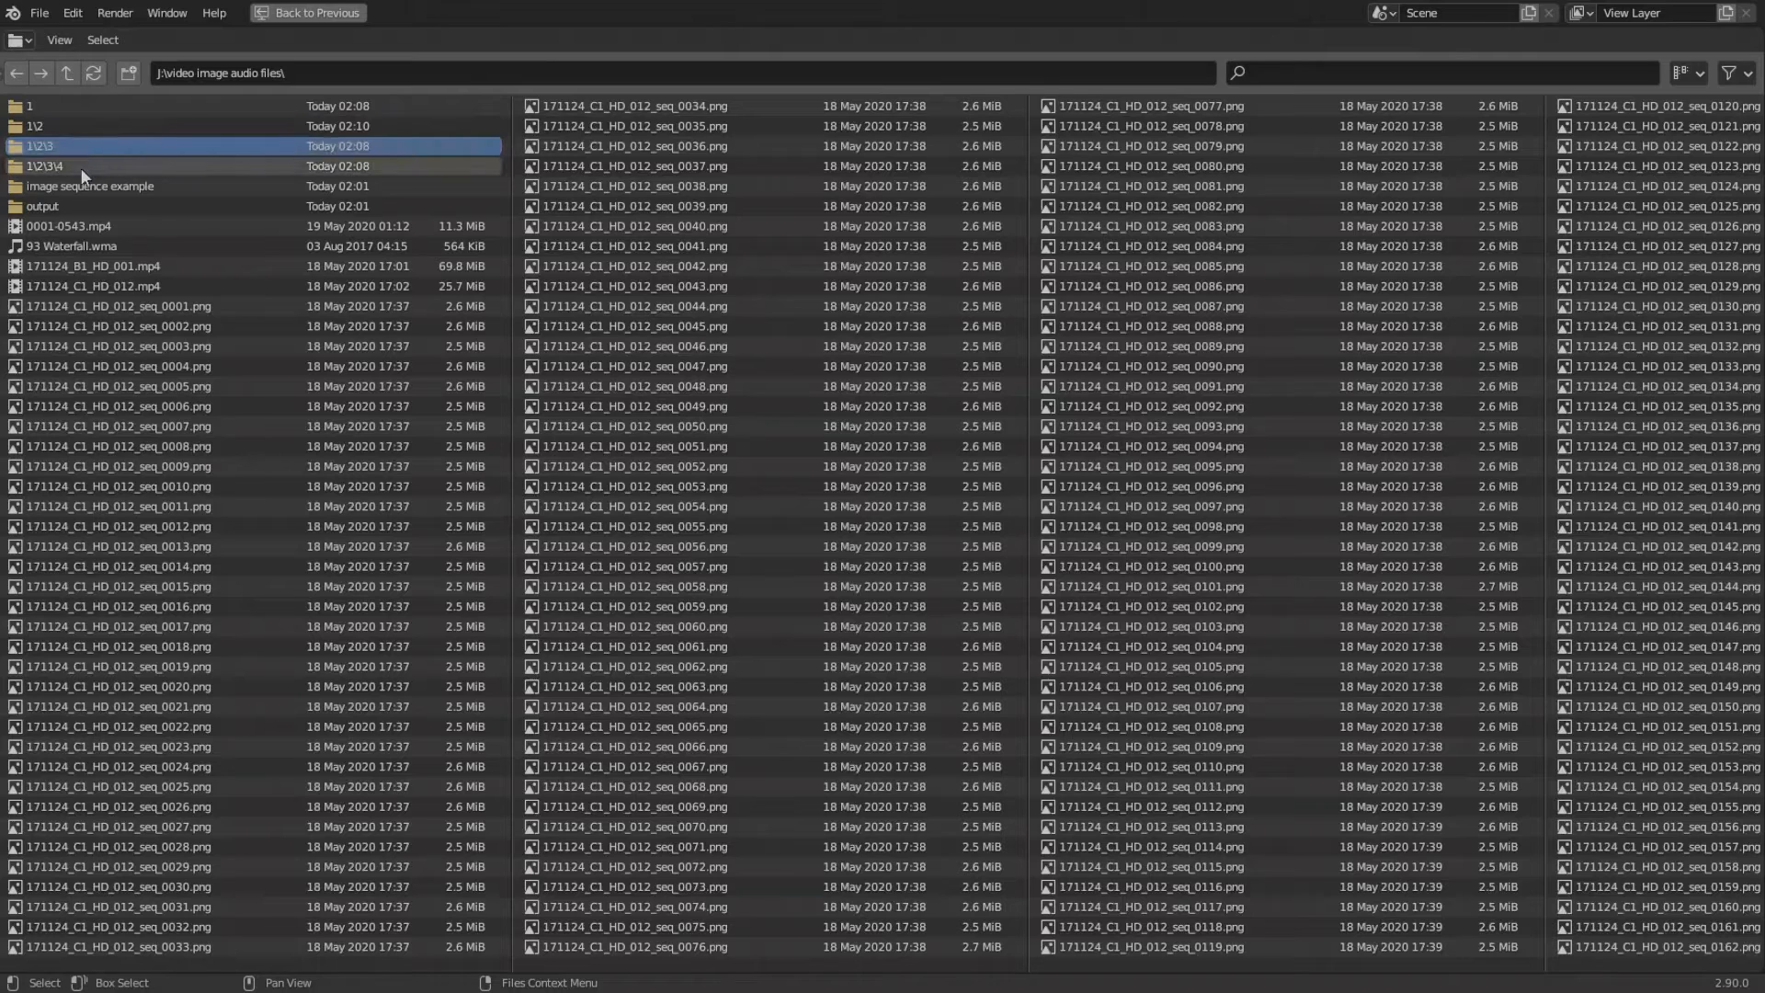
{"action": "left_click", "coordinate": [77, 167]}
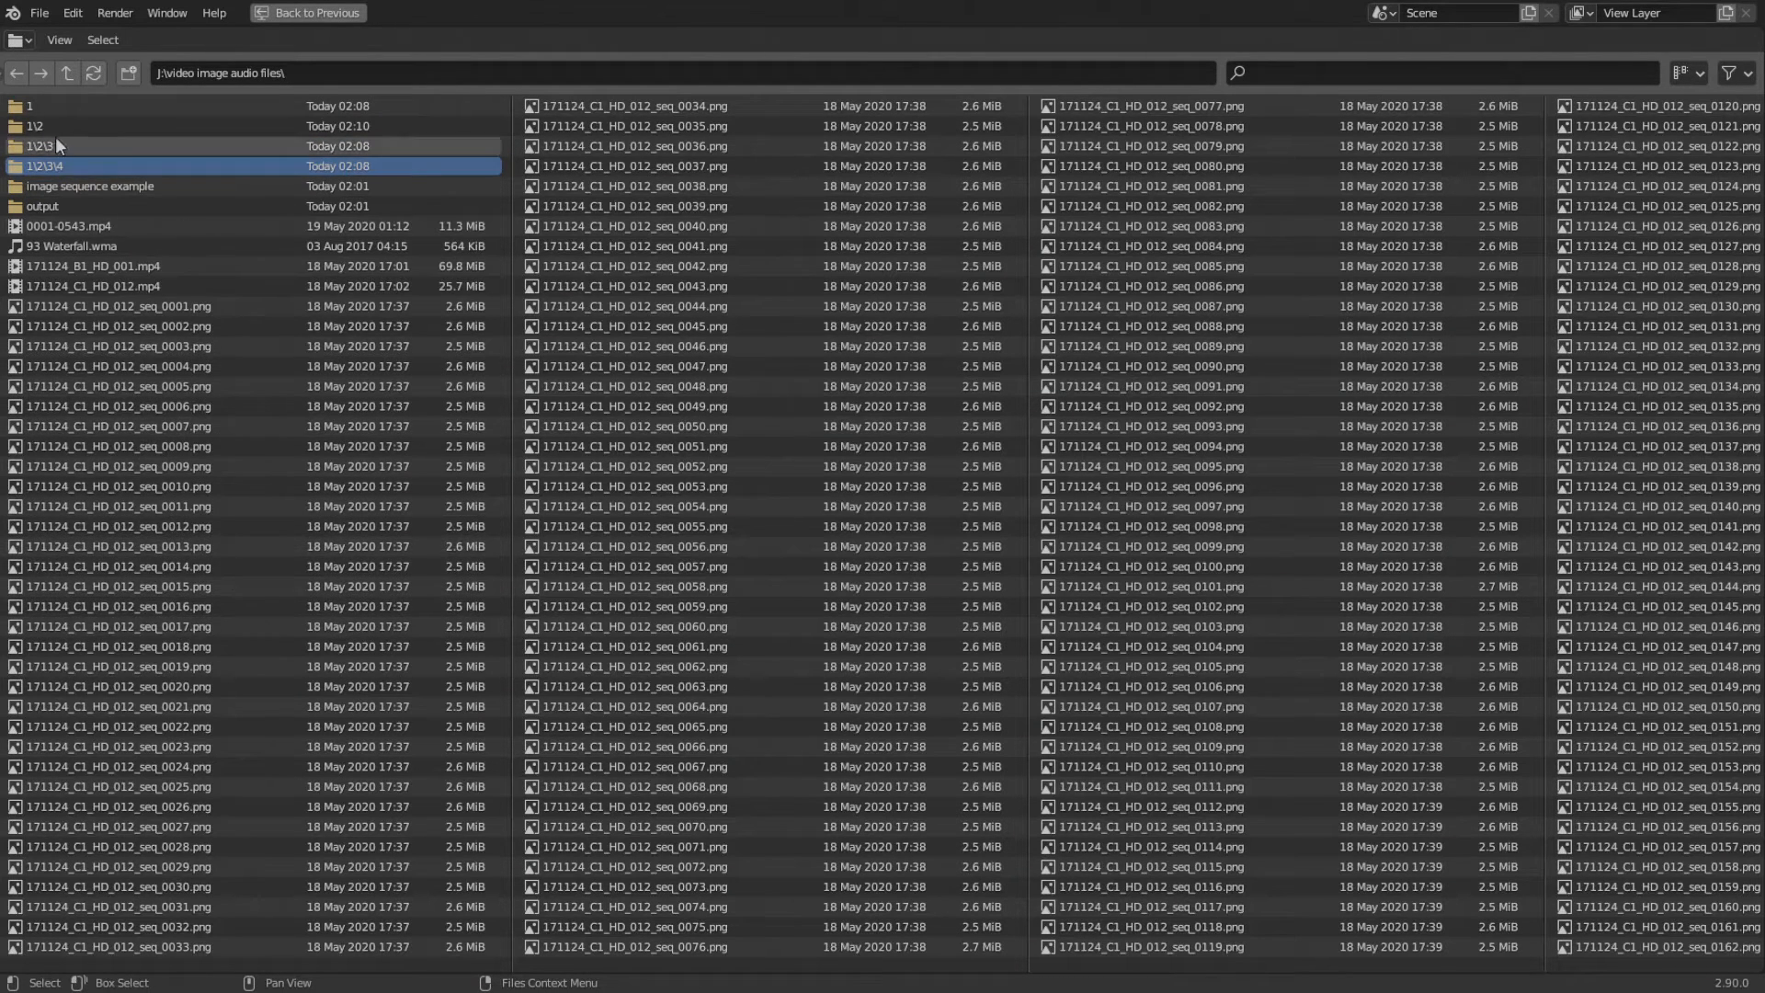
- Open the image sequence example folder from the recursive listing and return to the video image audio files folder
{"action": "left_click", "coordinate": [38, 190]}
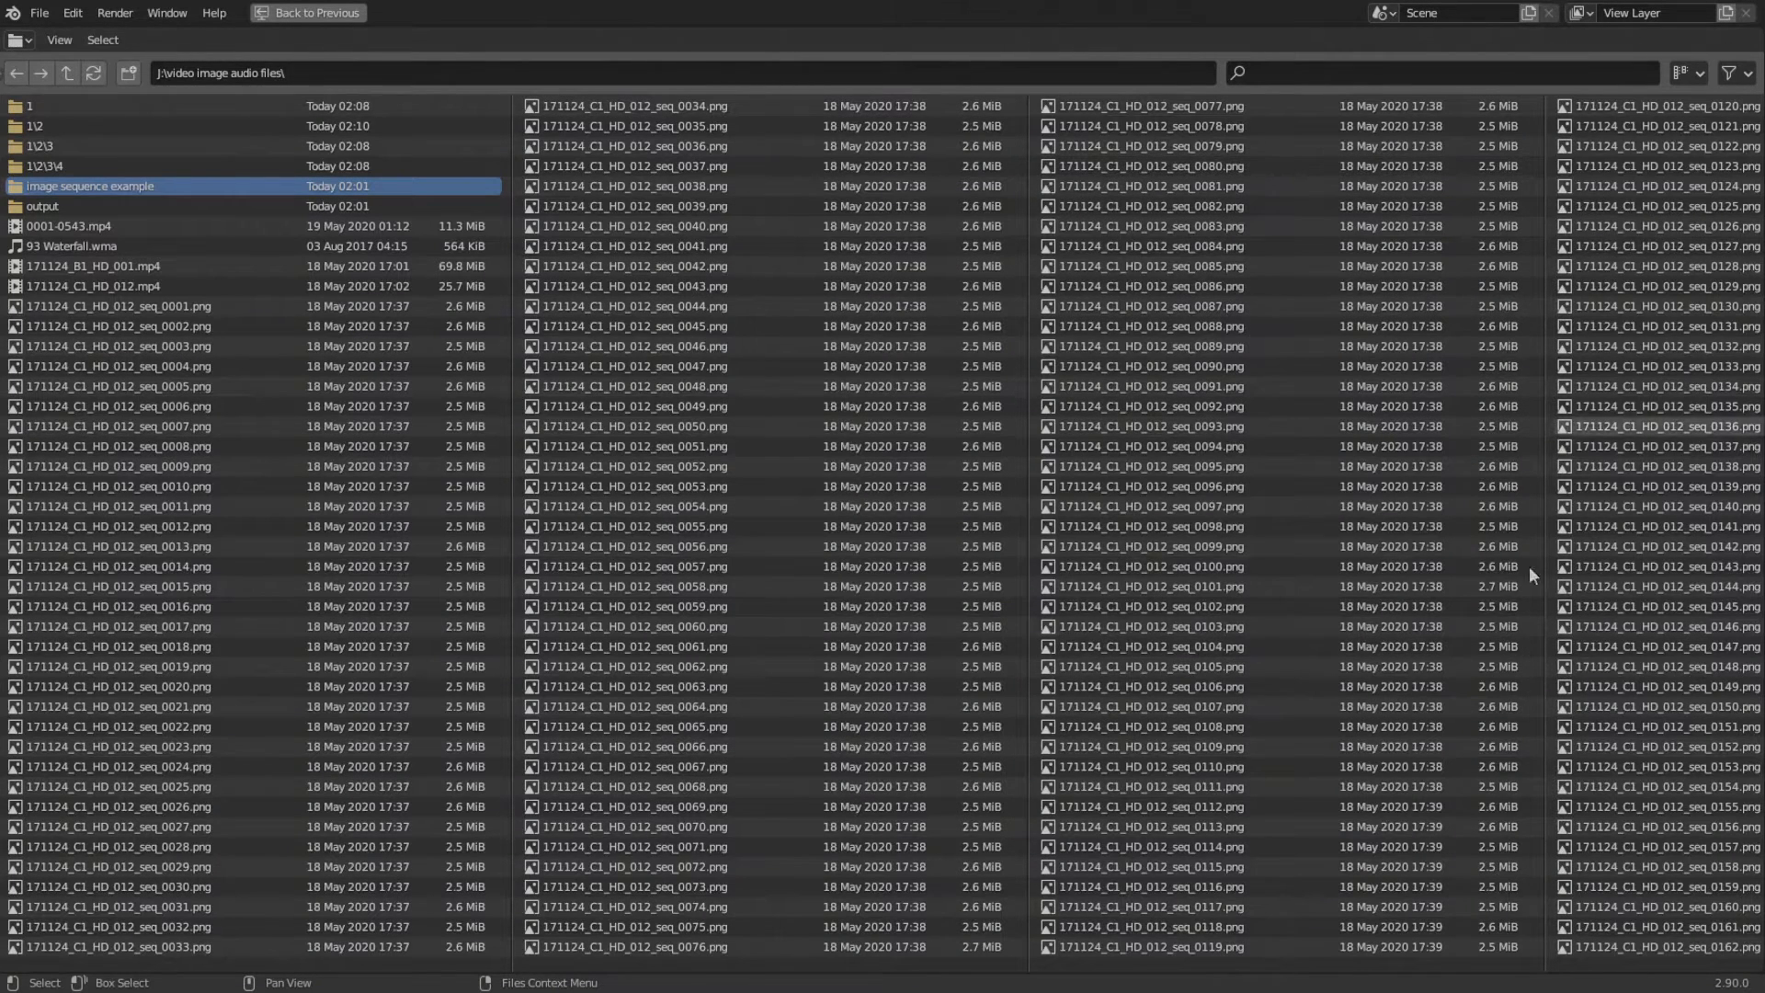
{"action": "double_click", "coordinate": [140, 188]}
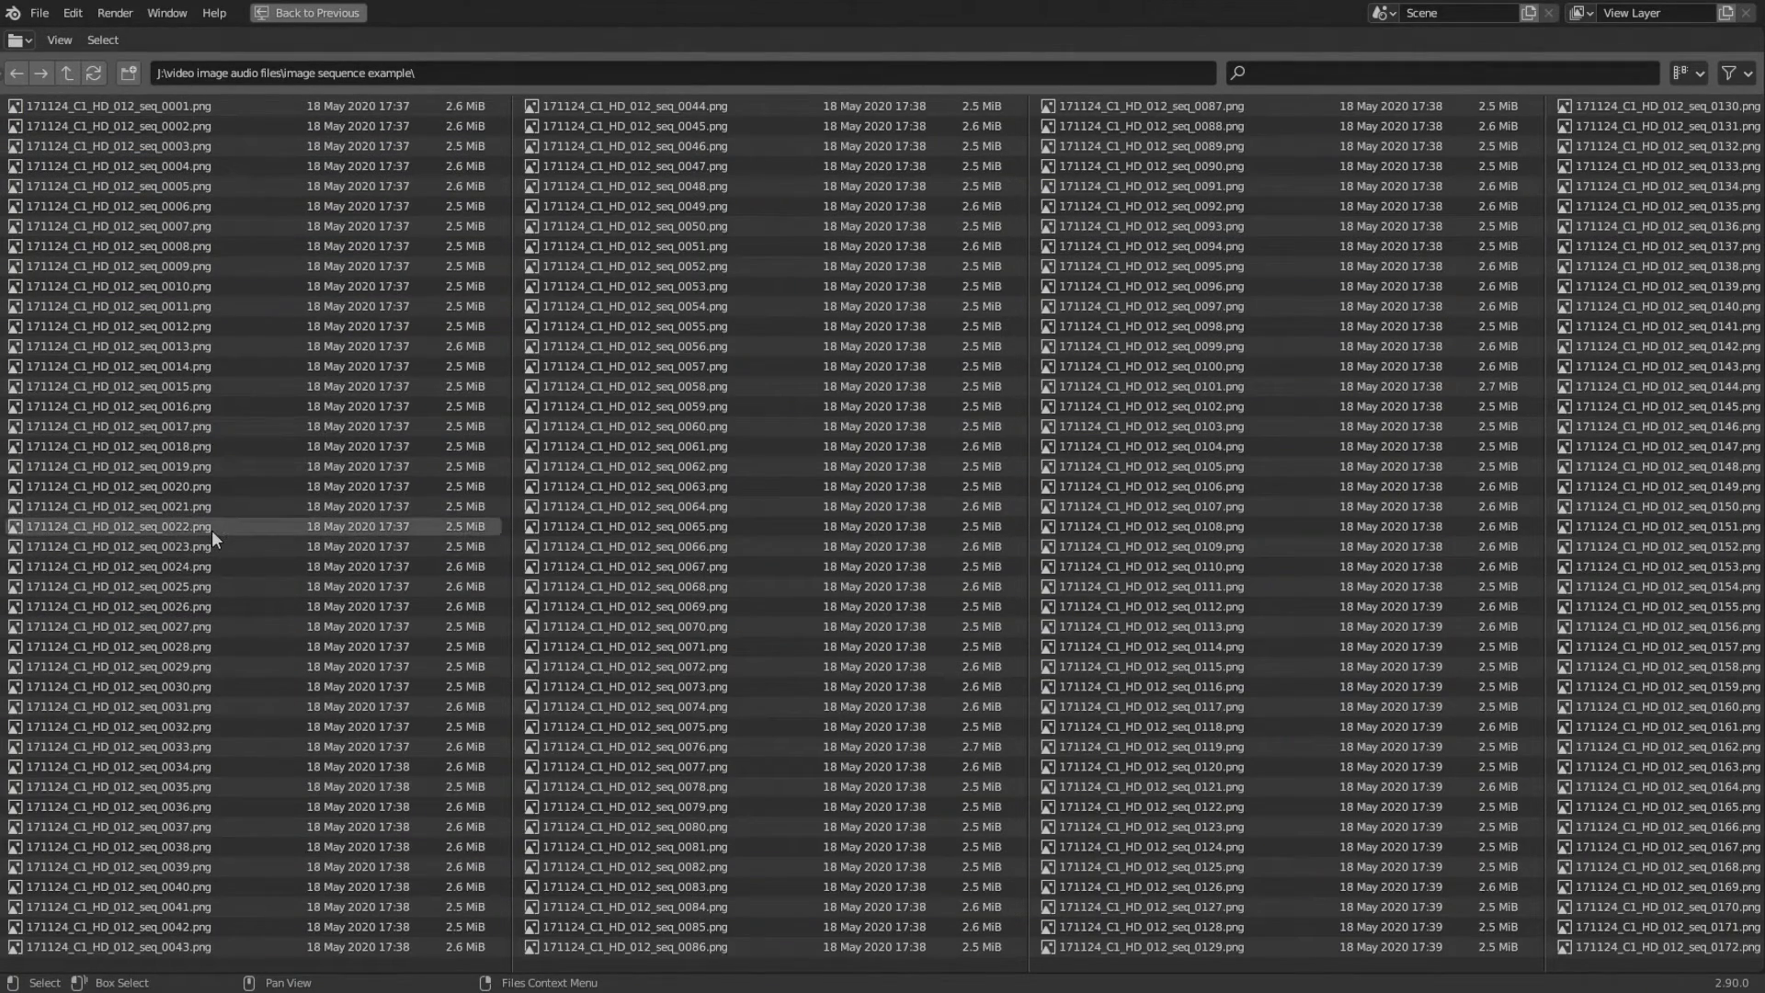
{"action": "left_click", "coordinate": [68, 73]}
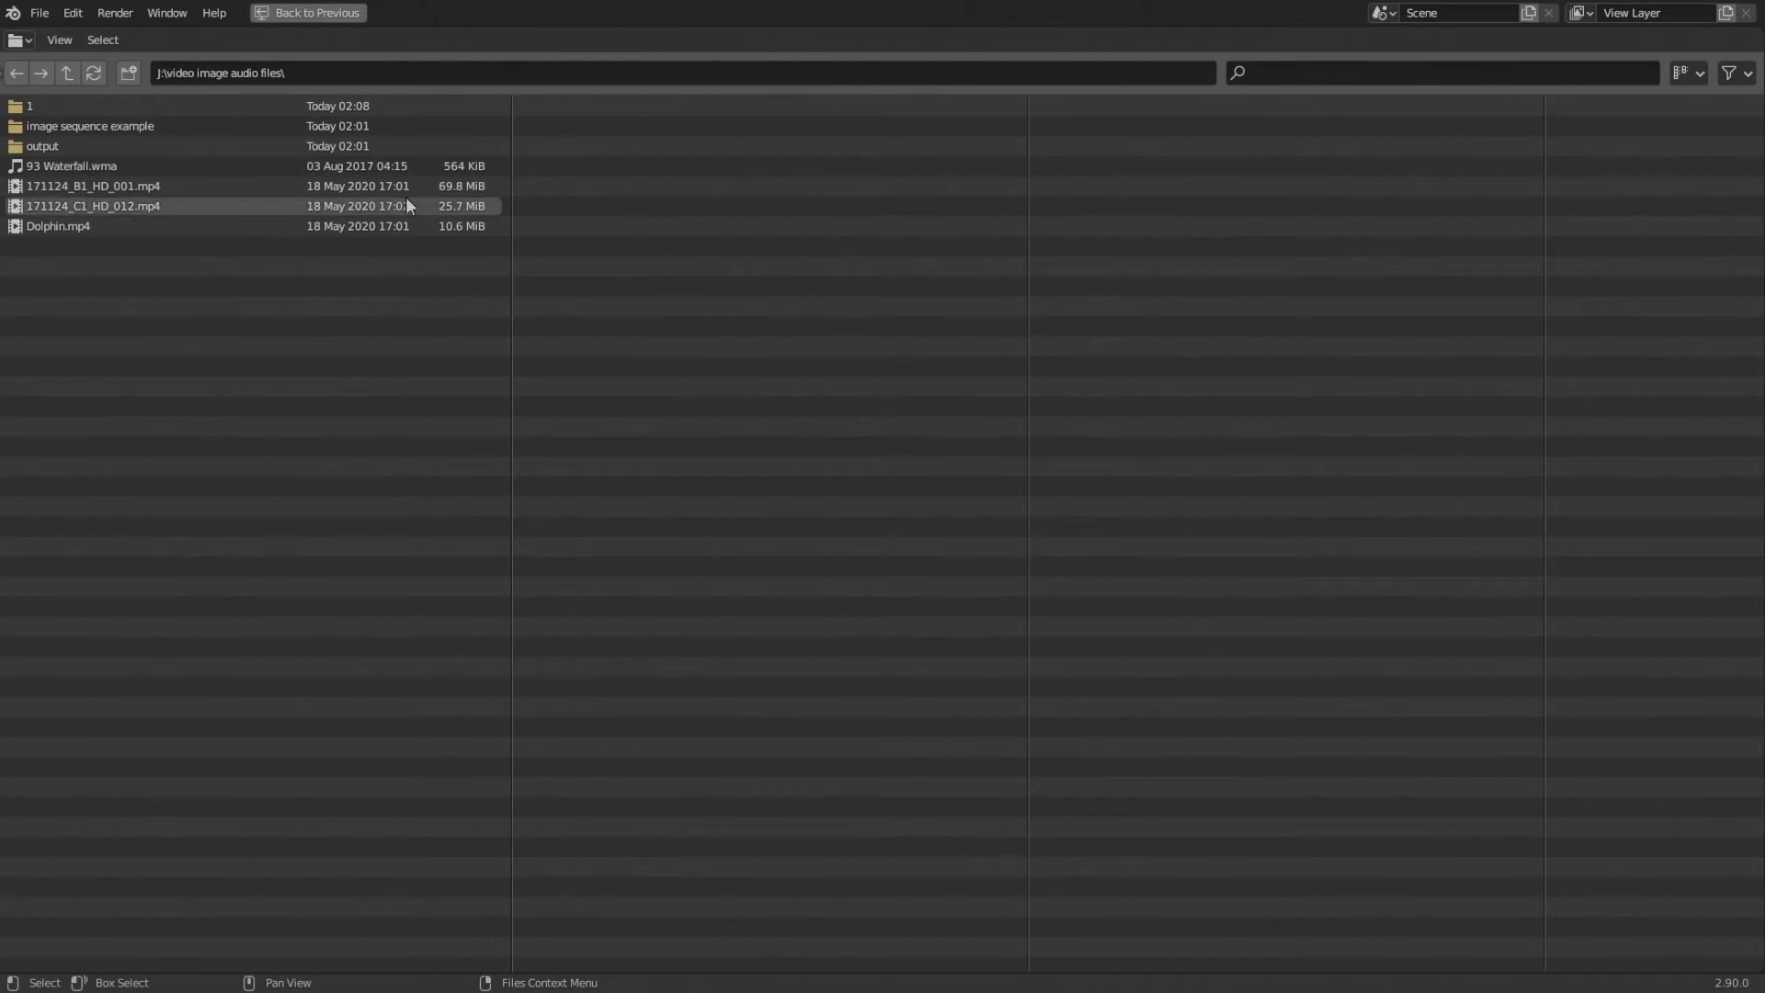
- Check the recursion levels and the sorting options in the file display settings
{"action": "left_click", "coordinate": [1684, 81]}
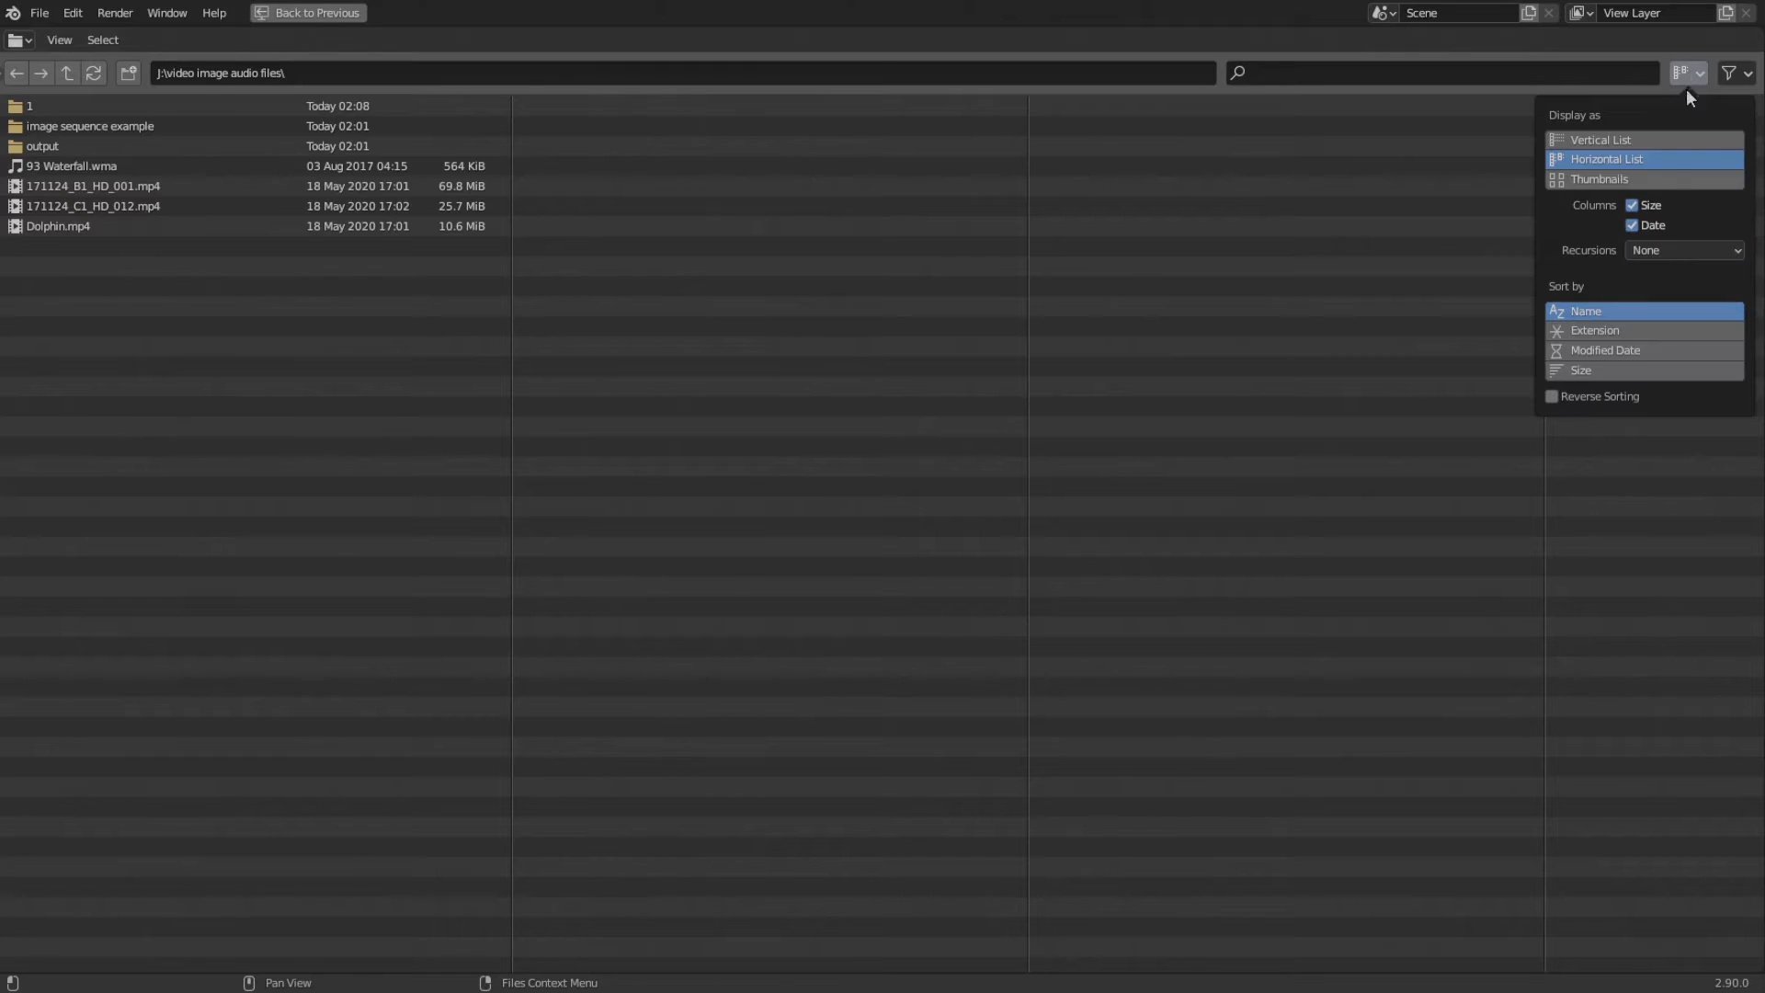
{"action": "left_click", "coordinate": [1675, 252]}
{"action": "key", "text": "Escape"}
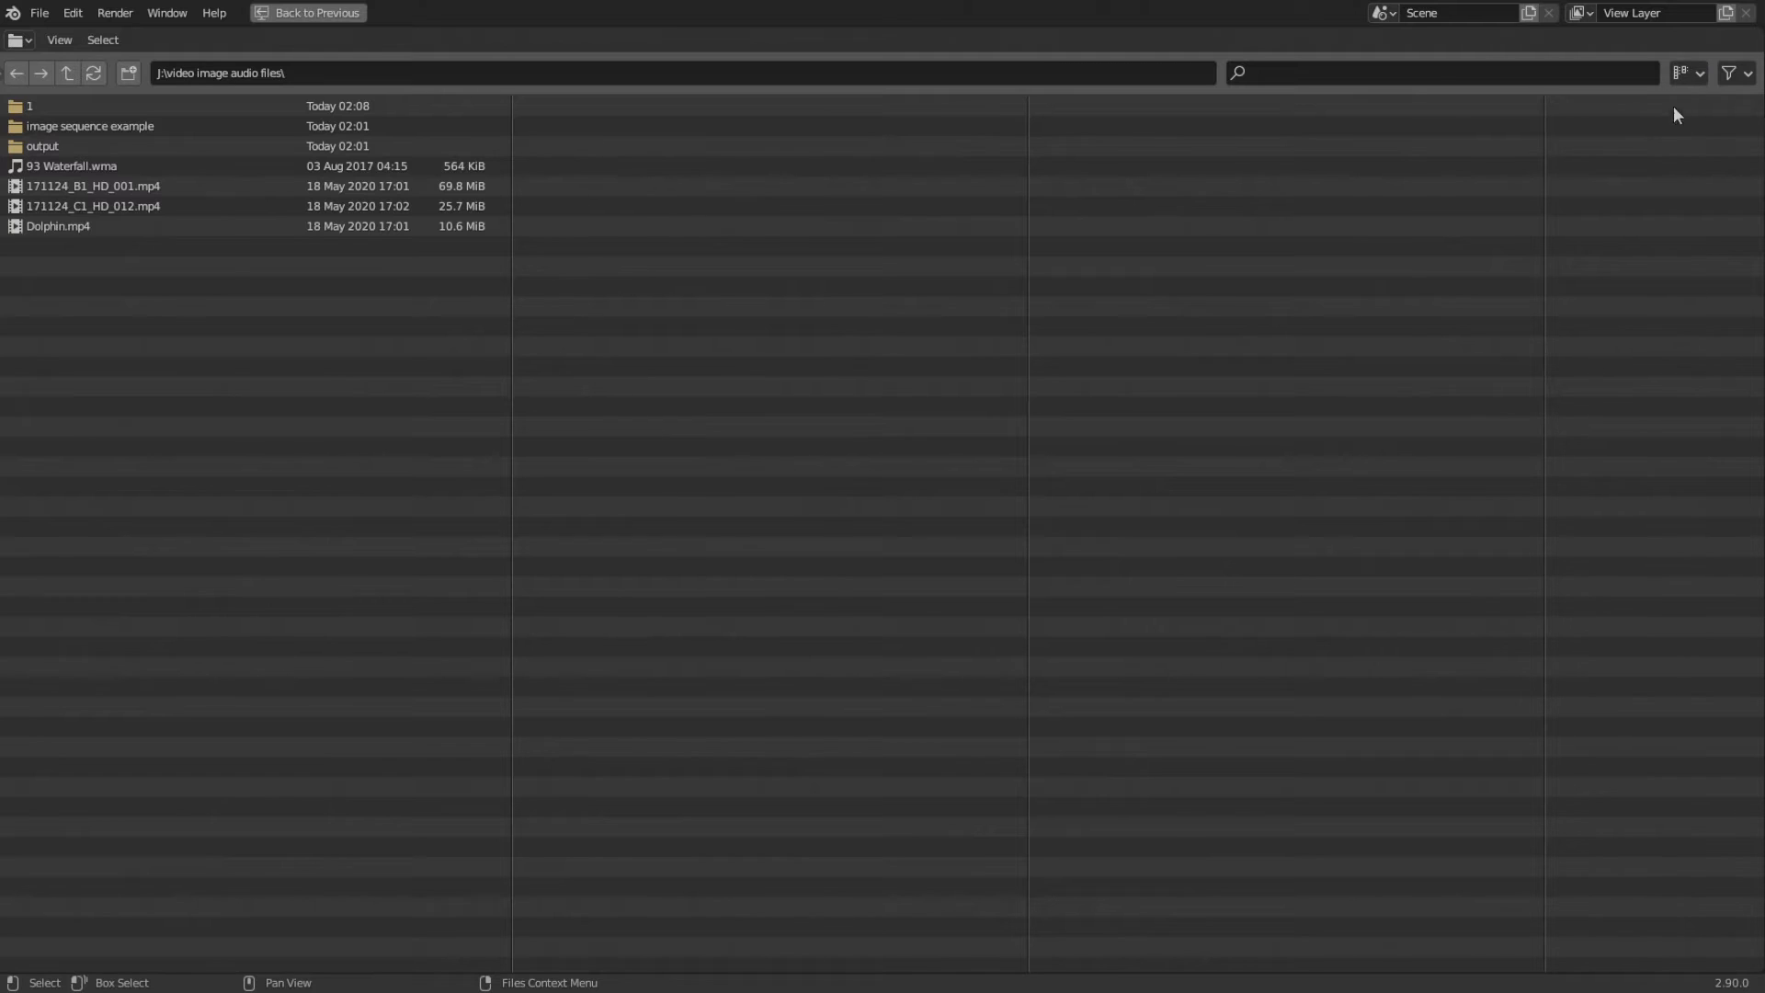
{"action": "left_click", "coordinate": [1690, 73]}
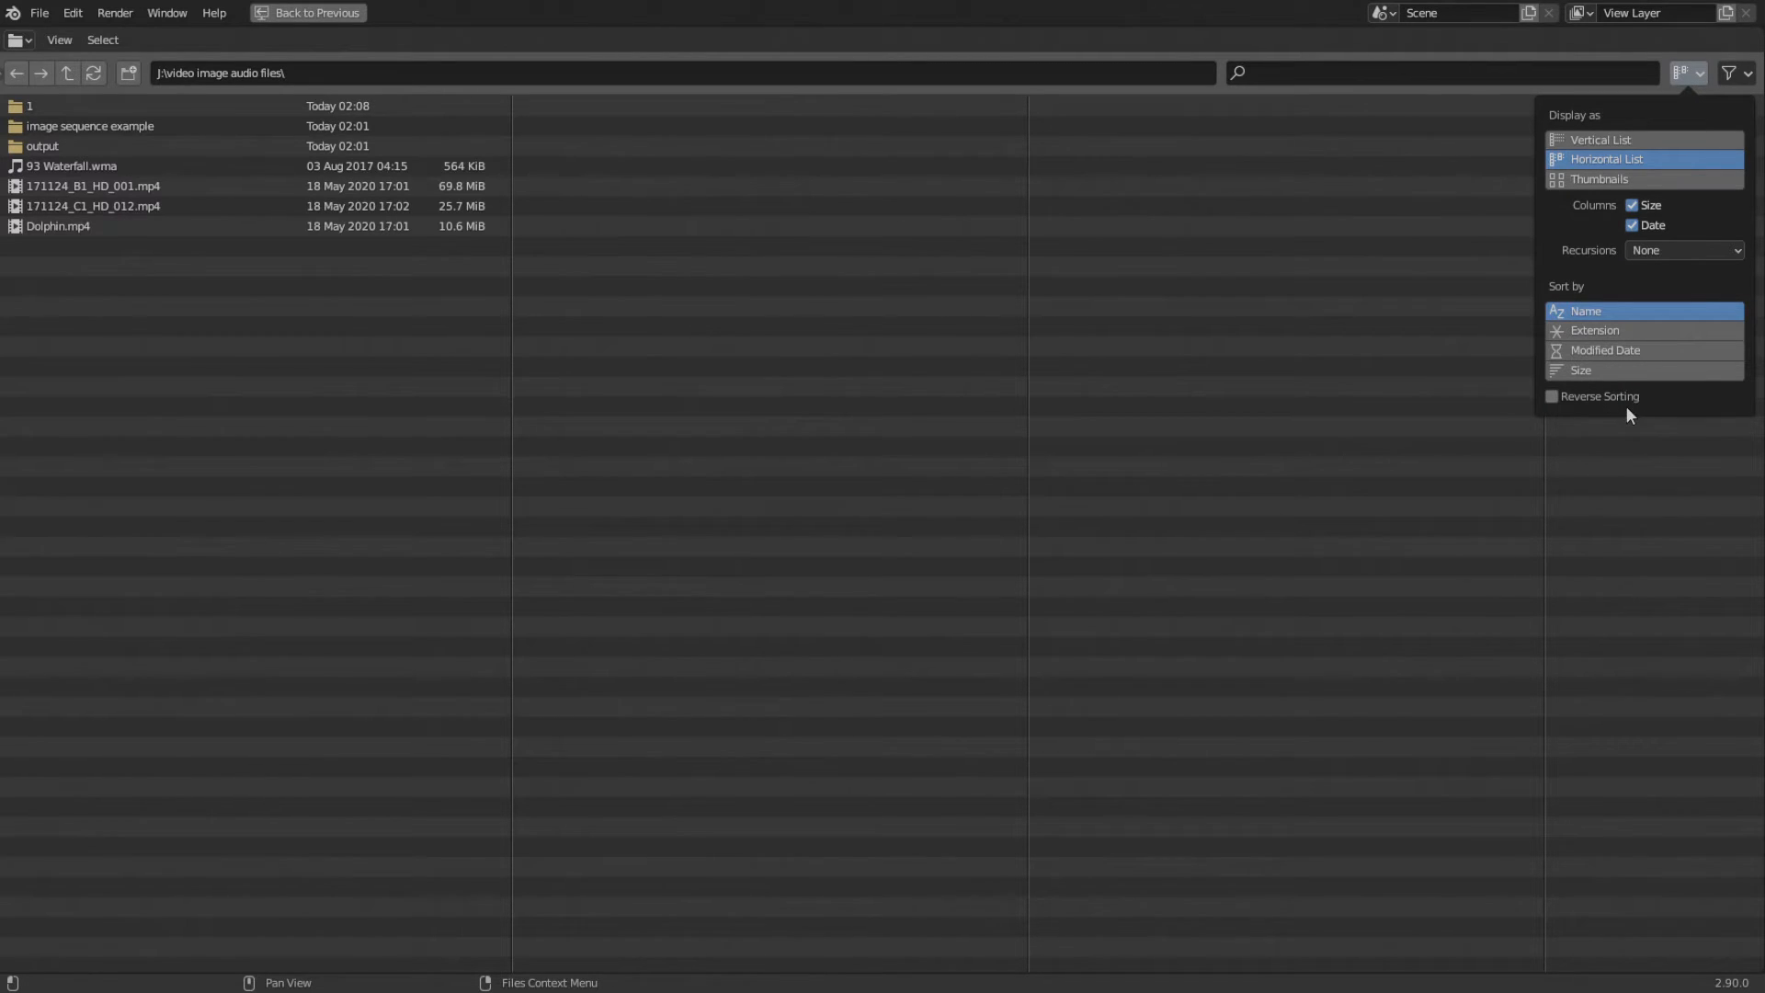
- Check the file type filter options and return the maximized file browser to its place in the Video Editing layout
{"action": "left_click", "coordinate": [1747, 74]}
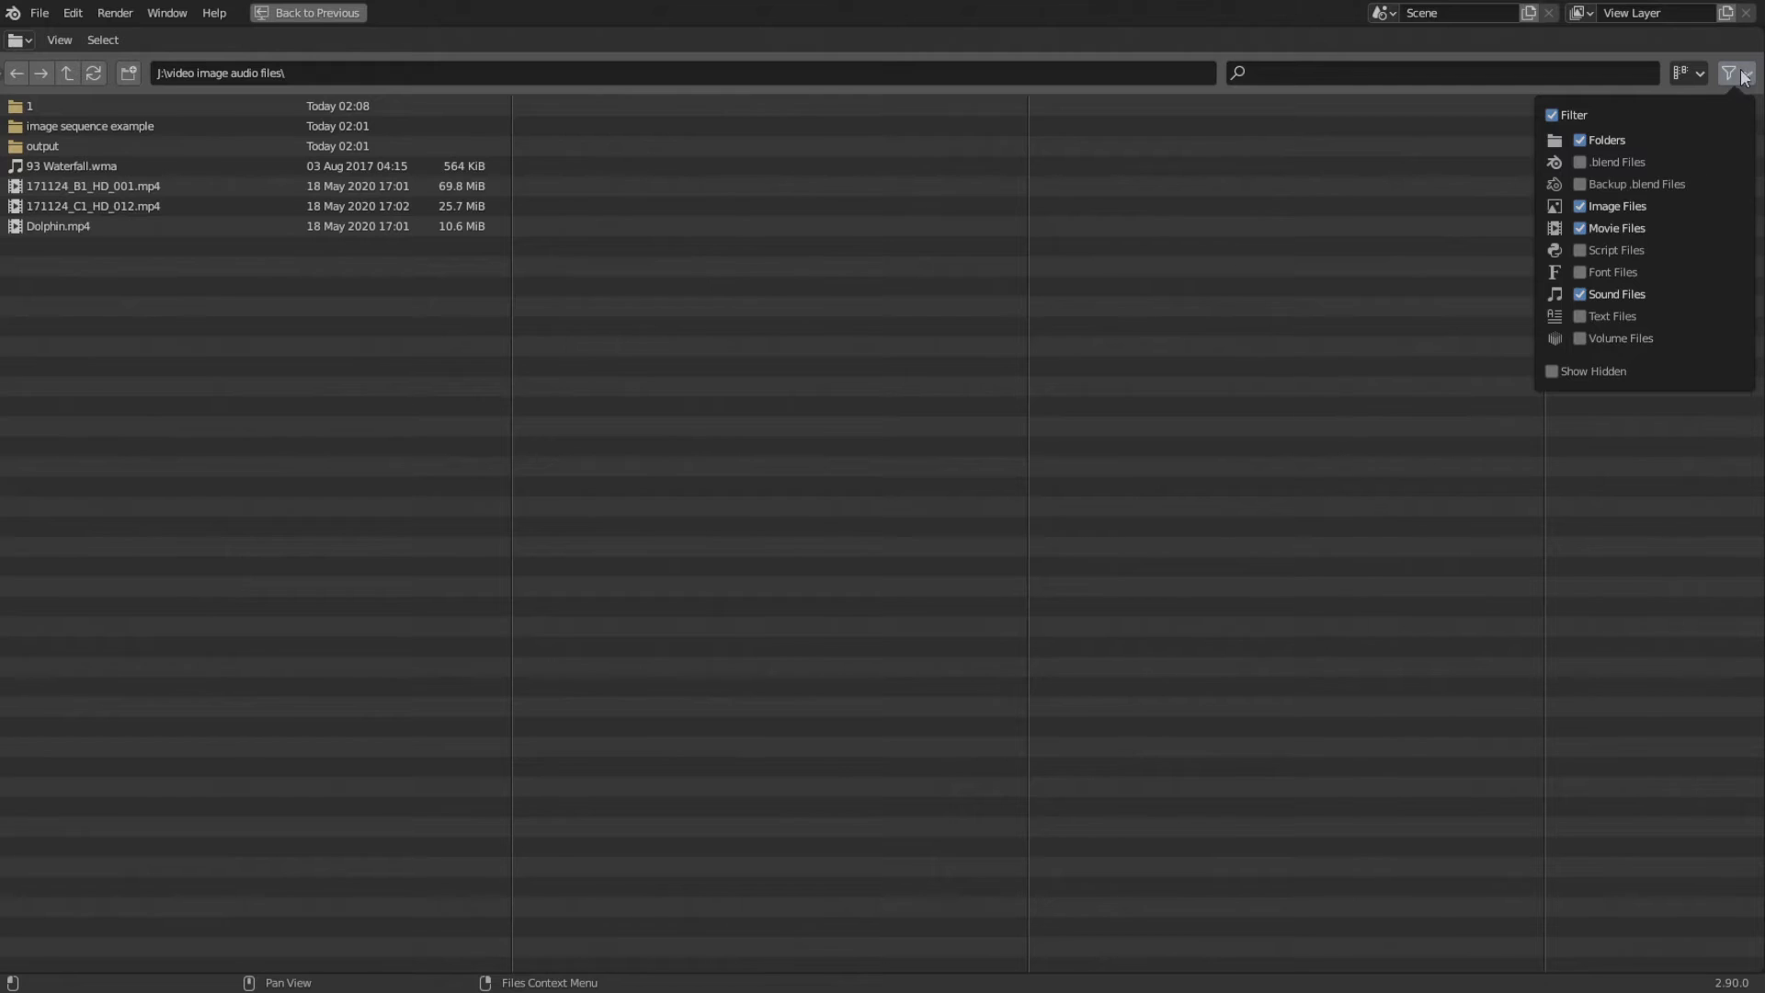
{"action": "key", "text": "ctrl+space"}
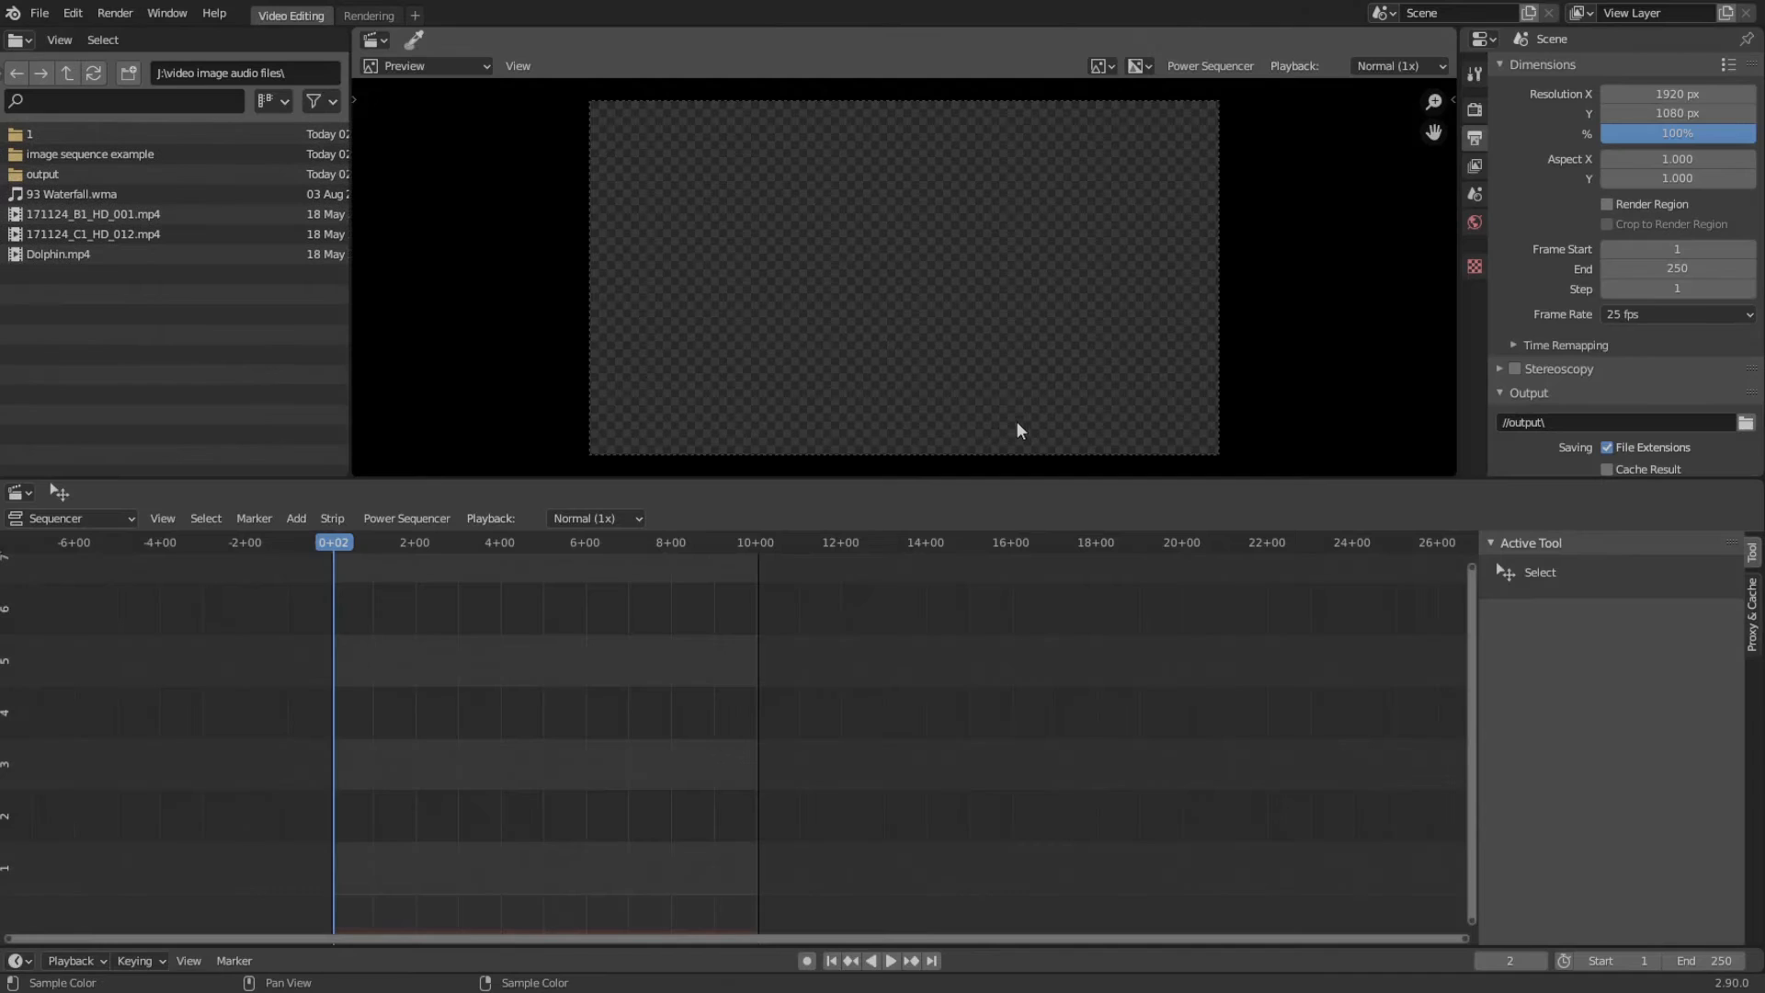
- Display the files as thumbnails and add 171124_B1_HD_001.mp4 from the file browser to the sequencer
{"action": "left_click", "coordinate": [275, 112]}
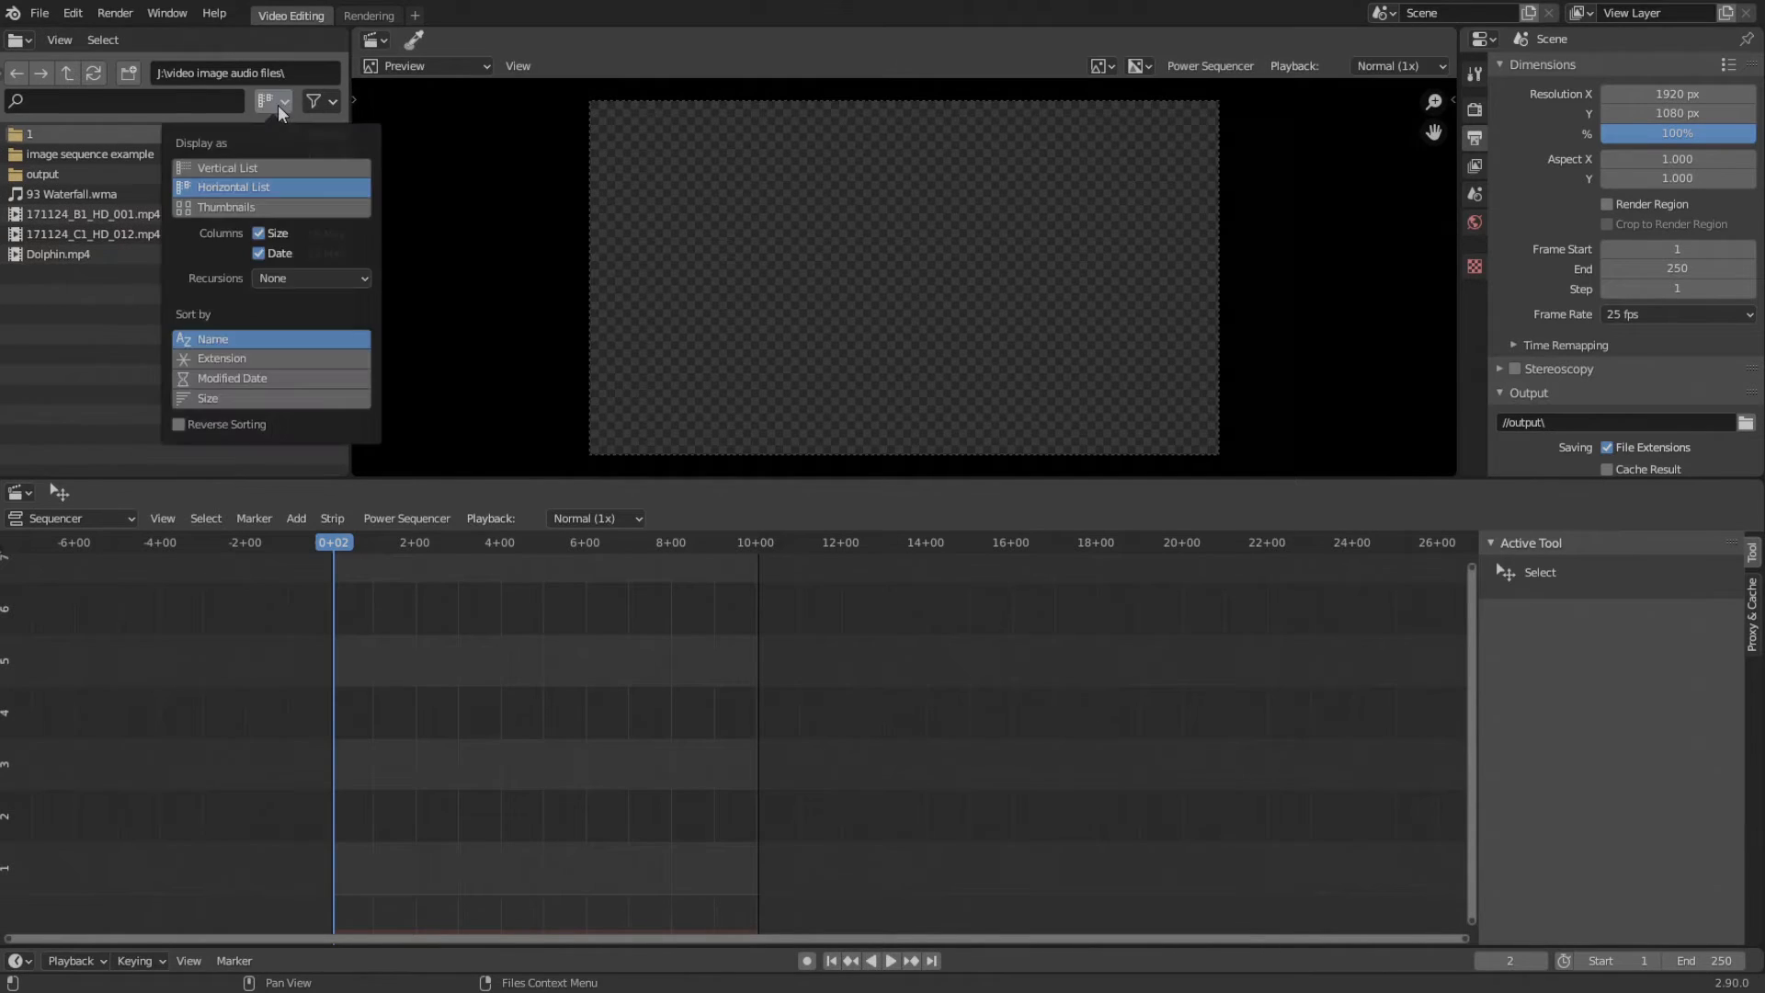
{"action": "left_click", "coordinate": [259, 212]}
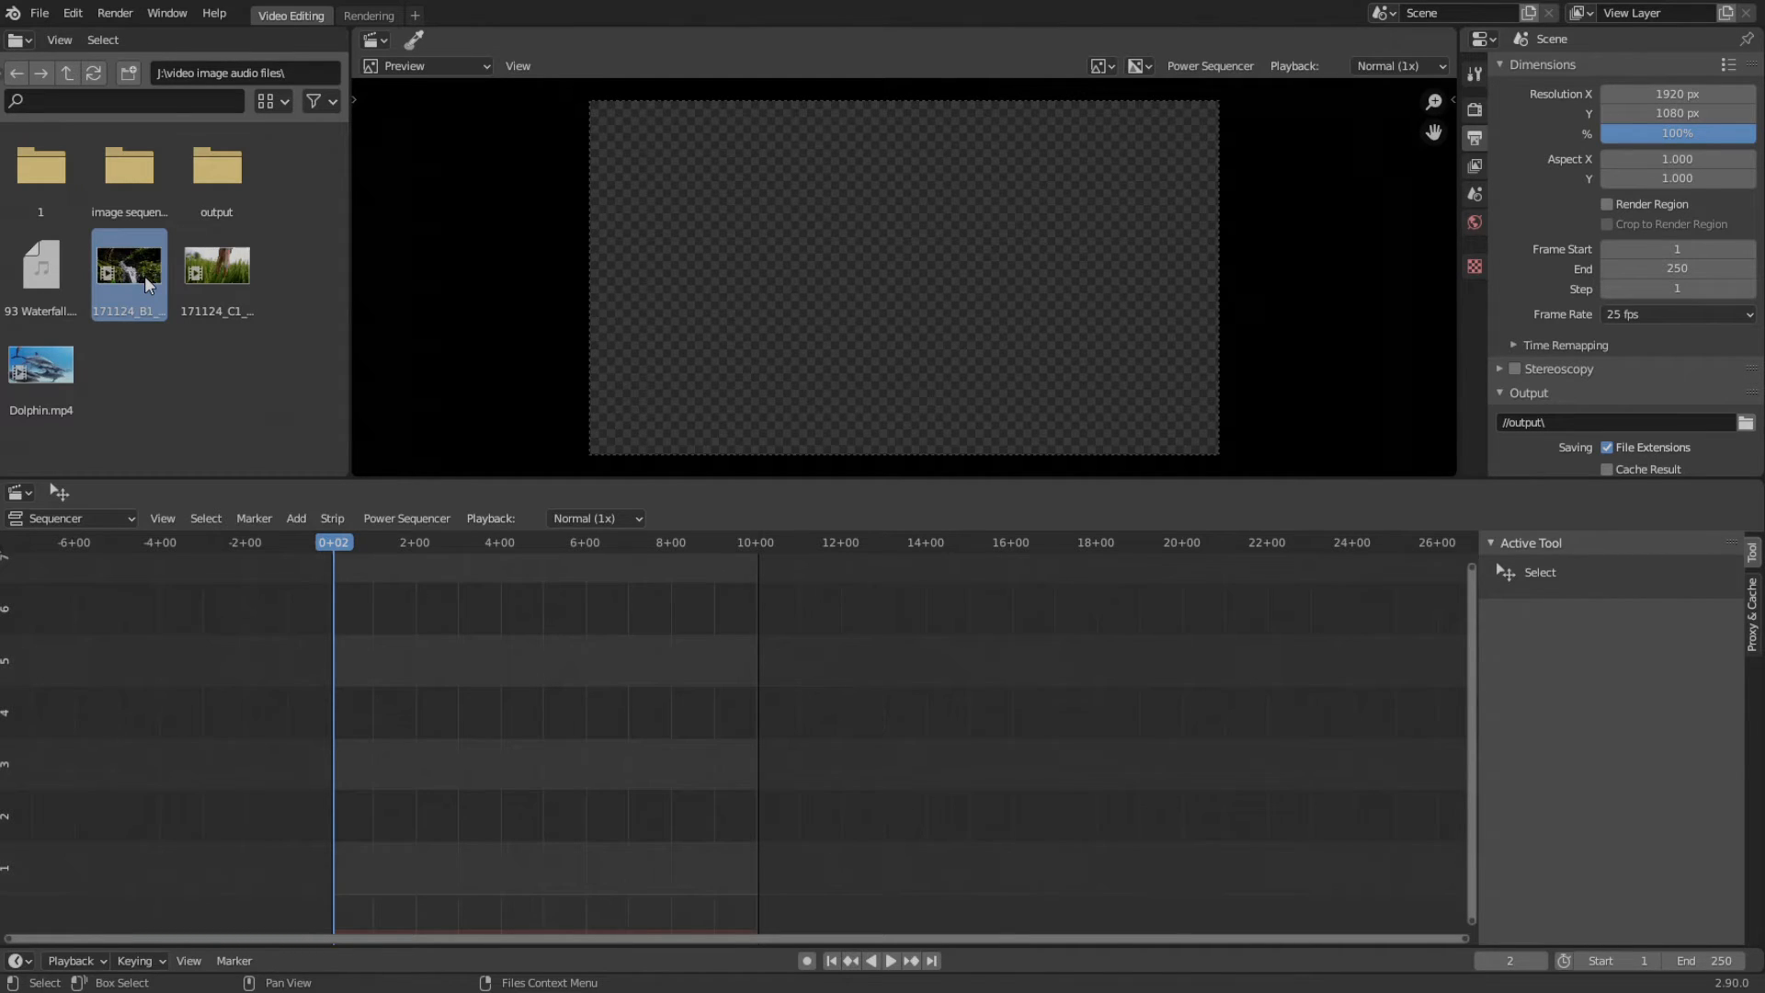
{"action": "left_click_drag", "start_coordinate": [145, 276], "coordinate": [368, 731]}
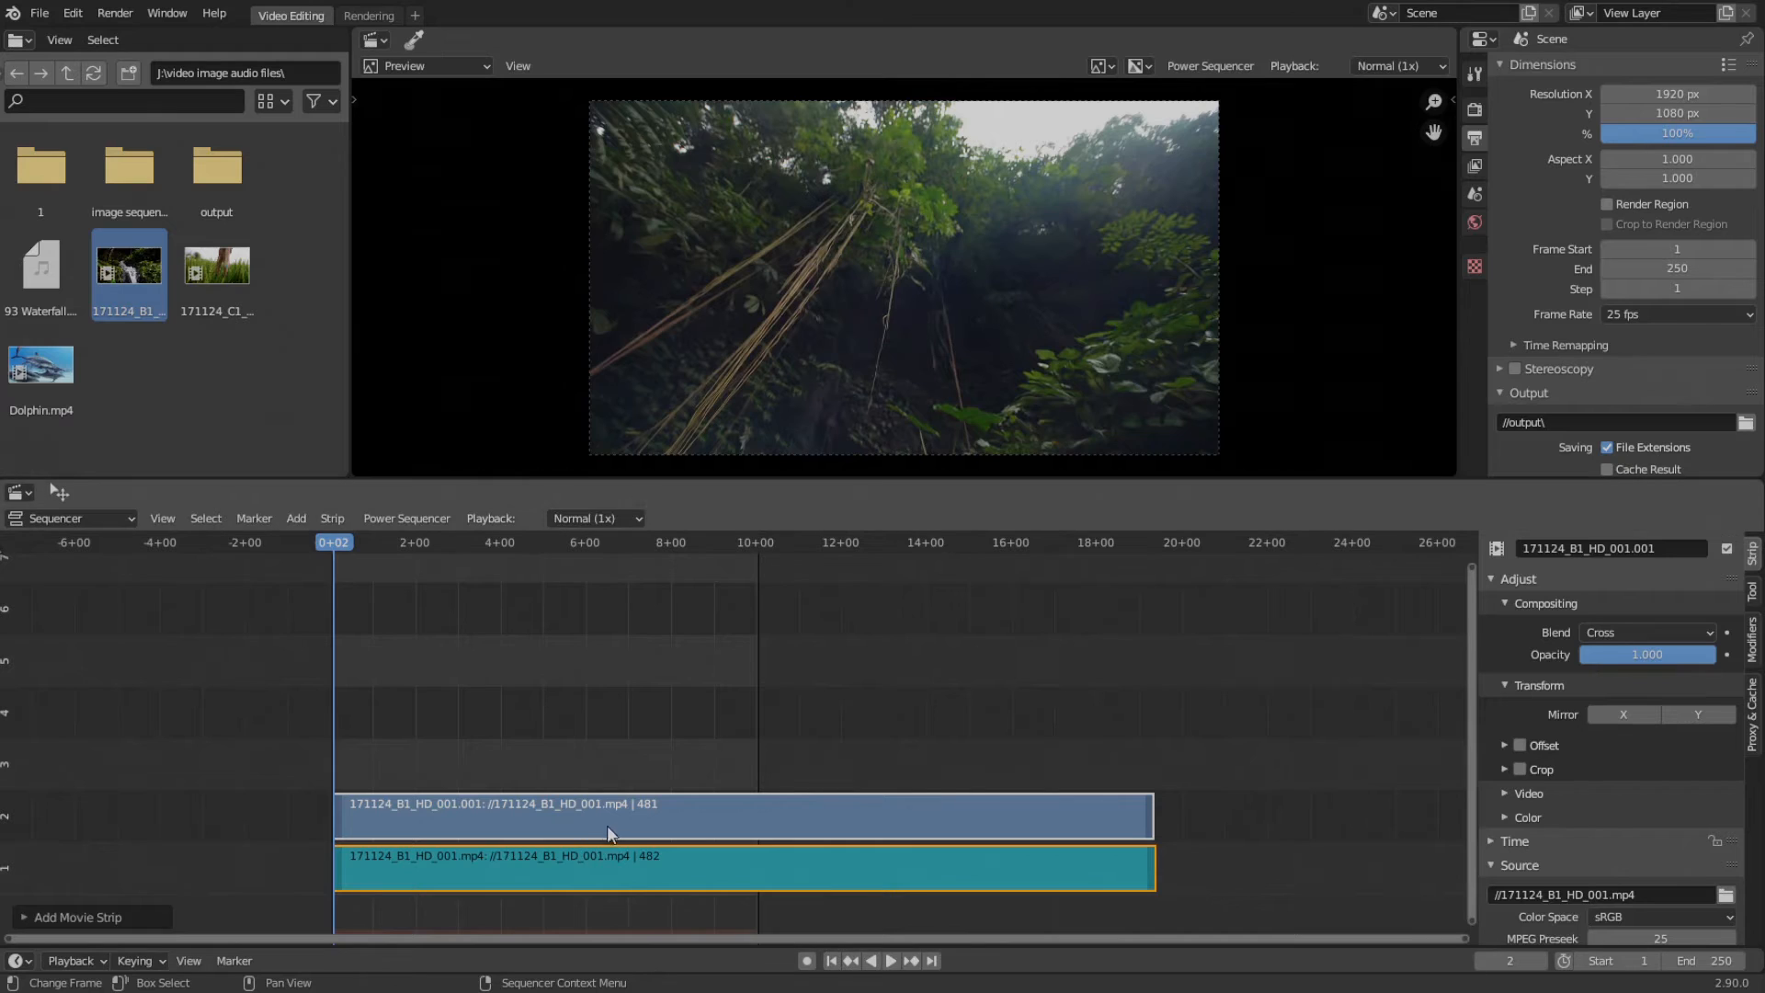
- Check the 171124_B1_HD_001.mp4 sound and movie strips individually, and delete both from the sequencer
{"action": "left_click", "coordinate": [539, 866]}
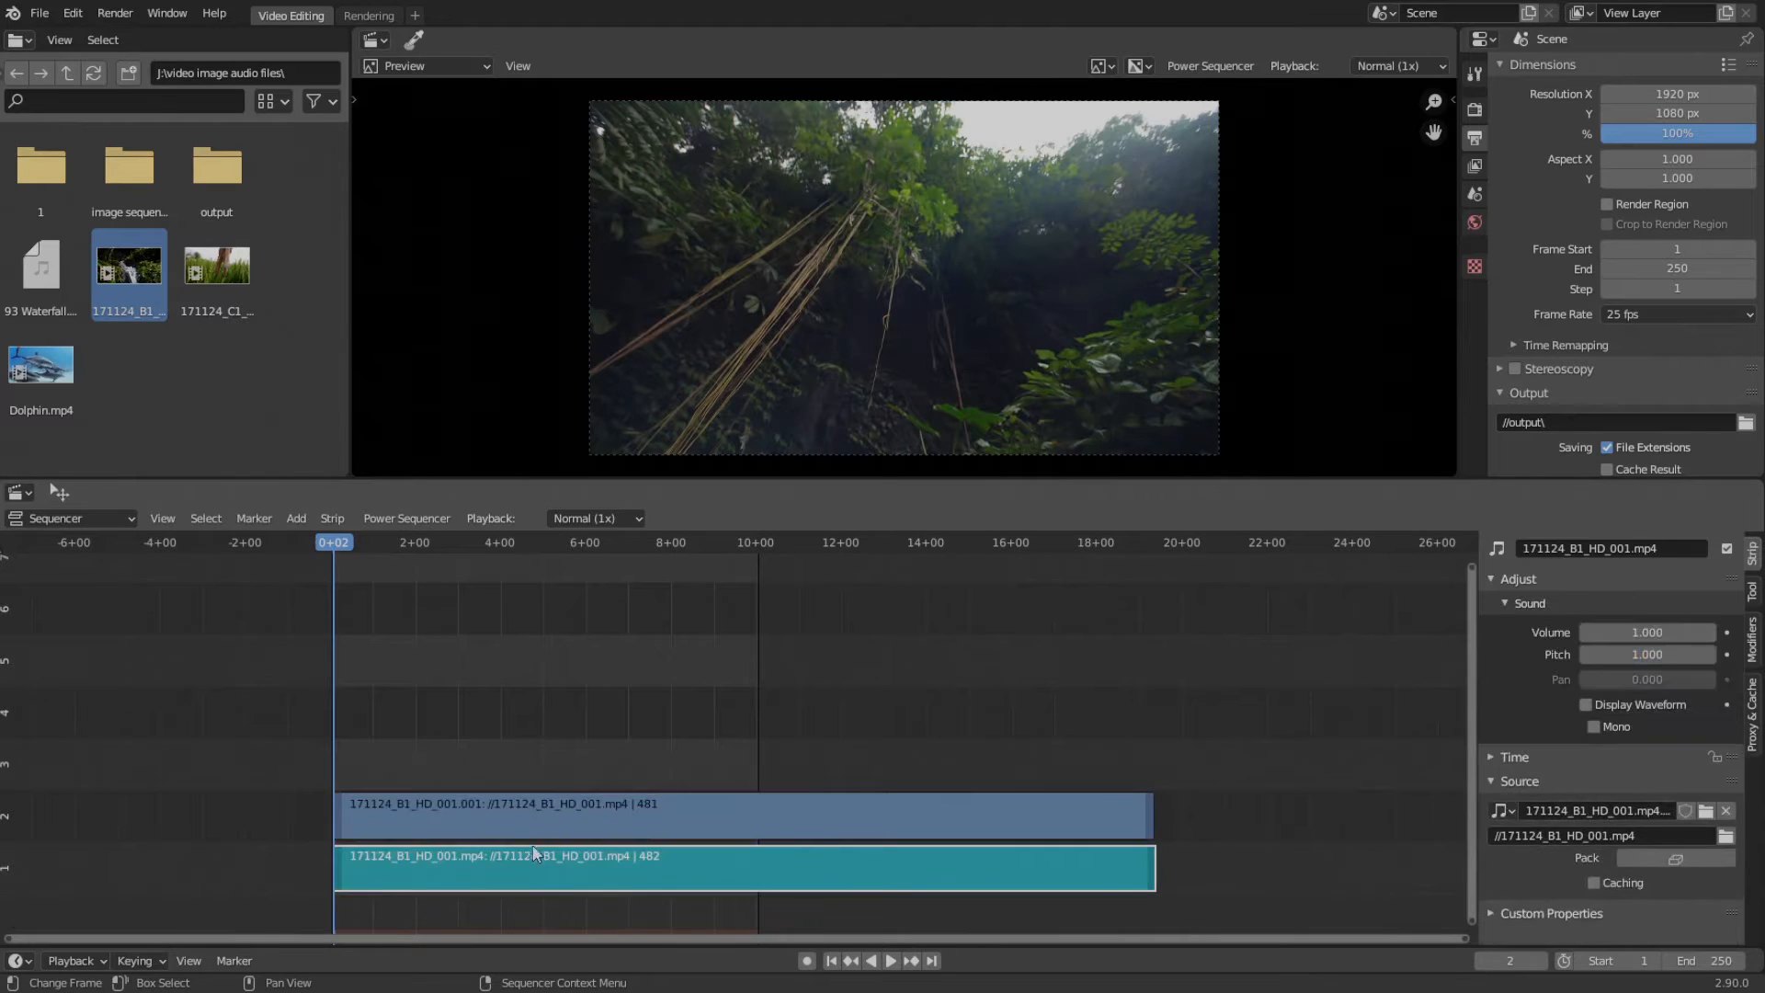
{"action": "left_click", "coordinate": [532, 831]}
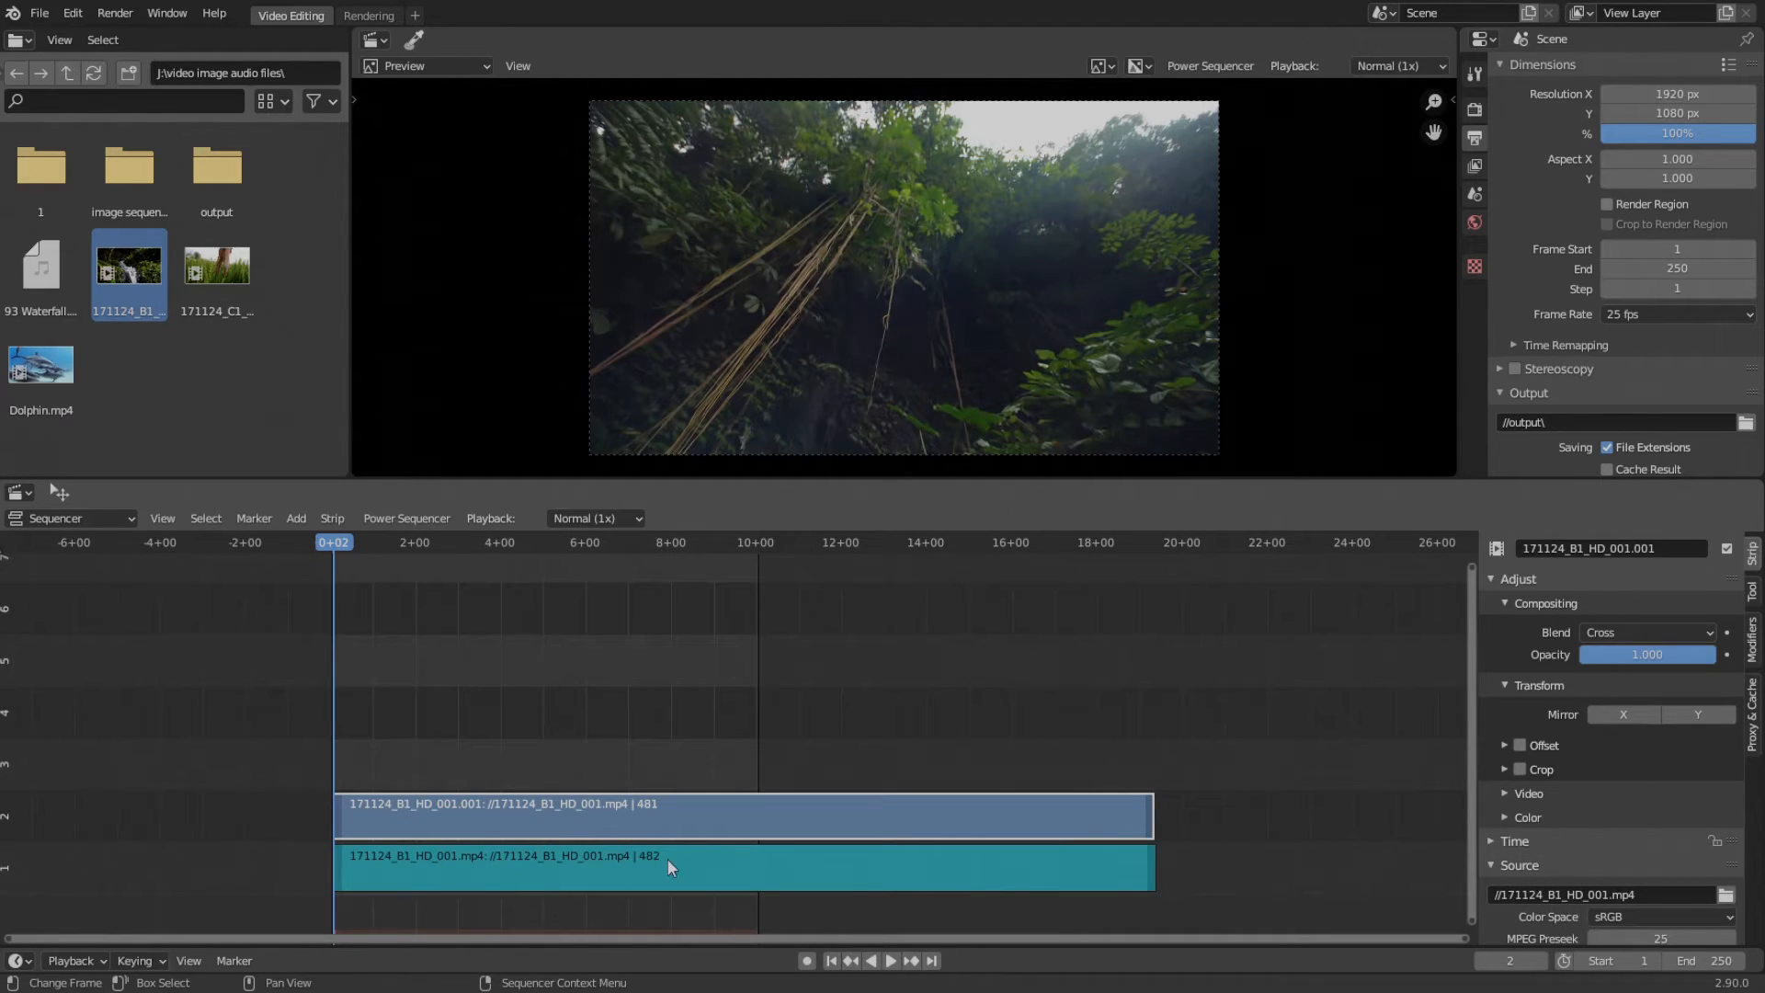
{"action": "left_click", "coordinate": [486, 881]}
{"action": "left_click", "coordinate": [496, 821], "text": "shift"}
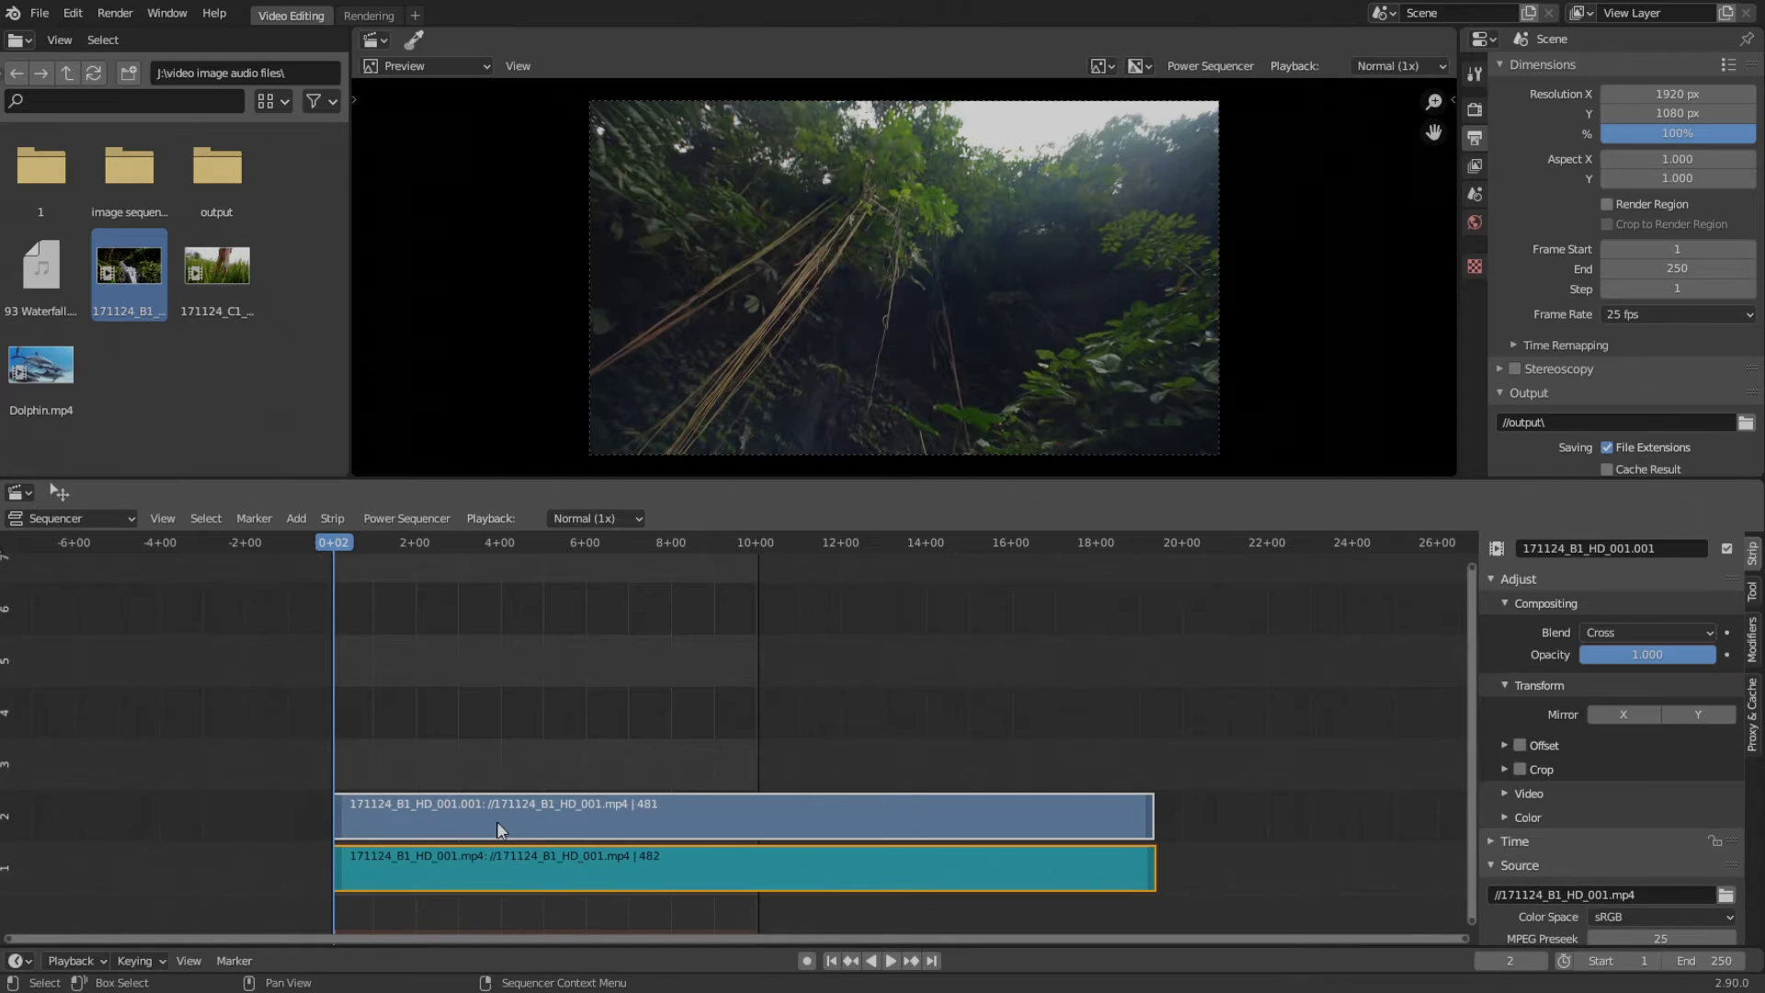
{"action": "key", "text": "Delete"}
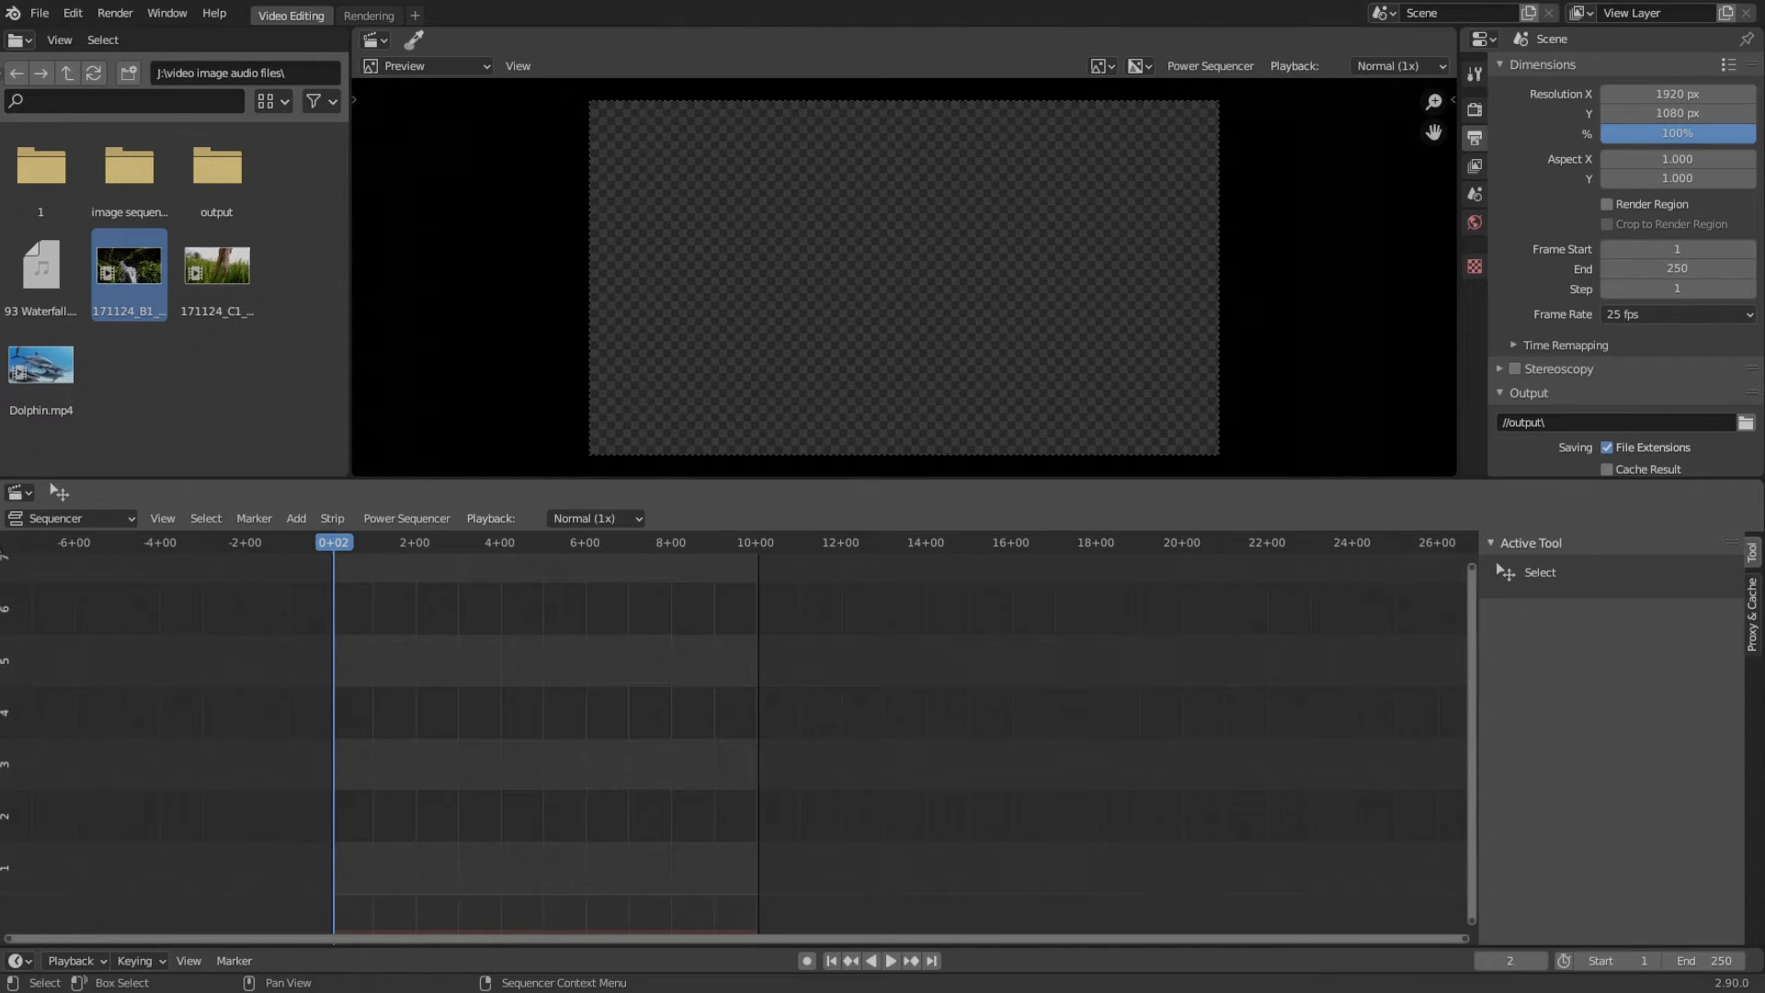
- Bring in the File Explorer window of video image audio files and shrink its navigation pane and height
{"action": "left_click_drag", "start_coordinate": [0, 239], "coordinate": [653, 197]}
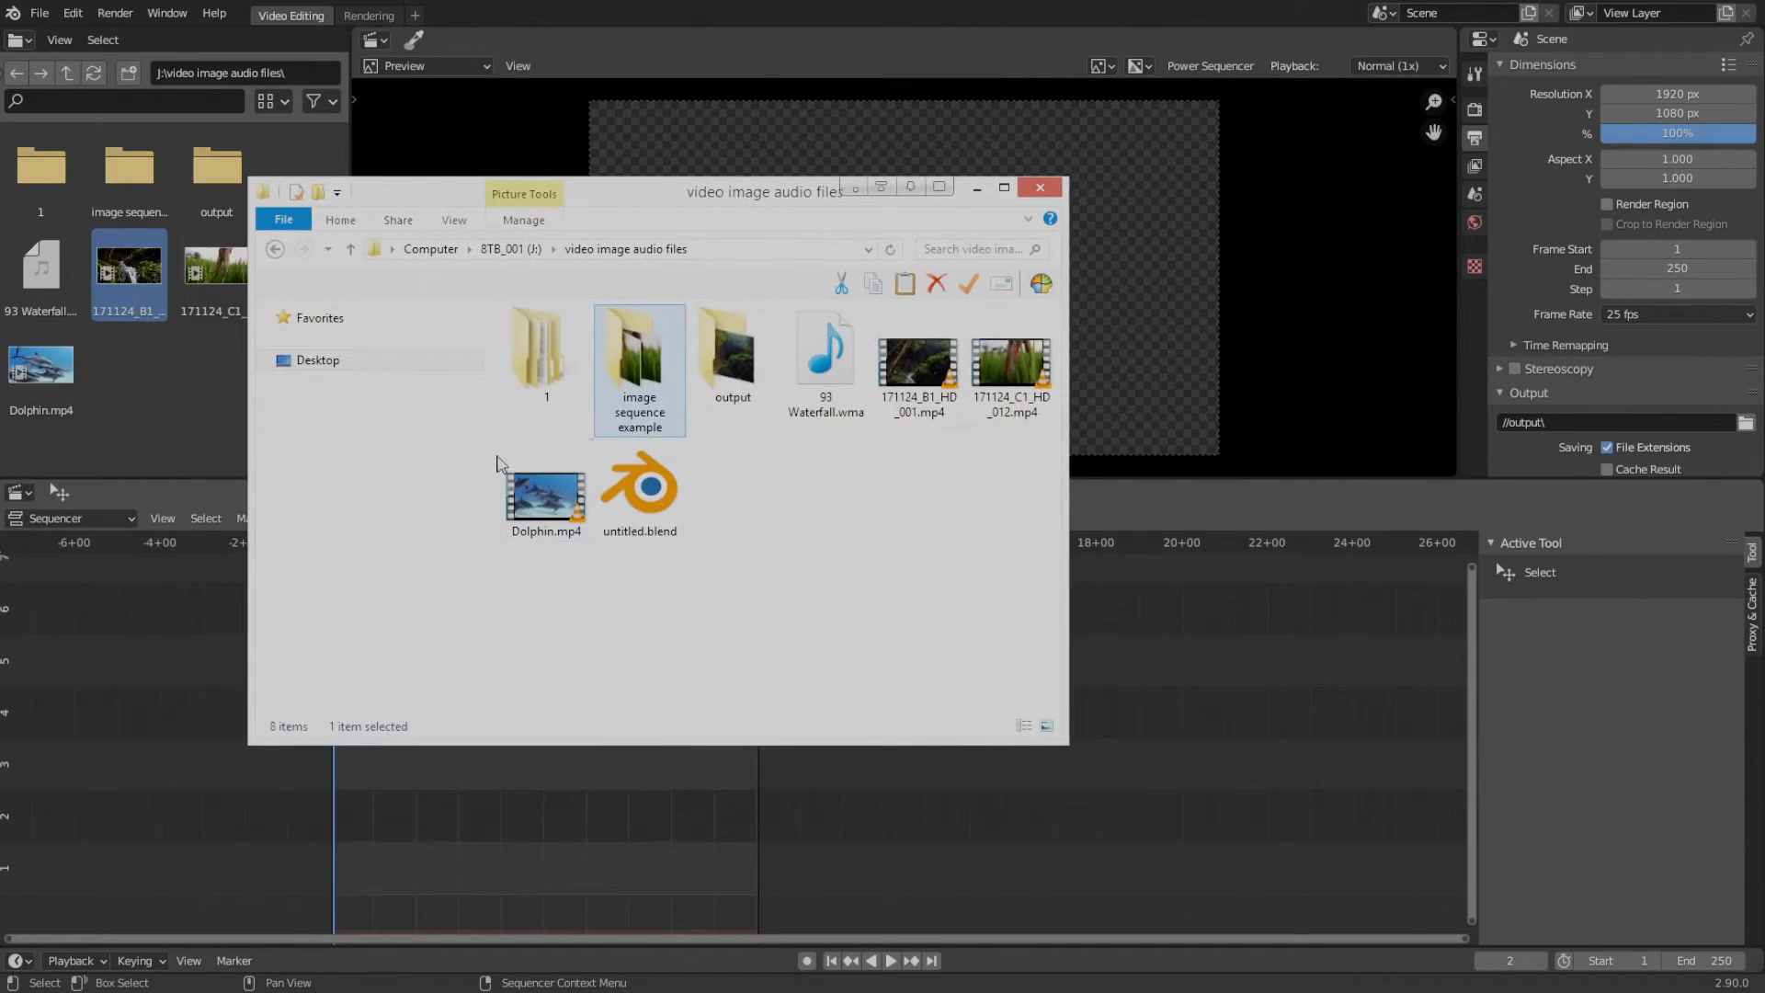
{"action": "left_click_drag", "start_coordinate": [490, 442], "coordinate": [369, 421]}
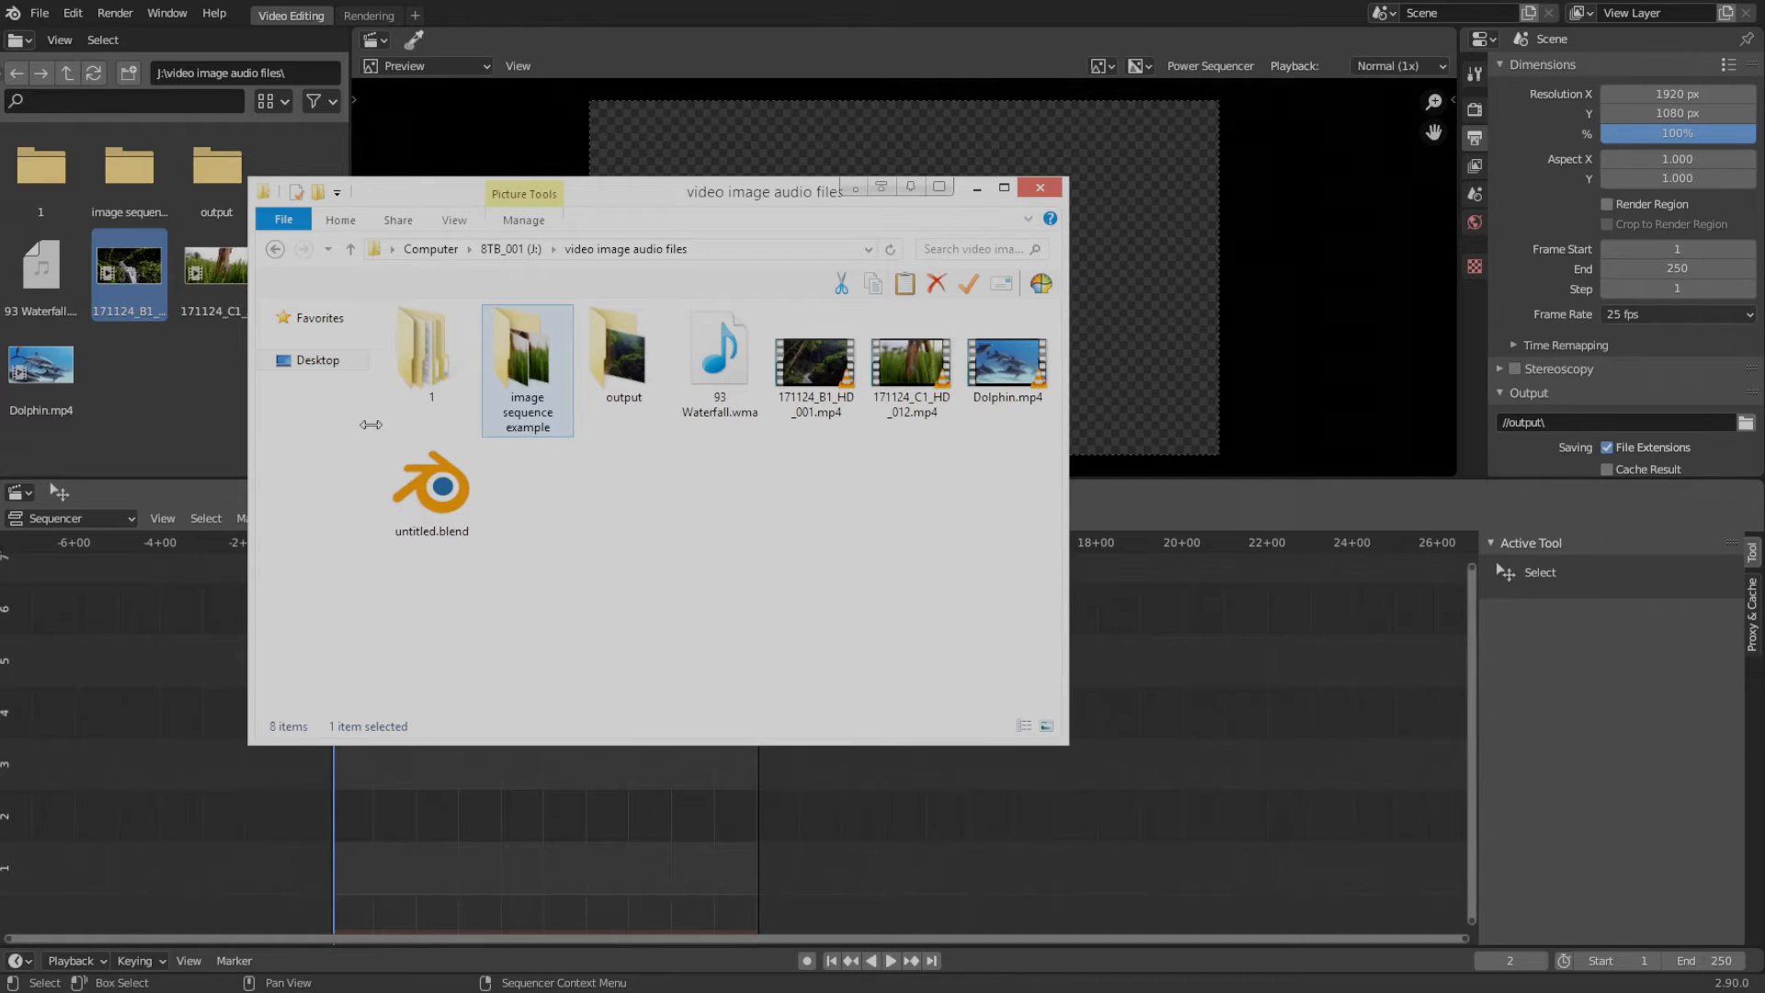
{"action": "left_click_drag", "start_coordinate": [813, 744], "coordinate": [775, 608]}
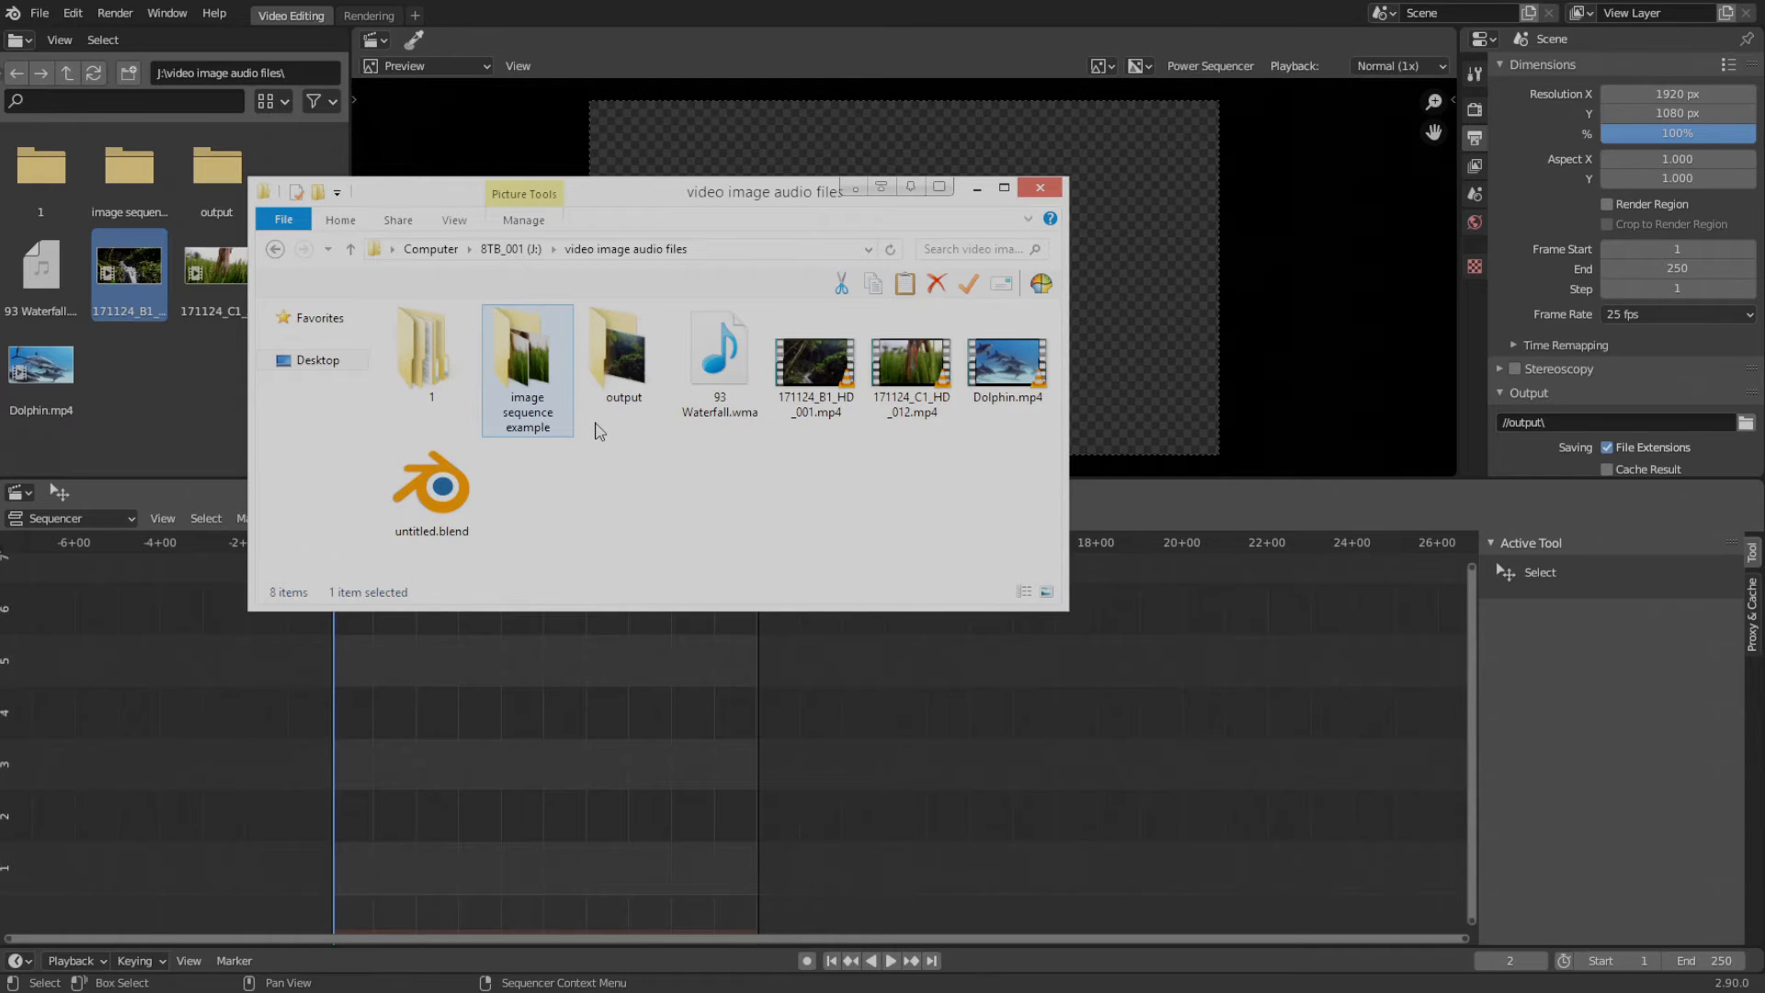
- Add 171124_C1_HD_012.mp4 and 93 Waterfall.wma from the File Explorer folder to the sequencer
{"action": "left_click_drag", "start_coordinate": [917, 373], "coordinate": [692, 652]}
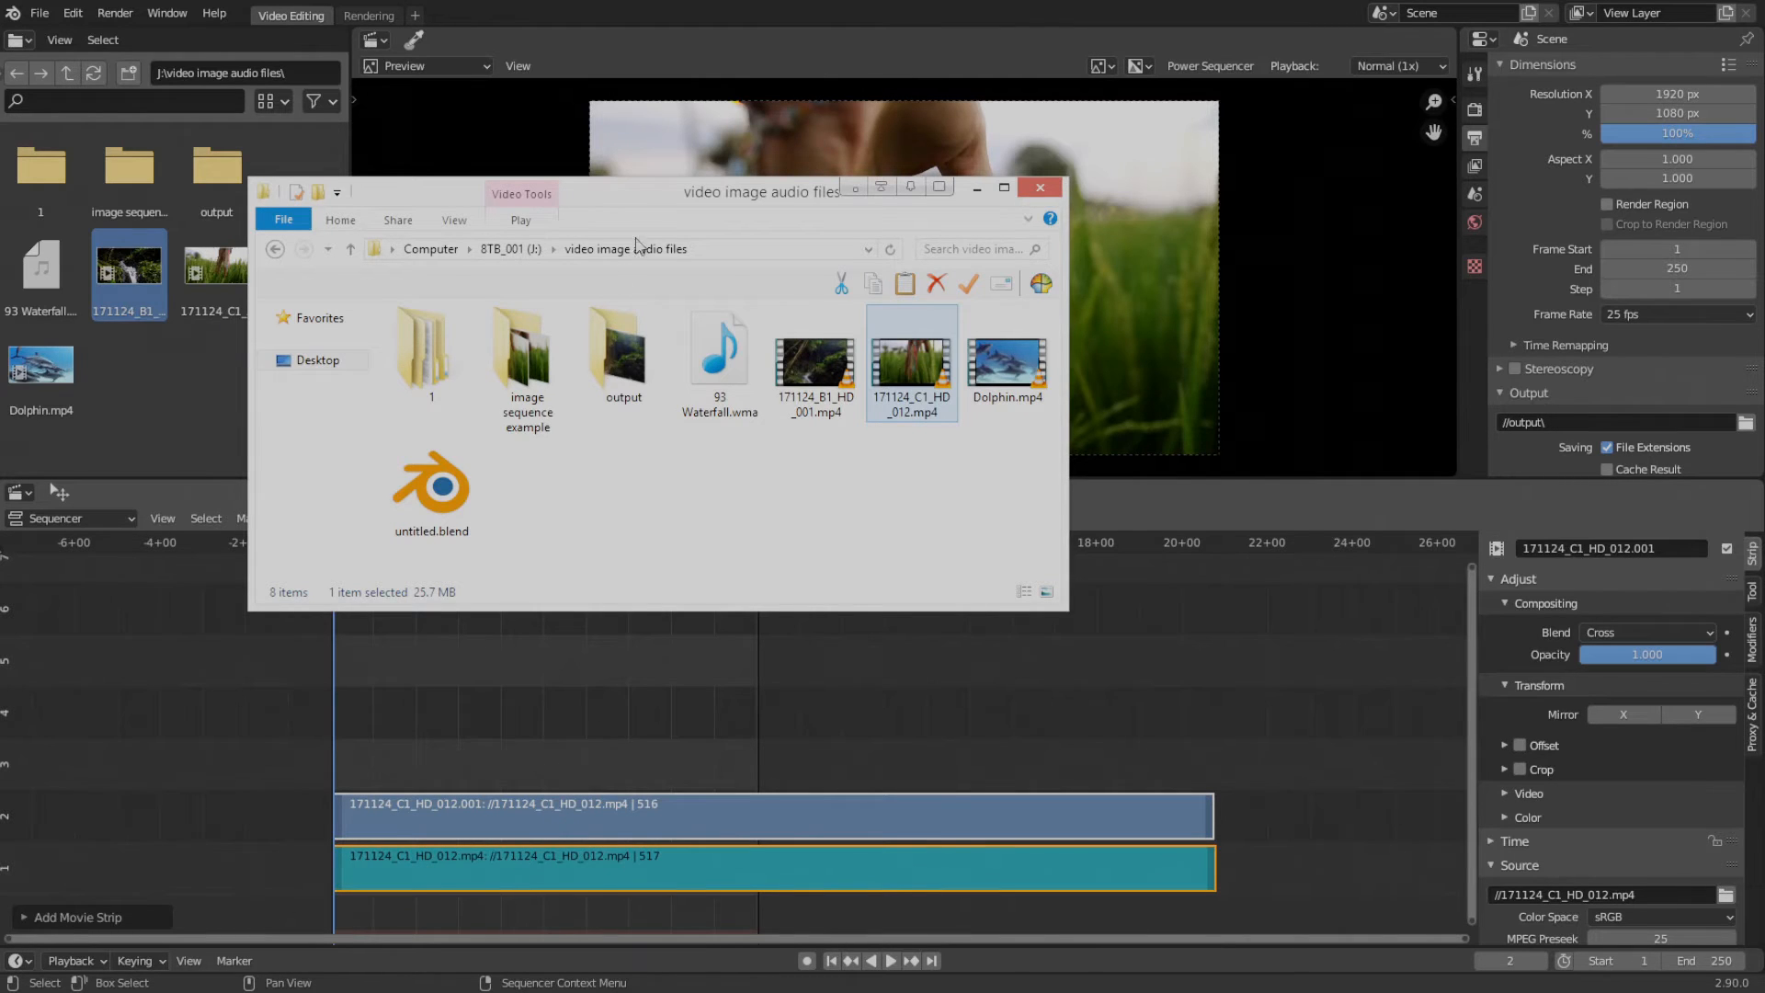
{"action": "left_click_drag", "start_coordinate": [661, 200], "coordinate": [719, 258]}
{"action": "left_click_drag", "start_coordinate": [673, 428], "coordinate": [642, 740]}
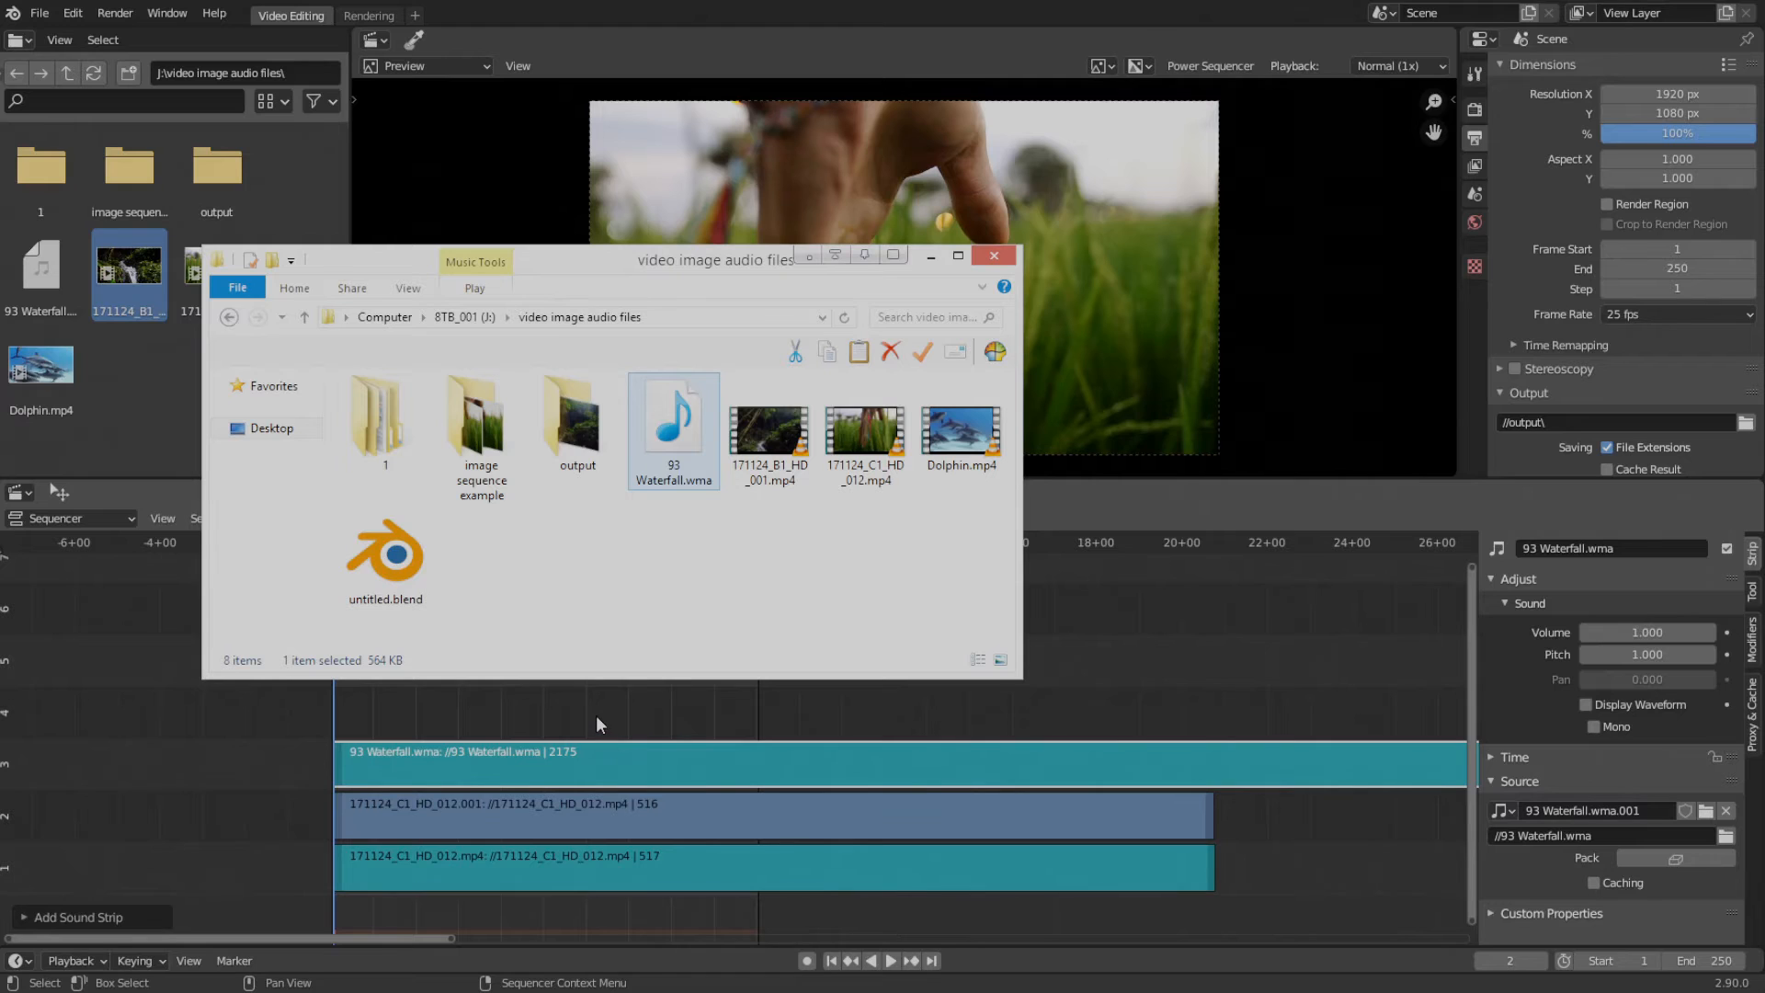
- Delete the 171124_C1_HD_012.mp4 movie and sound strips together with the 93 Waterfall.wma strip
{"action": "left_click", "coordinate": [565, 826]}
{"action": "left_click", "coordinate": [575, 852], "text": "shift"}
{"action": "left_click", "coordinate": [587, 767], "text": "shift"}
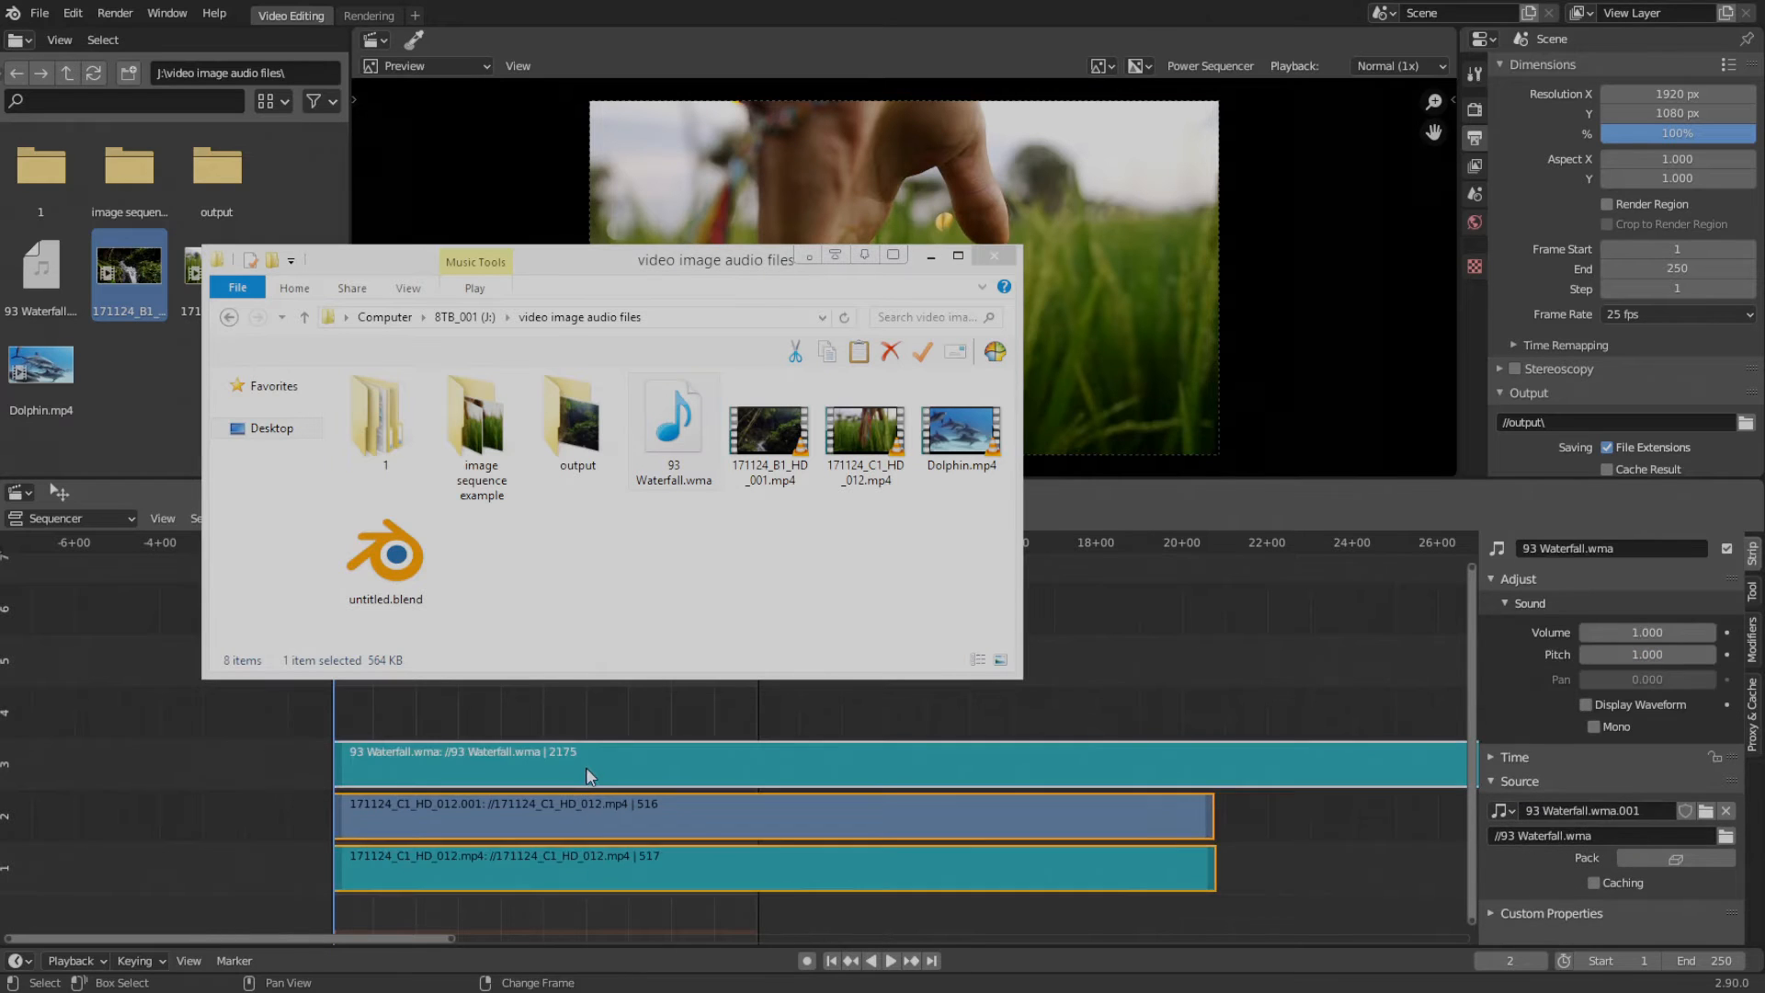
{"action": "key", "text": "Delete"}
- Open the image sequence example folder in File Explorer and add 171124_C1_HD_012_seq_0001.png to the sequencer
{"action": "left_click", "coordinate": [473, 425]}
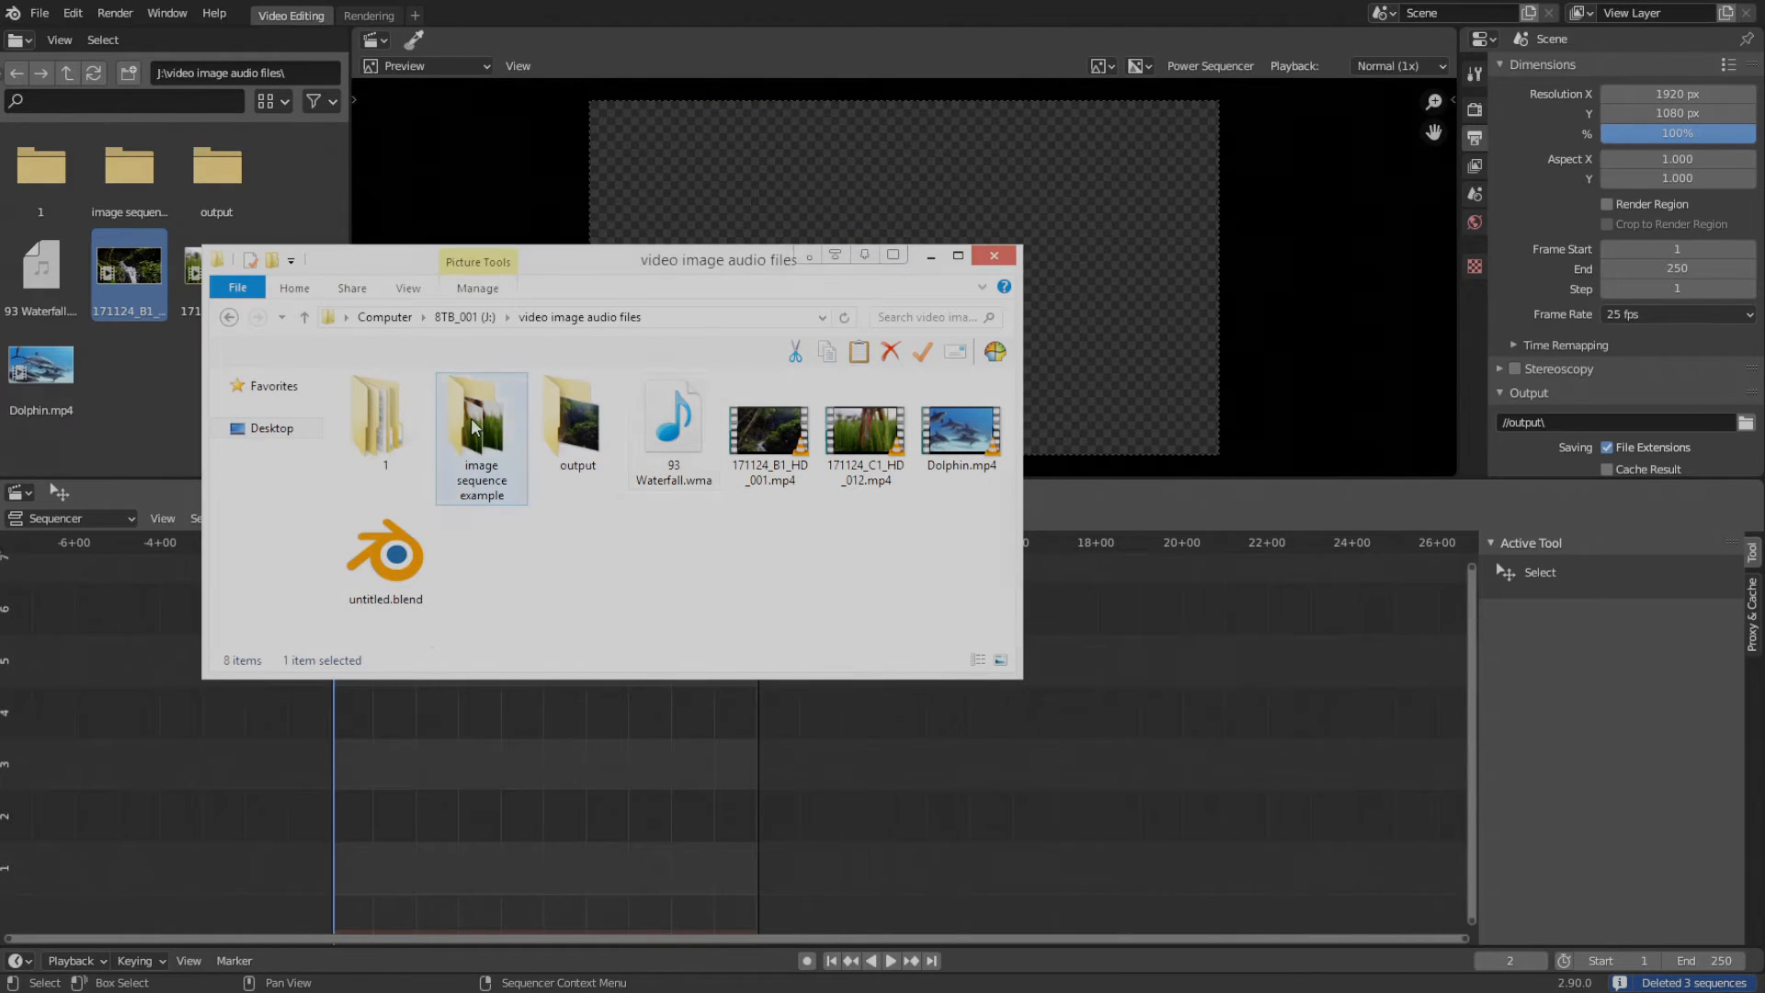
{"action": "double_click", "coordinate": [474, 424]}
{"action": "left_click", "coordinate": [396, 417]}
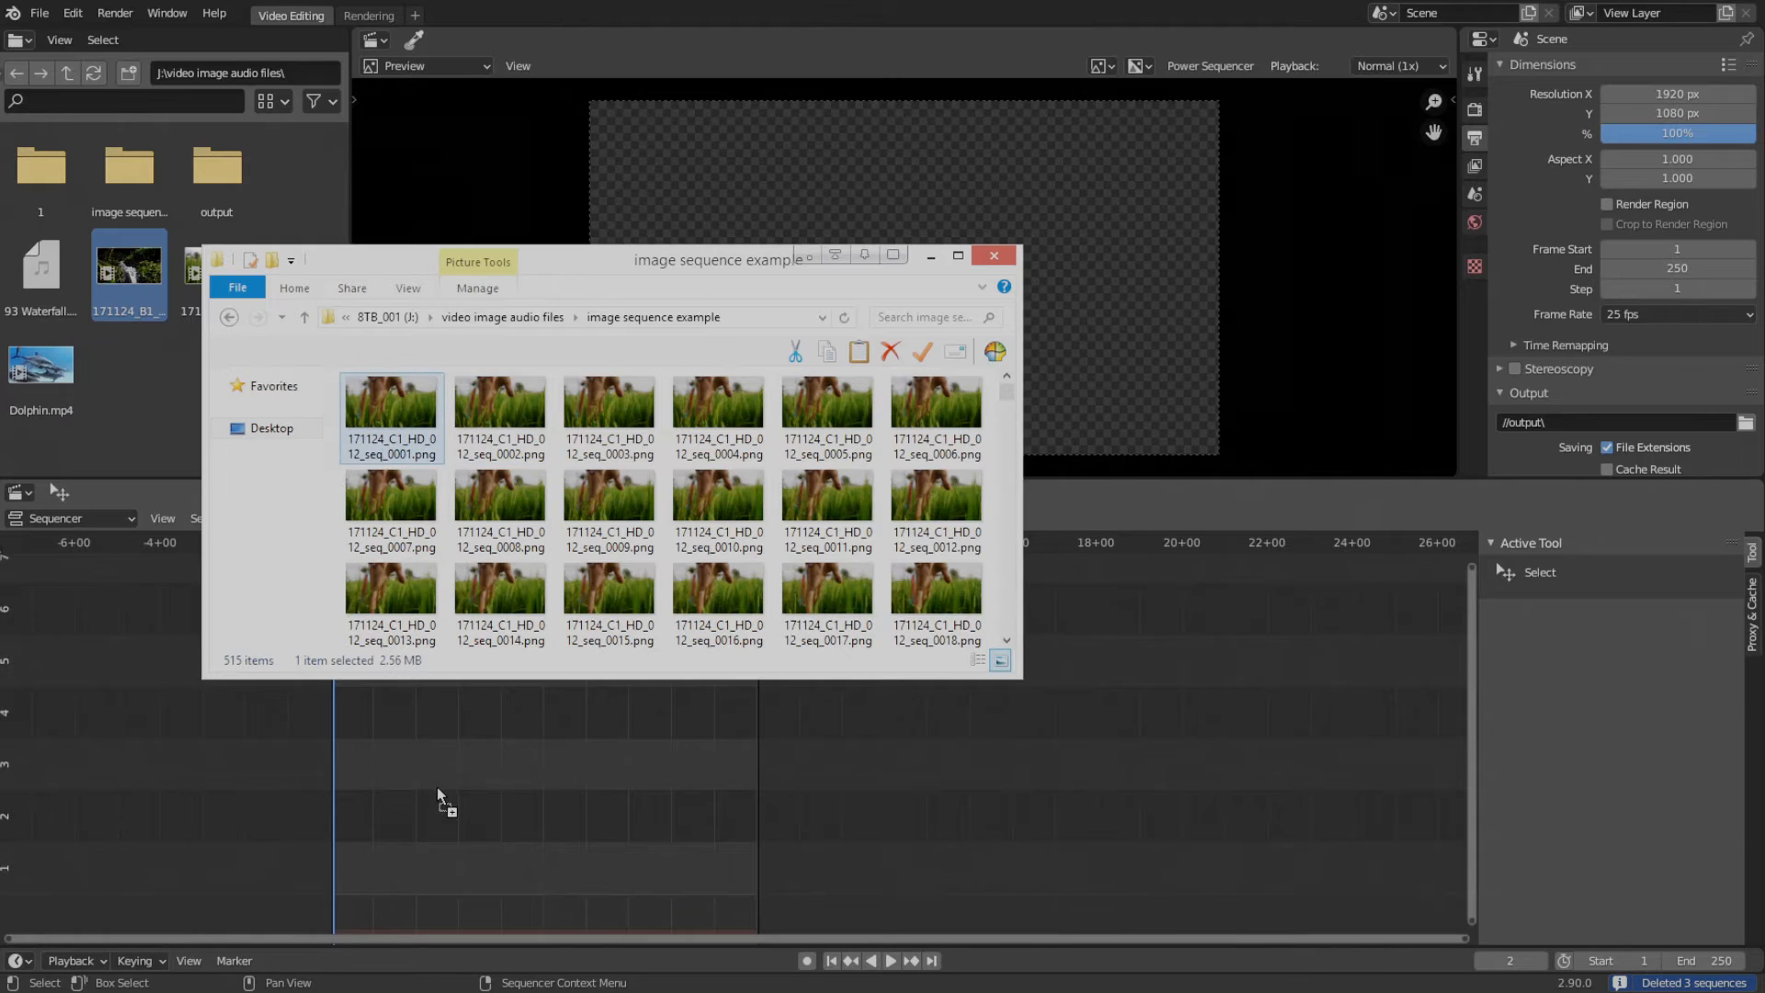
{"action": "left_click_drag", "start_coordinate": [437, 789], "coordinate": [437, 808]}
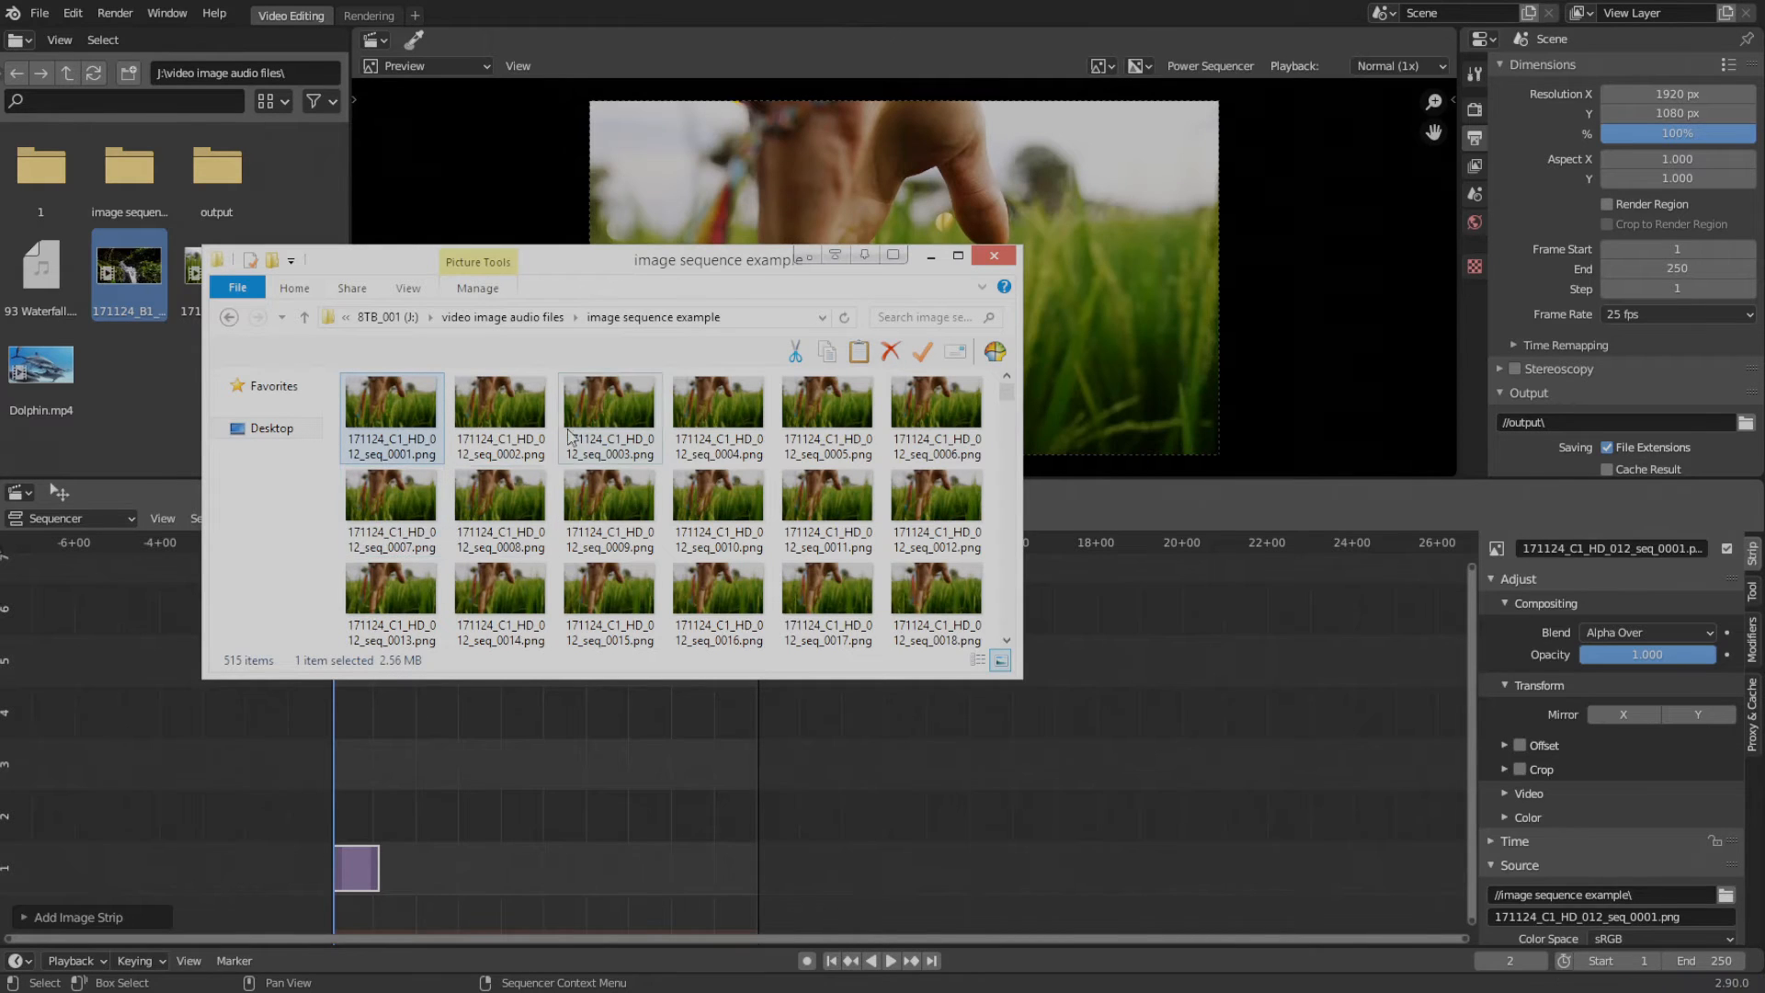
- Delete the single-image strip from channel 1 of the sequencer
{"action": "left_click", "coordinate": [499, 415]}
{"action": "left_click", "coordinate": [685, 496]}
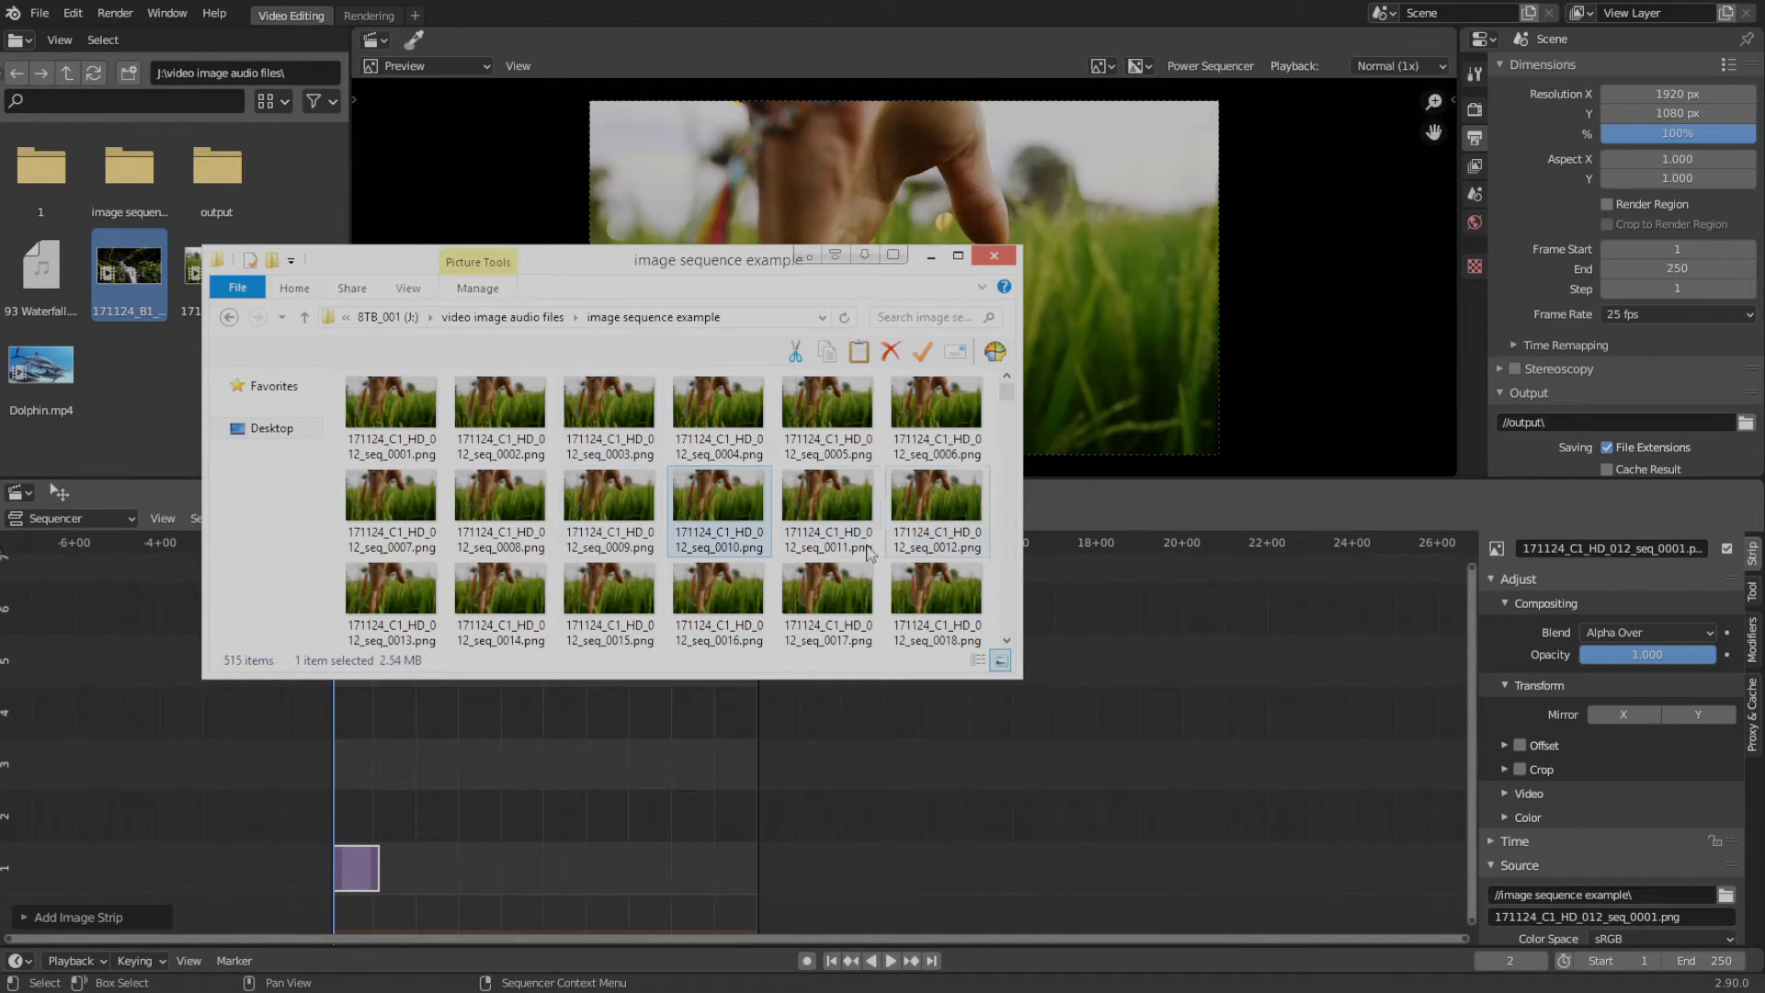
{"action": "left_click", "coordinate": [350, 864]}
{"action": "key", "text": "Delete"}
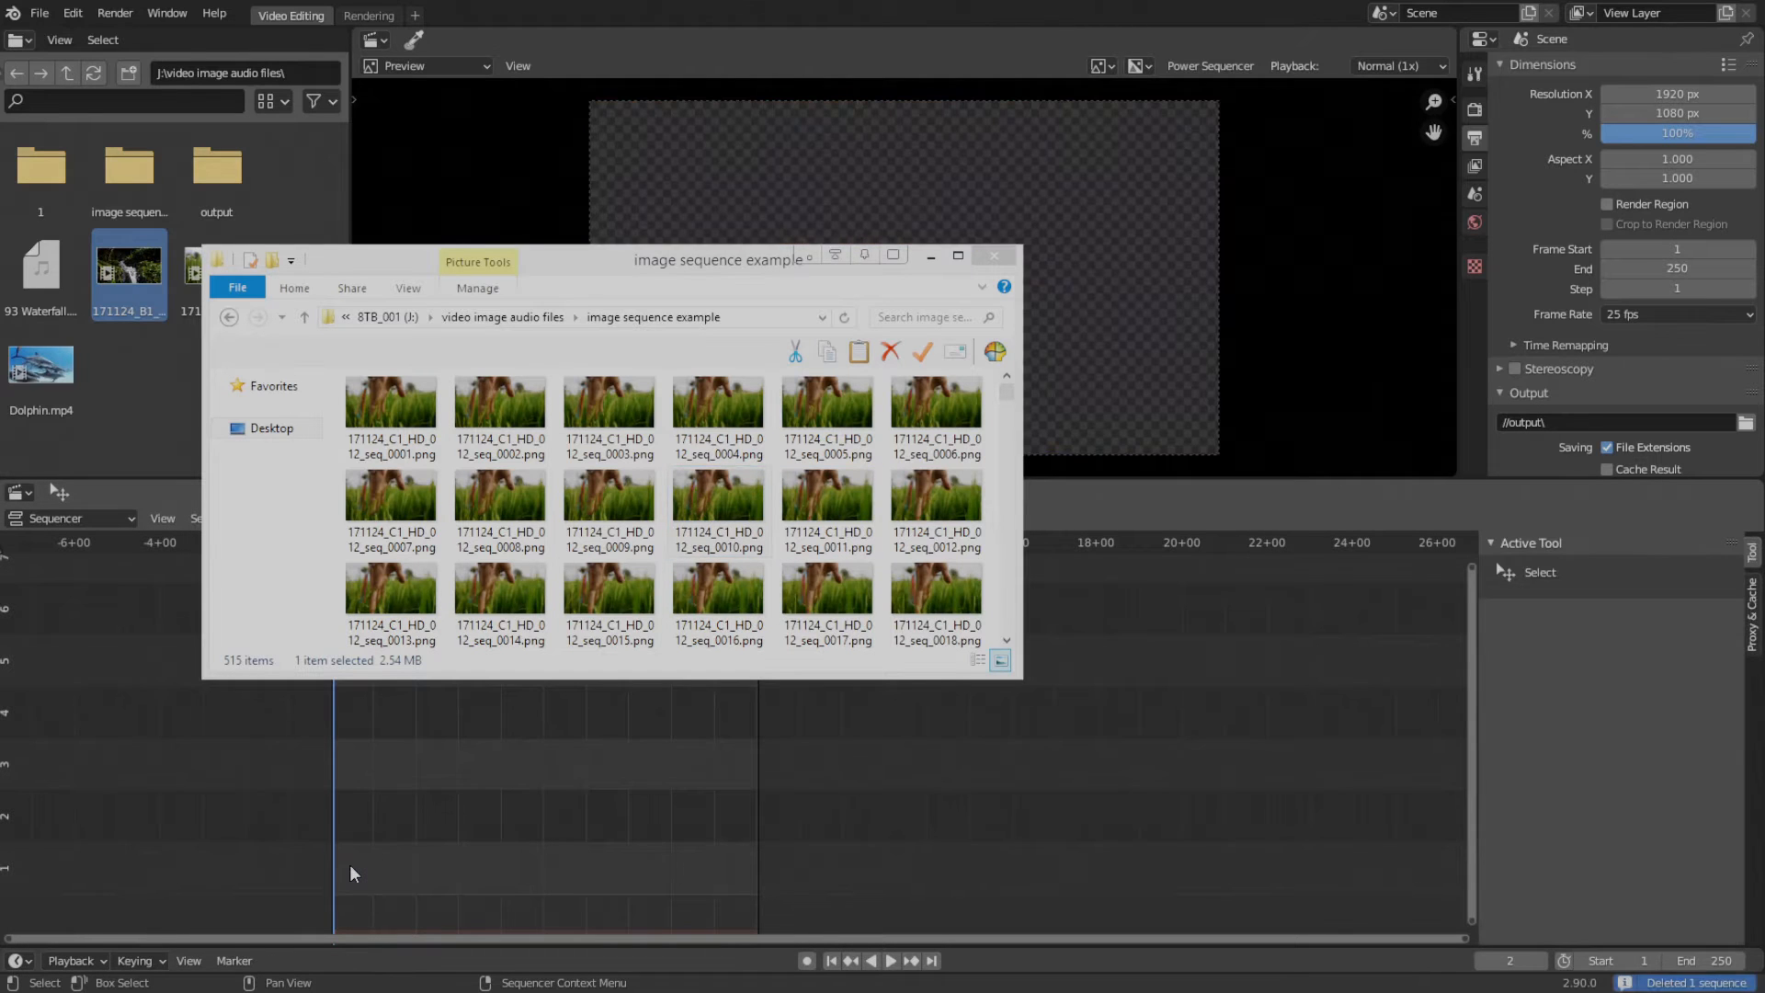
- Try to add all images of the image sequence example folder from File Explorer to the sequencer at once
{"action": "left_click", "coordinate": [418, 408]}
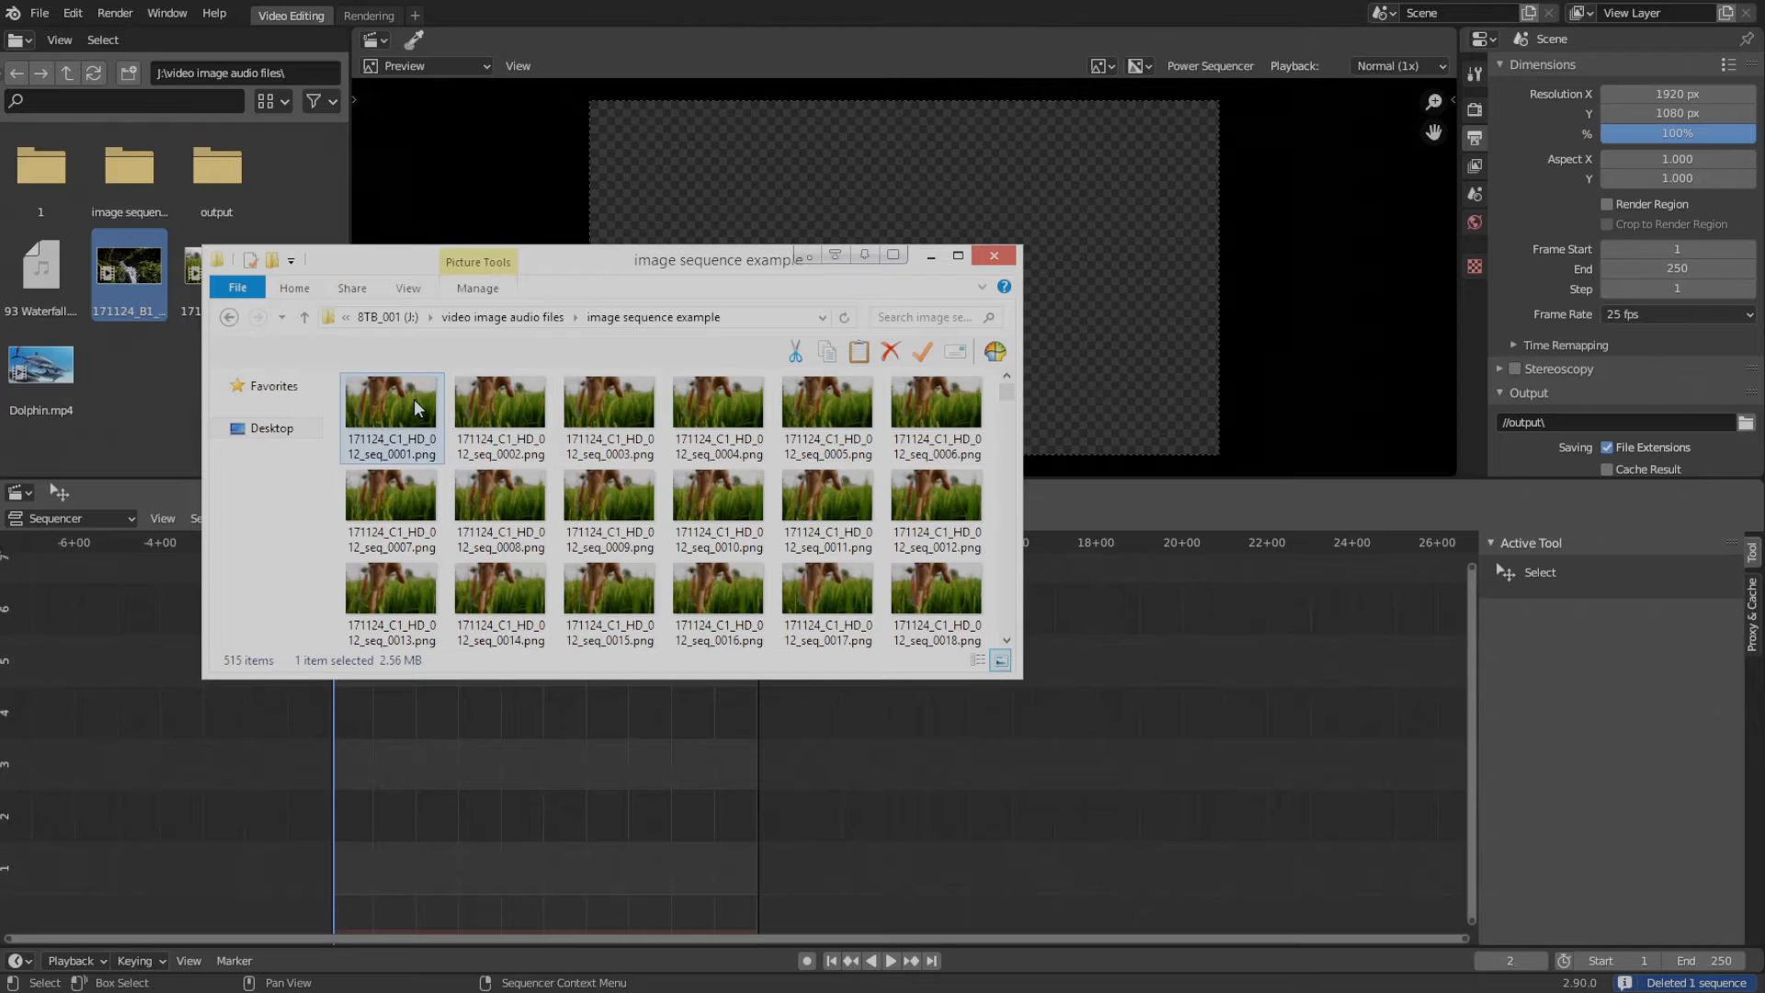
{"action": "key", "text": "ctrl+a"}
{"action": "left_click_drag", "start_coordinate": [414, 399], "coordinate": [438, 774]}
{"action": "left_click", "coordinate": [345, 760]}
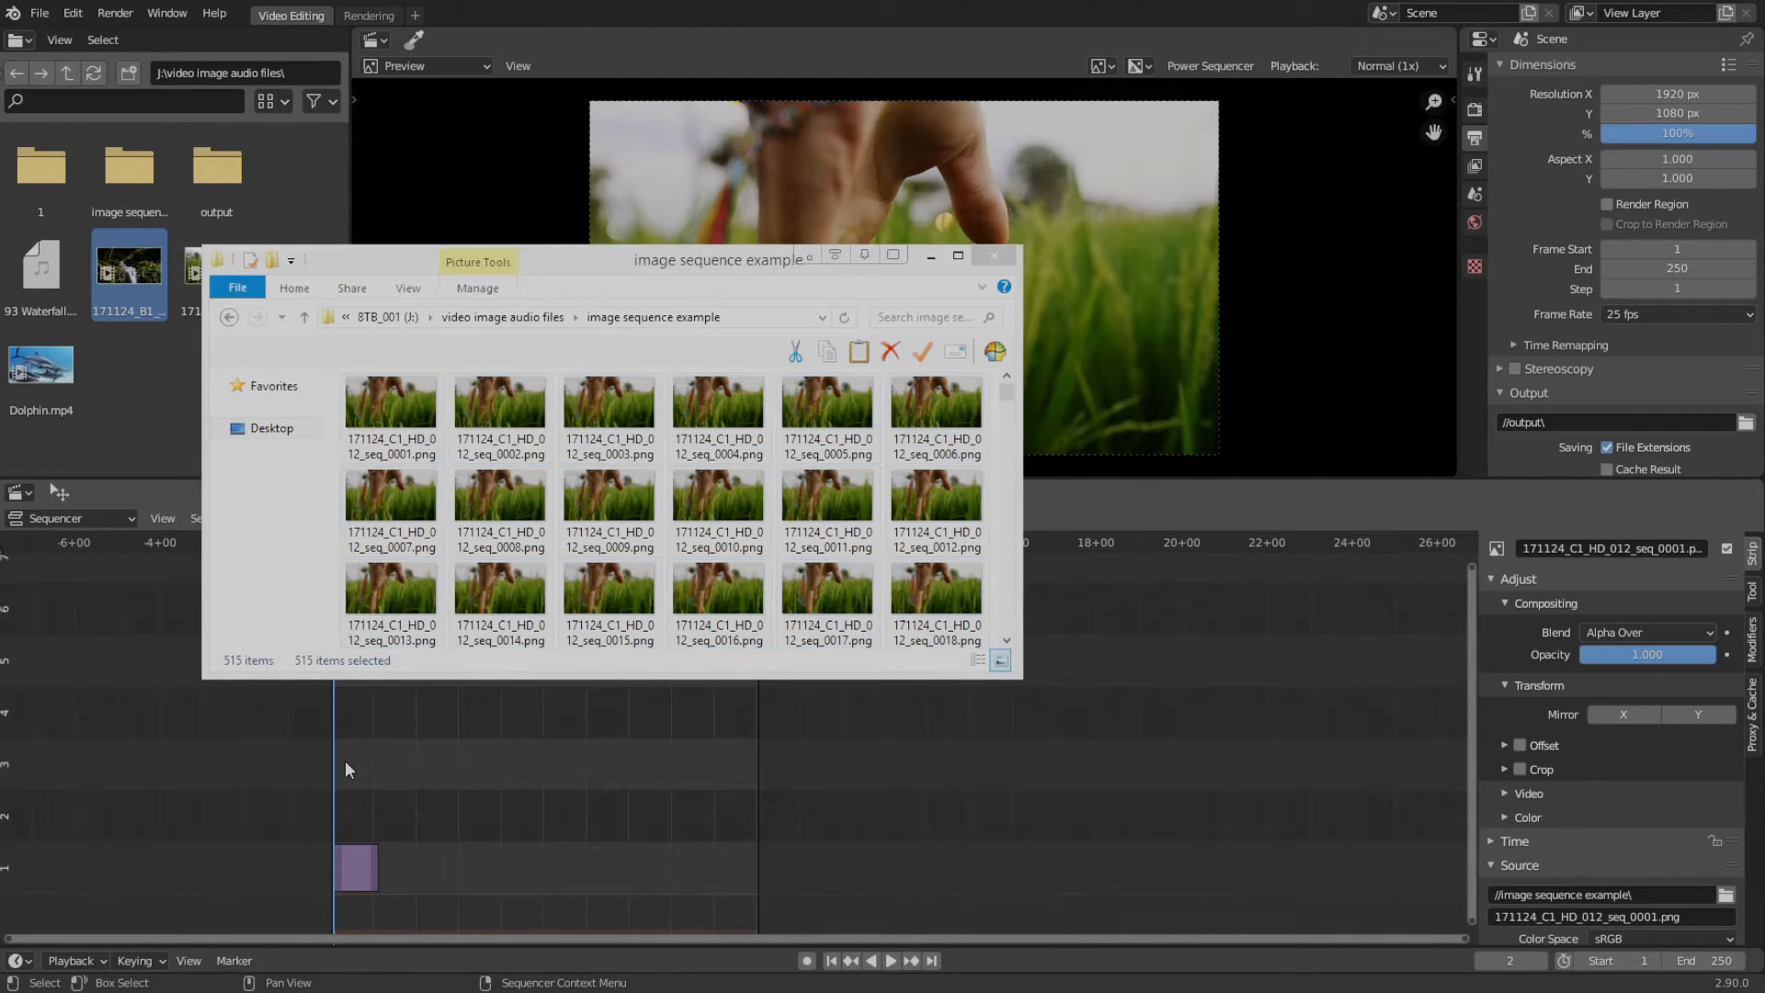
- Scrub the playhead to 0+12 over the image strip with the folder window moved aside, and delete the strip
{"action": "left_click_drag", "start_coordinate": [503, 279], "coordinate": [0, 262]}
{"action": "mouse_move", "coordinate": [329, 544]}
{"action": "left_mouse_down"}
{"action": "mouse_move", "coordinate": [382, 544]}
{"action": "mouse_move", "coordinate": [351, 548]}
{"action": "left_mouse_up"}
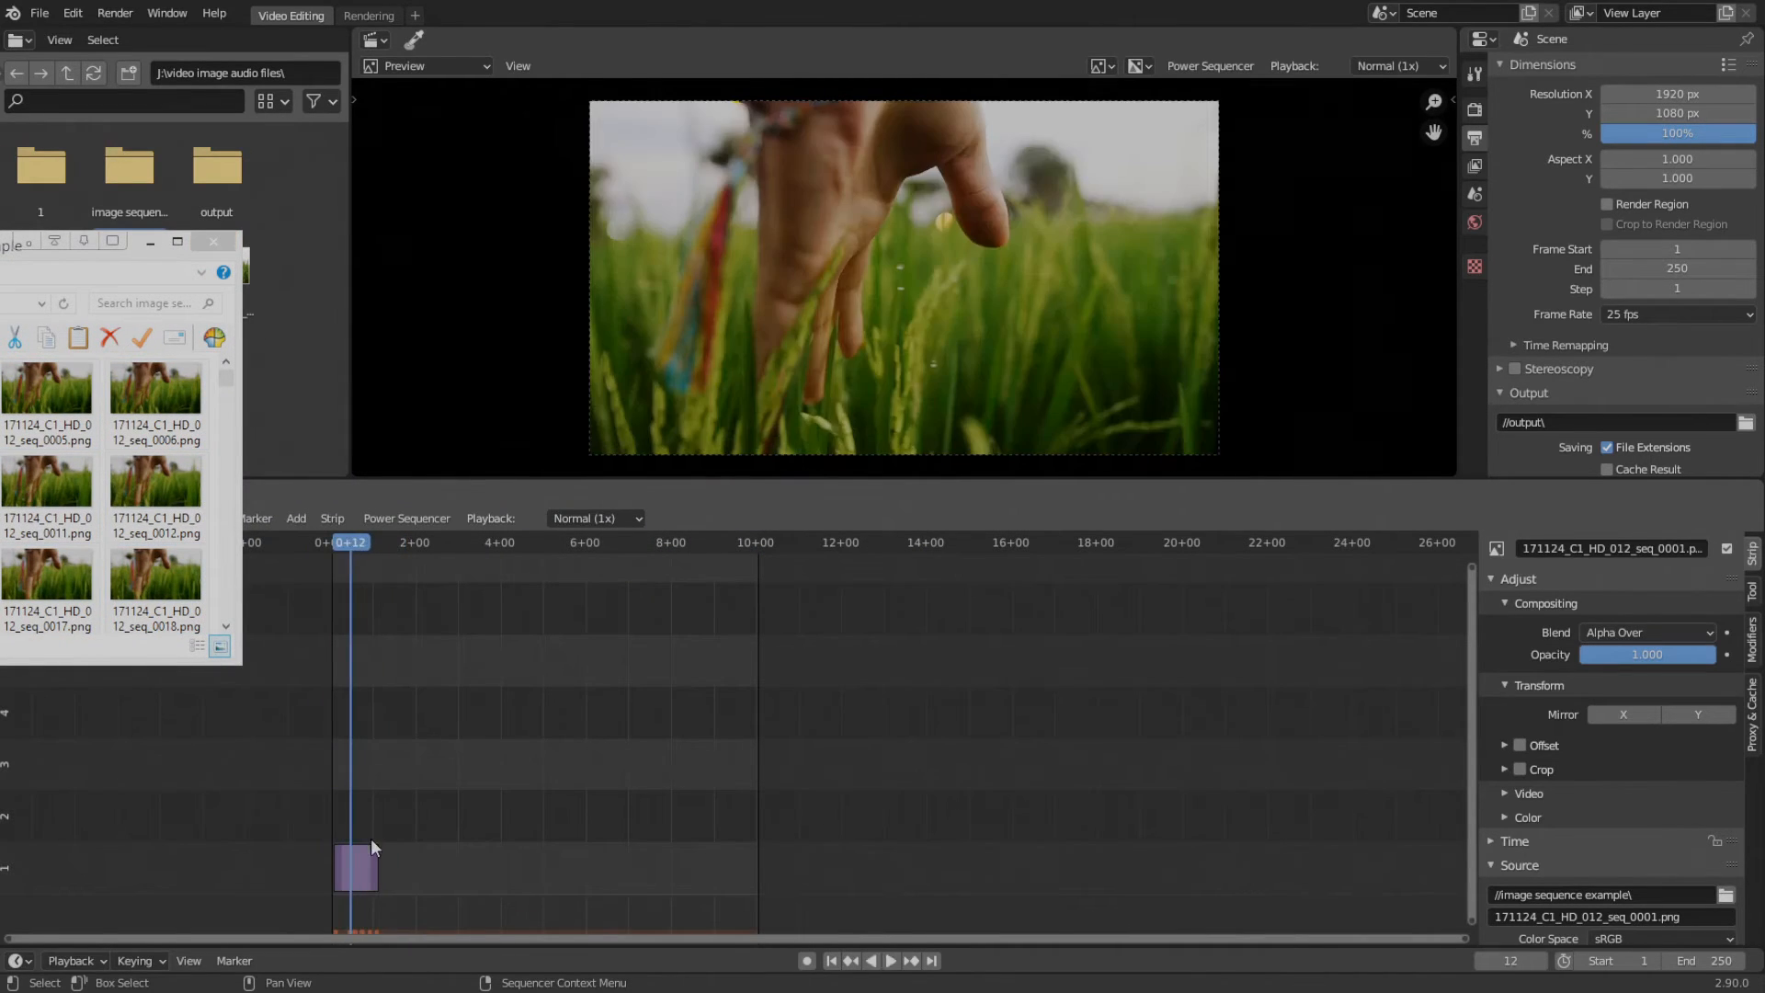
{"action": "left_click", "coordinate": [368, 866]}
{"action": "key", "text": "Delete"}
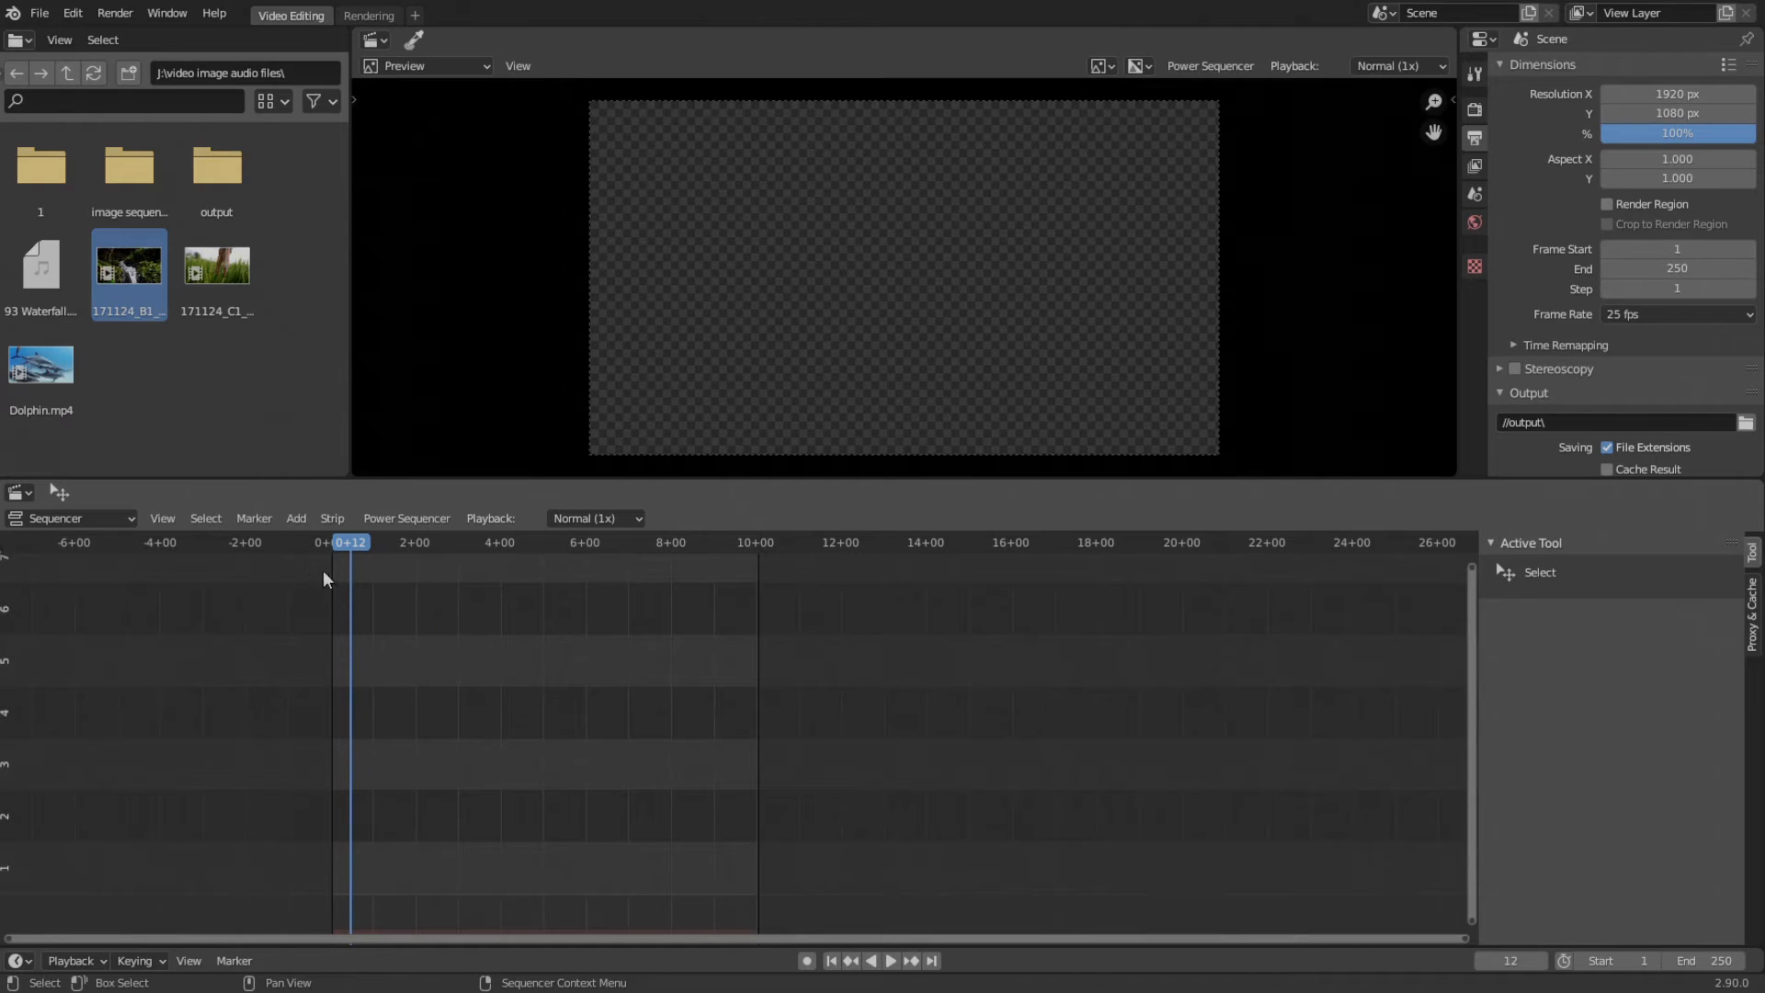
- Start adding an Image/Sequence strip and toggle the import options off and back on in the file view
{"action": "left_click", "coordinate": [292, 521]}
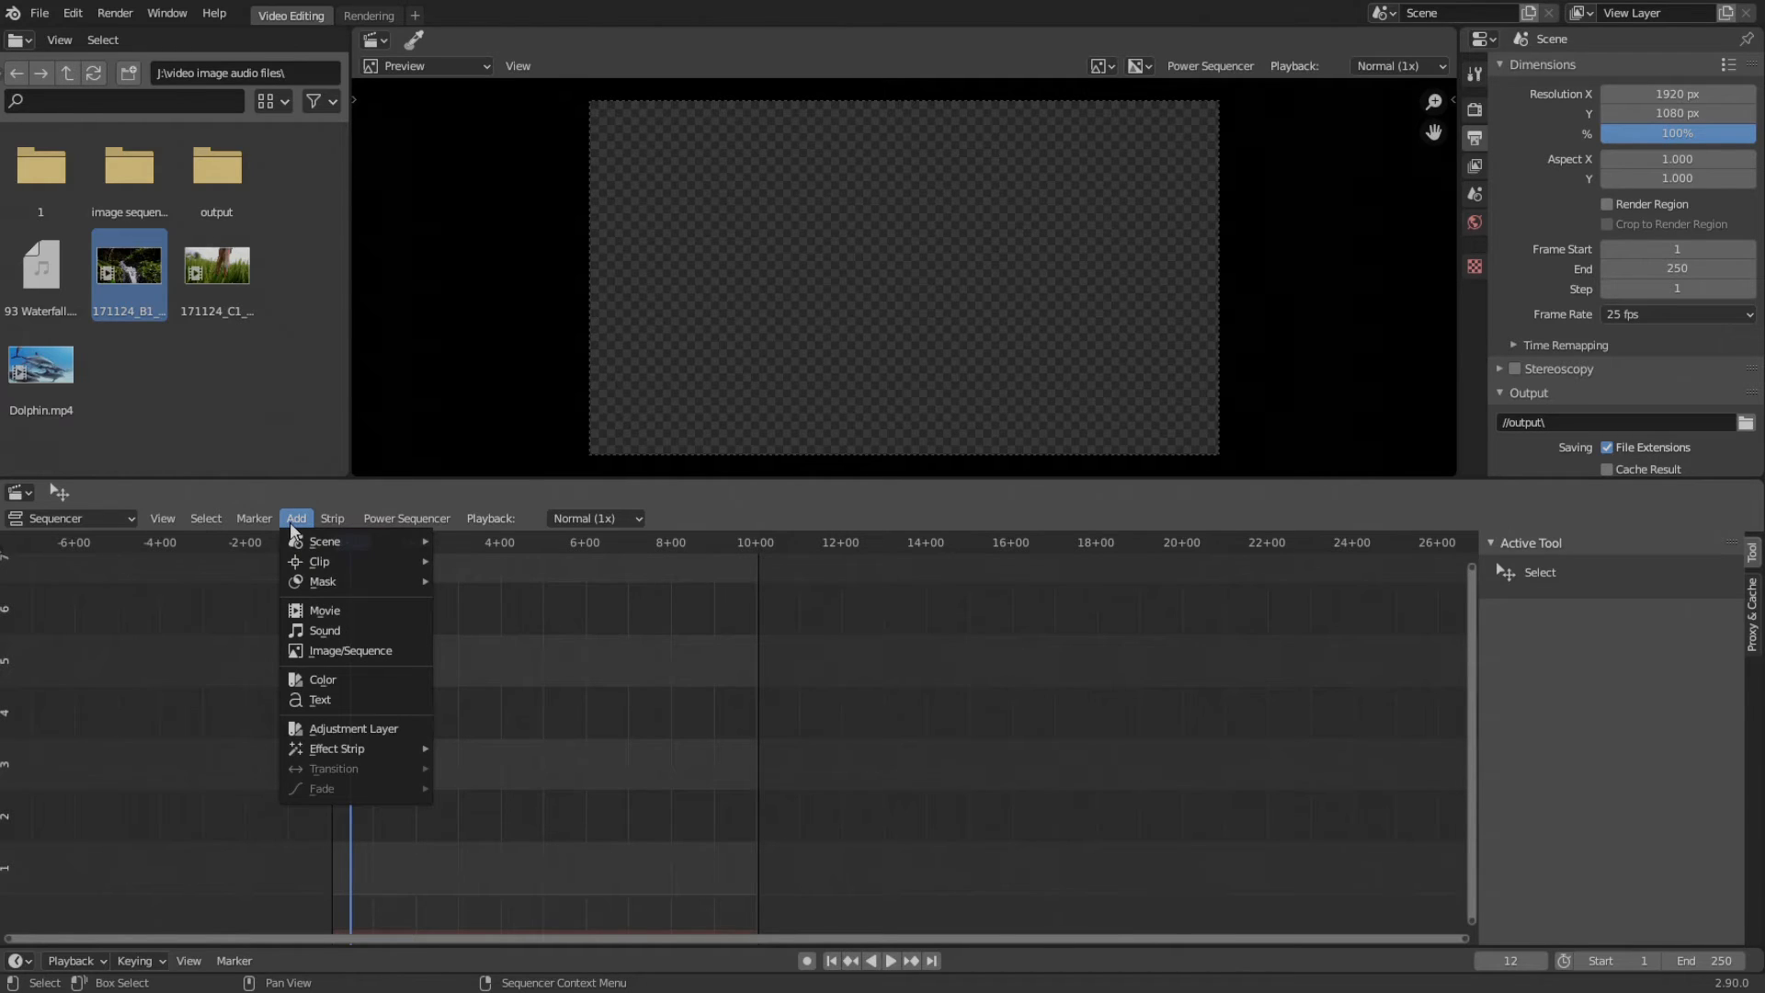
{"action": "left_click", "coordinate": [383, 652]}
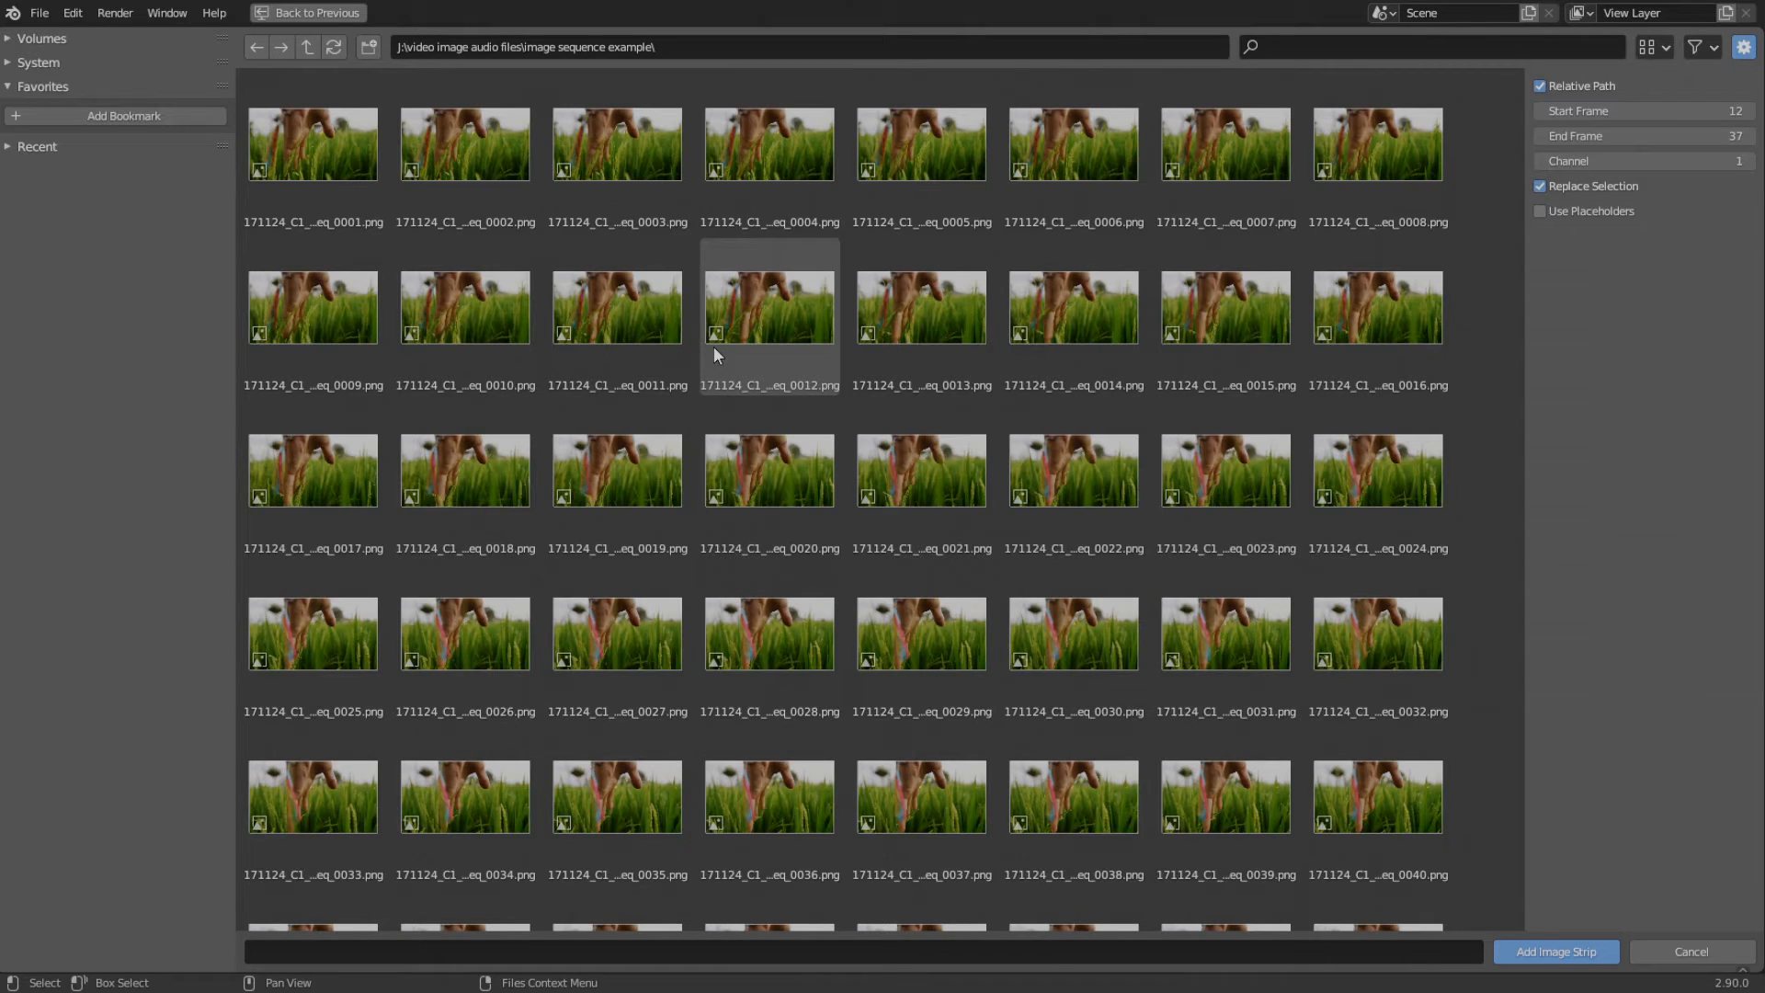
{"action": "left_click", "coordinate": [1744, 48]}
{"action": "left_click", "coordinate": [1744, 47]}
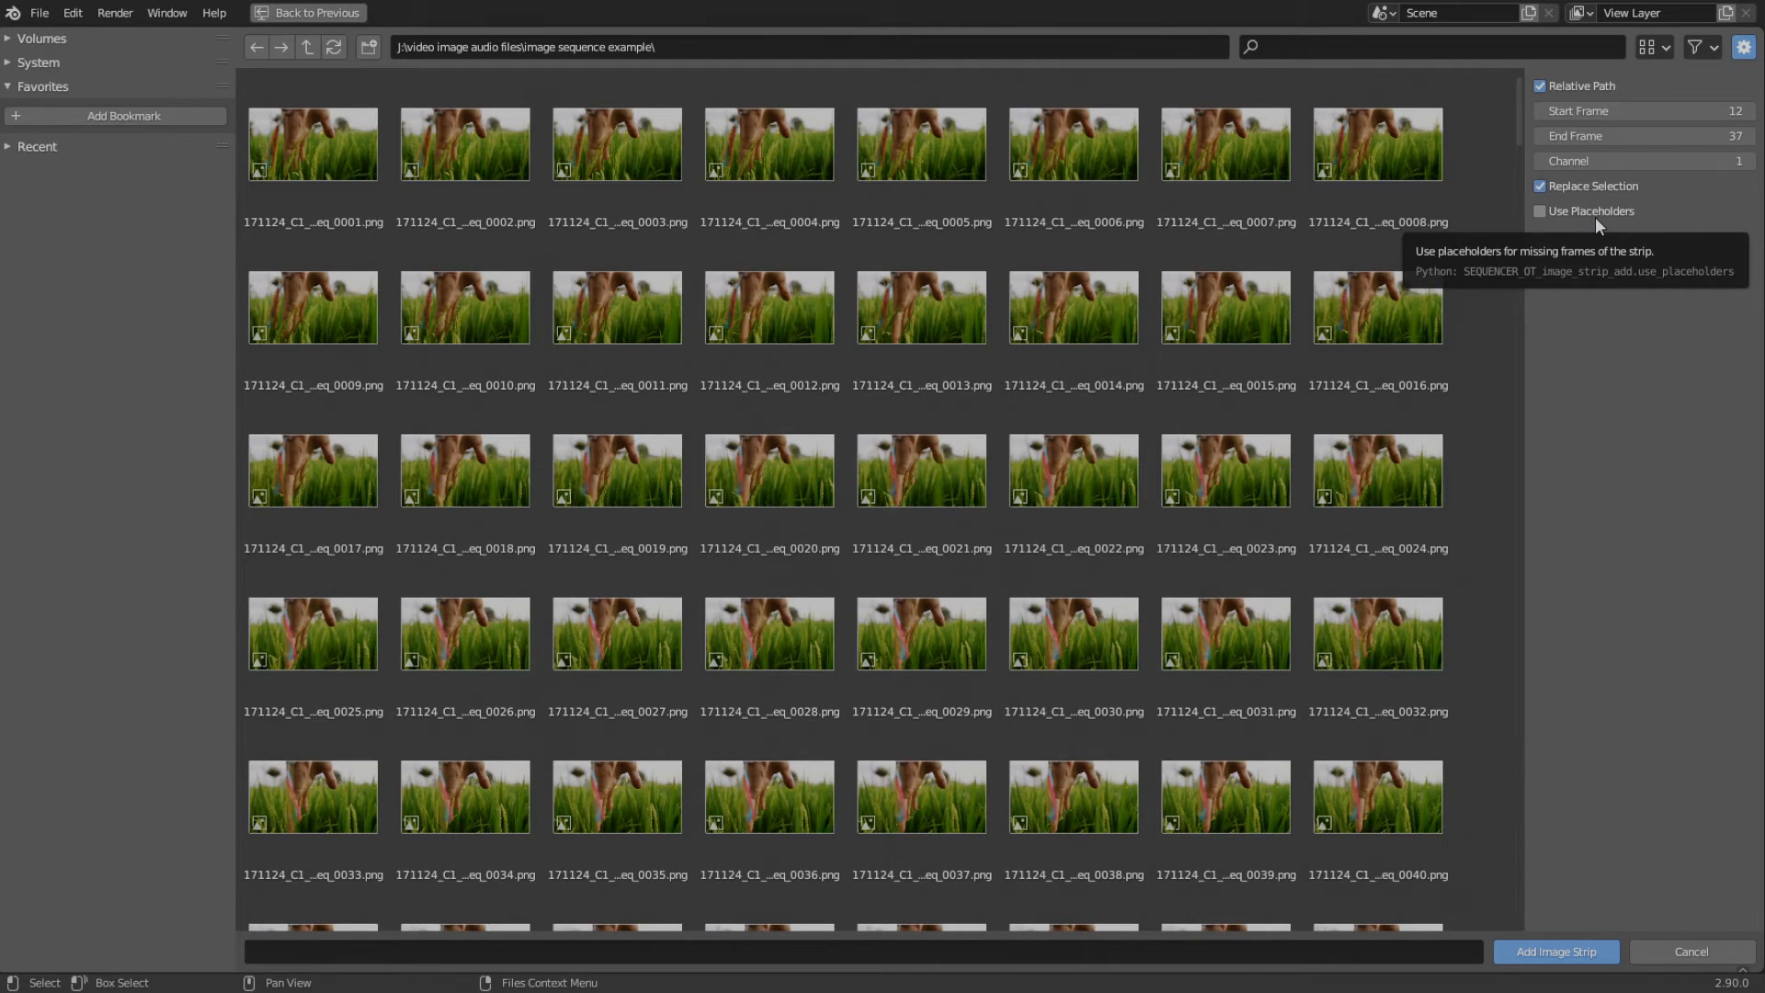
- Add all images of the image sequence example folder as one strip and scrub the playhead through it to 4+09
{"action": "left_click", "coordinate": [746, 333]}
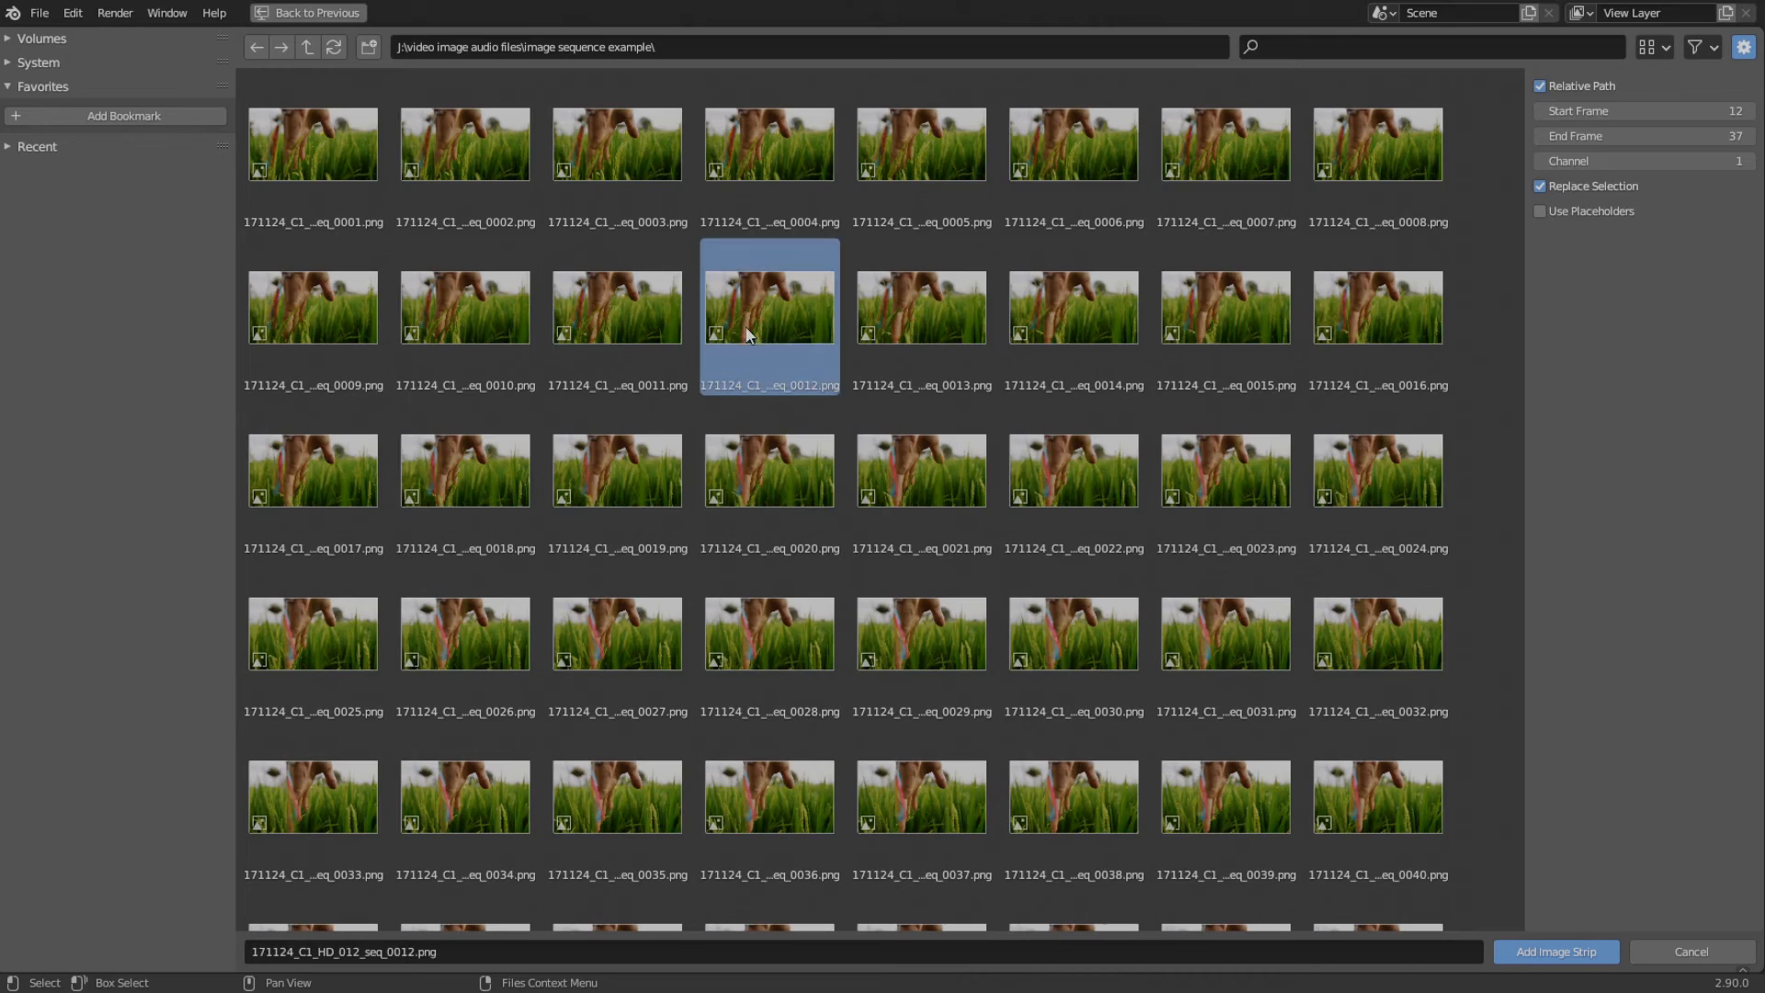
{"action": "left_click", "coordinate": [767, 182]}
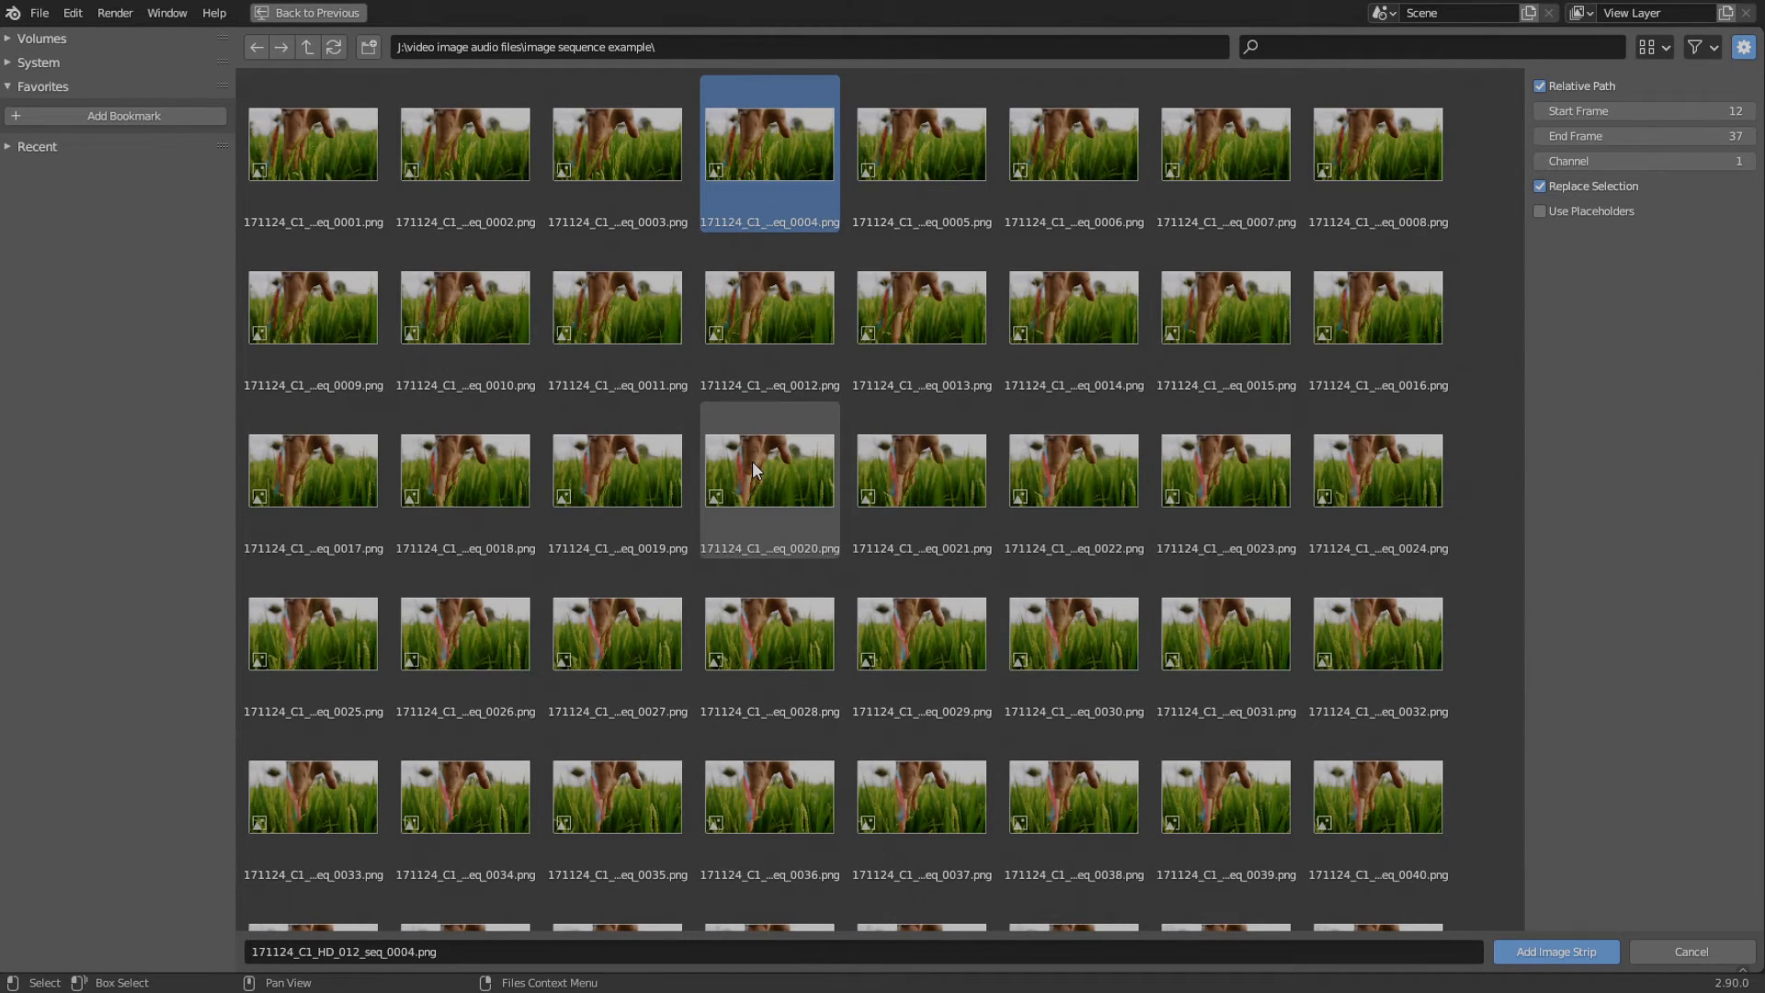
{"action": "key", "text": "a"}
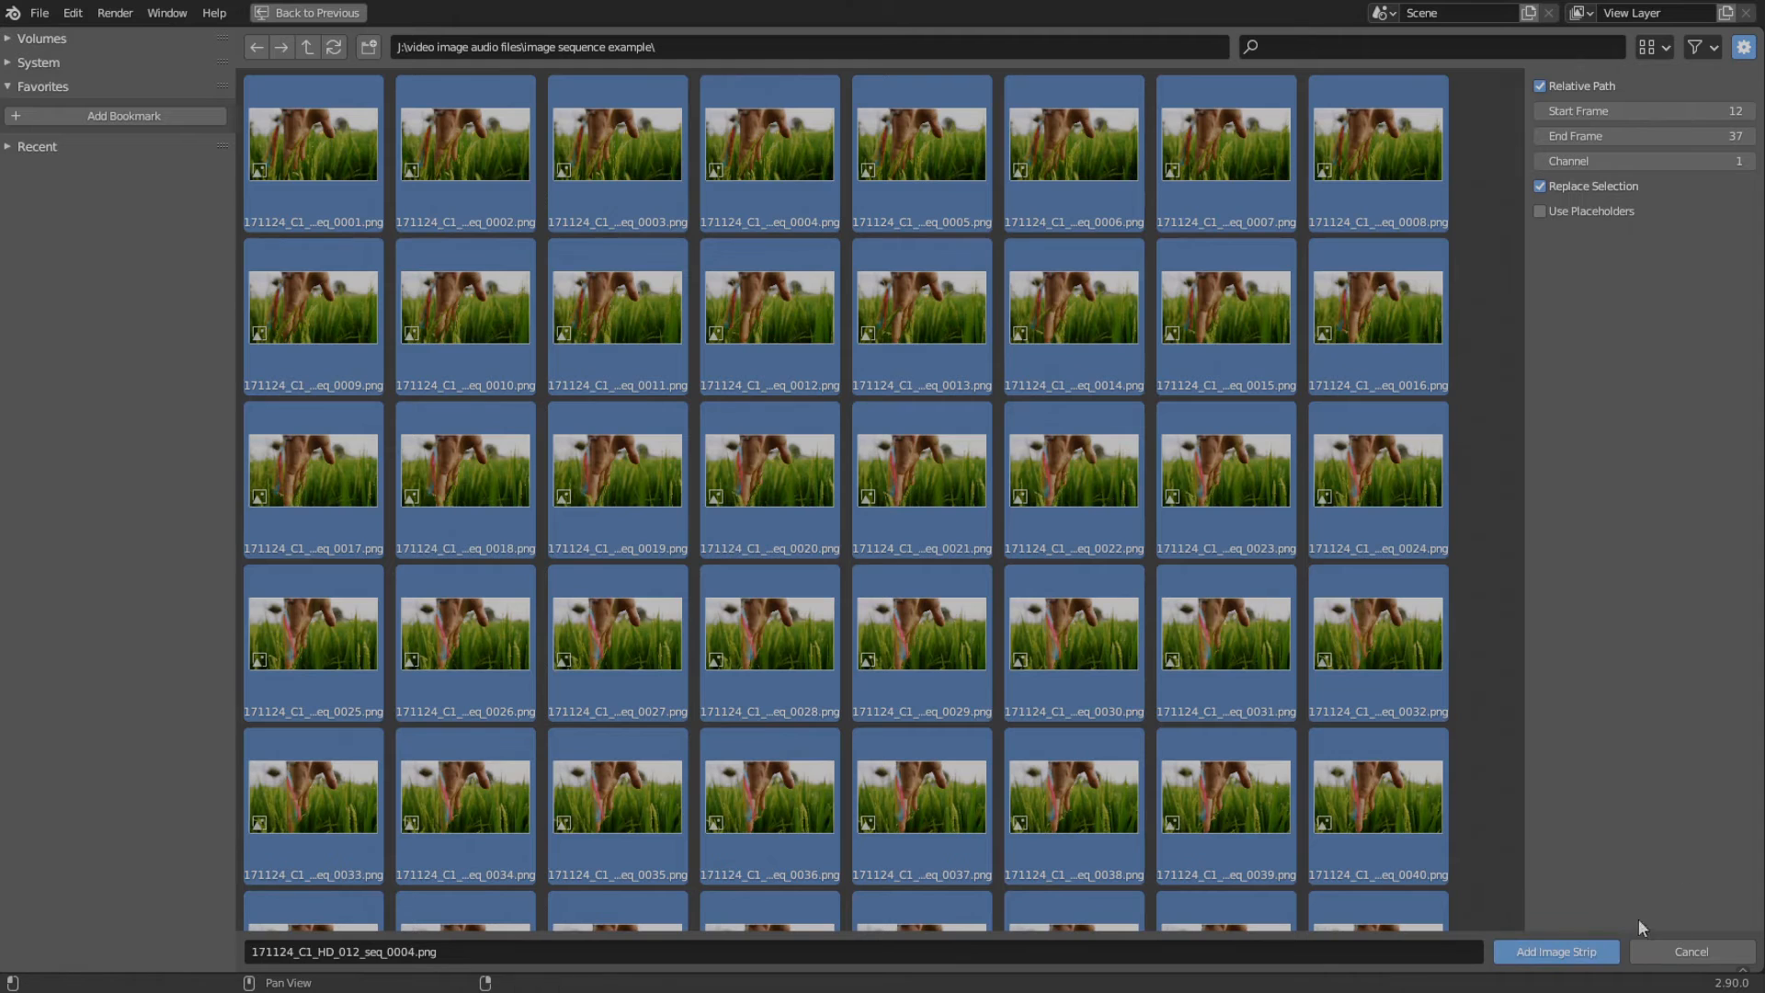
{"action": "left_click", "coordinate": [1599, 952]}
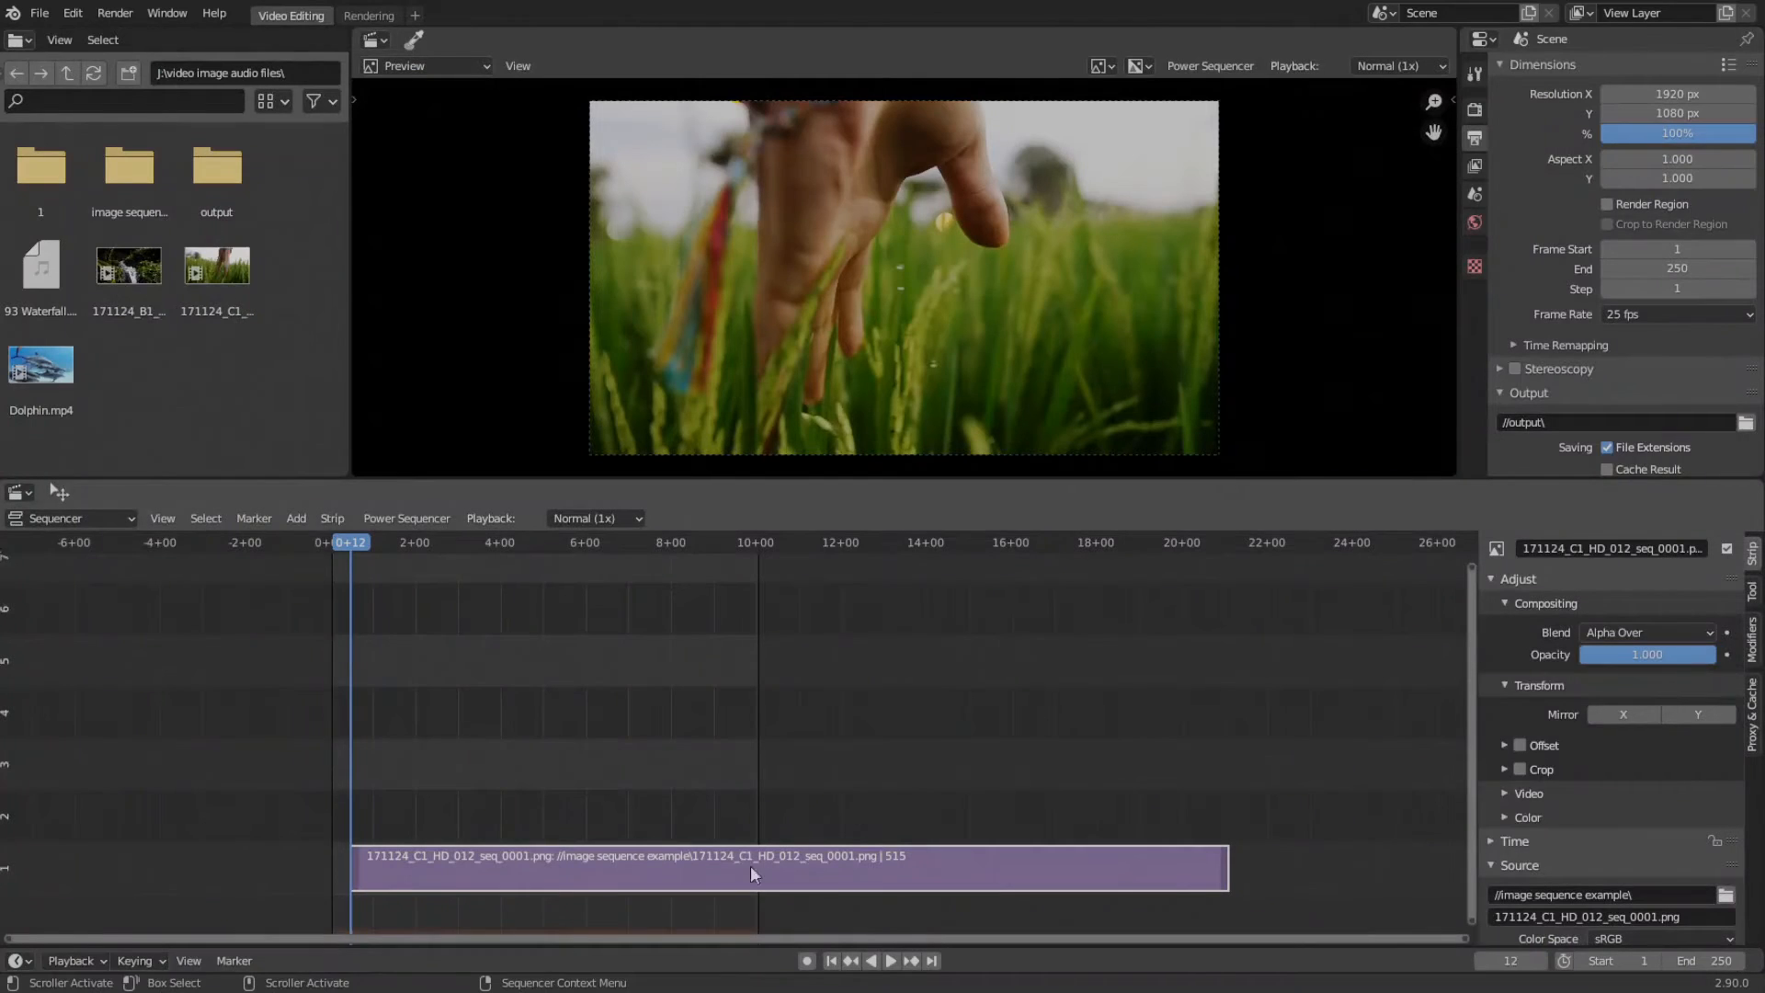
{"action": "left_click_drag", "start_coordinate": [356, 542], "coordinate": [516, 588]}
{"action": "middle_click_drag", "start_coordinate": [961, 843], "coordinate": [867, 729]}
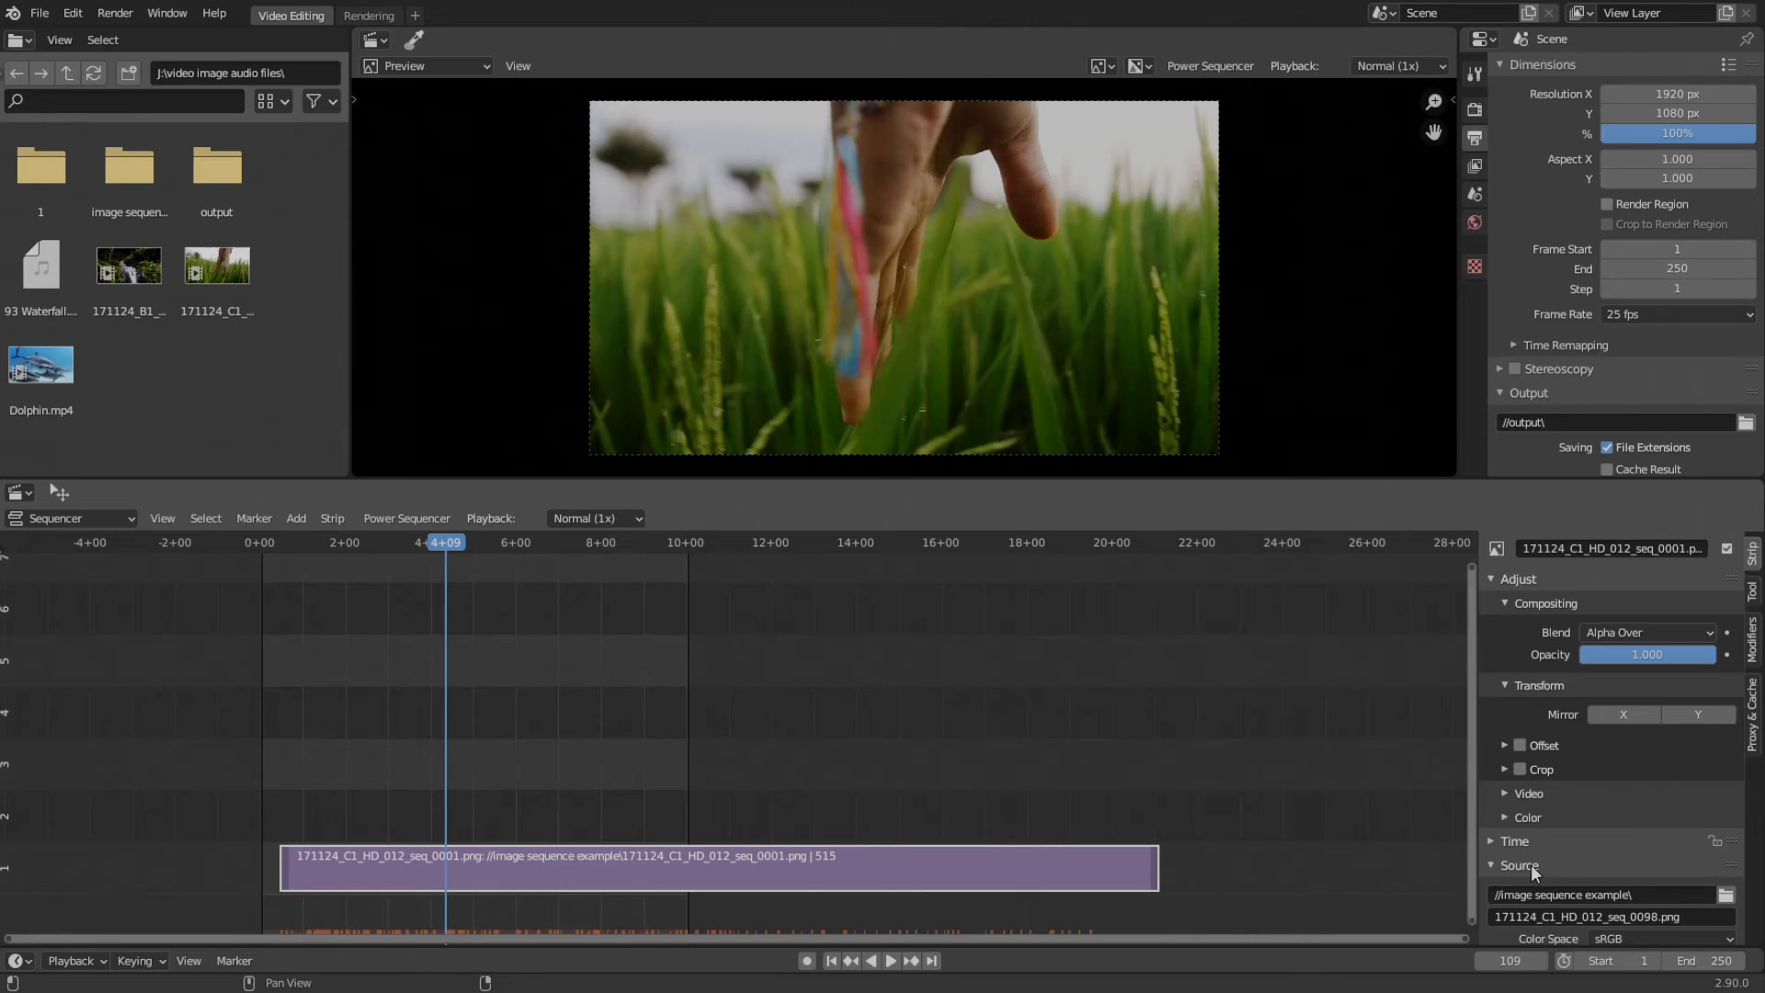
- Check the image strip's source settings, browse its source directory and cancel without choosing another one
{"action": "scroll", "coordinate": [1552, 870], "scroll_direction": "down", "scroll_amount": 3}
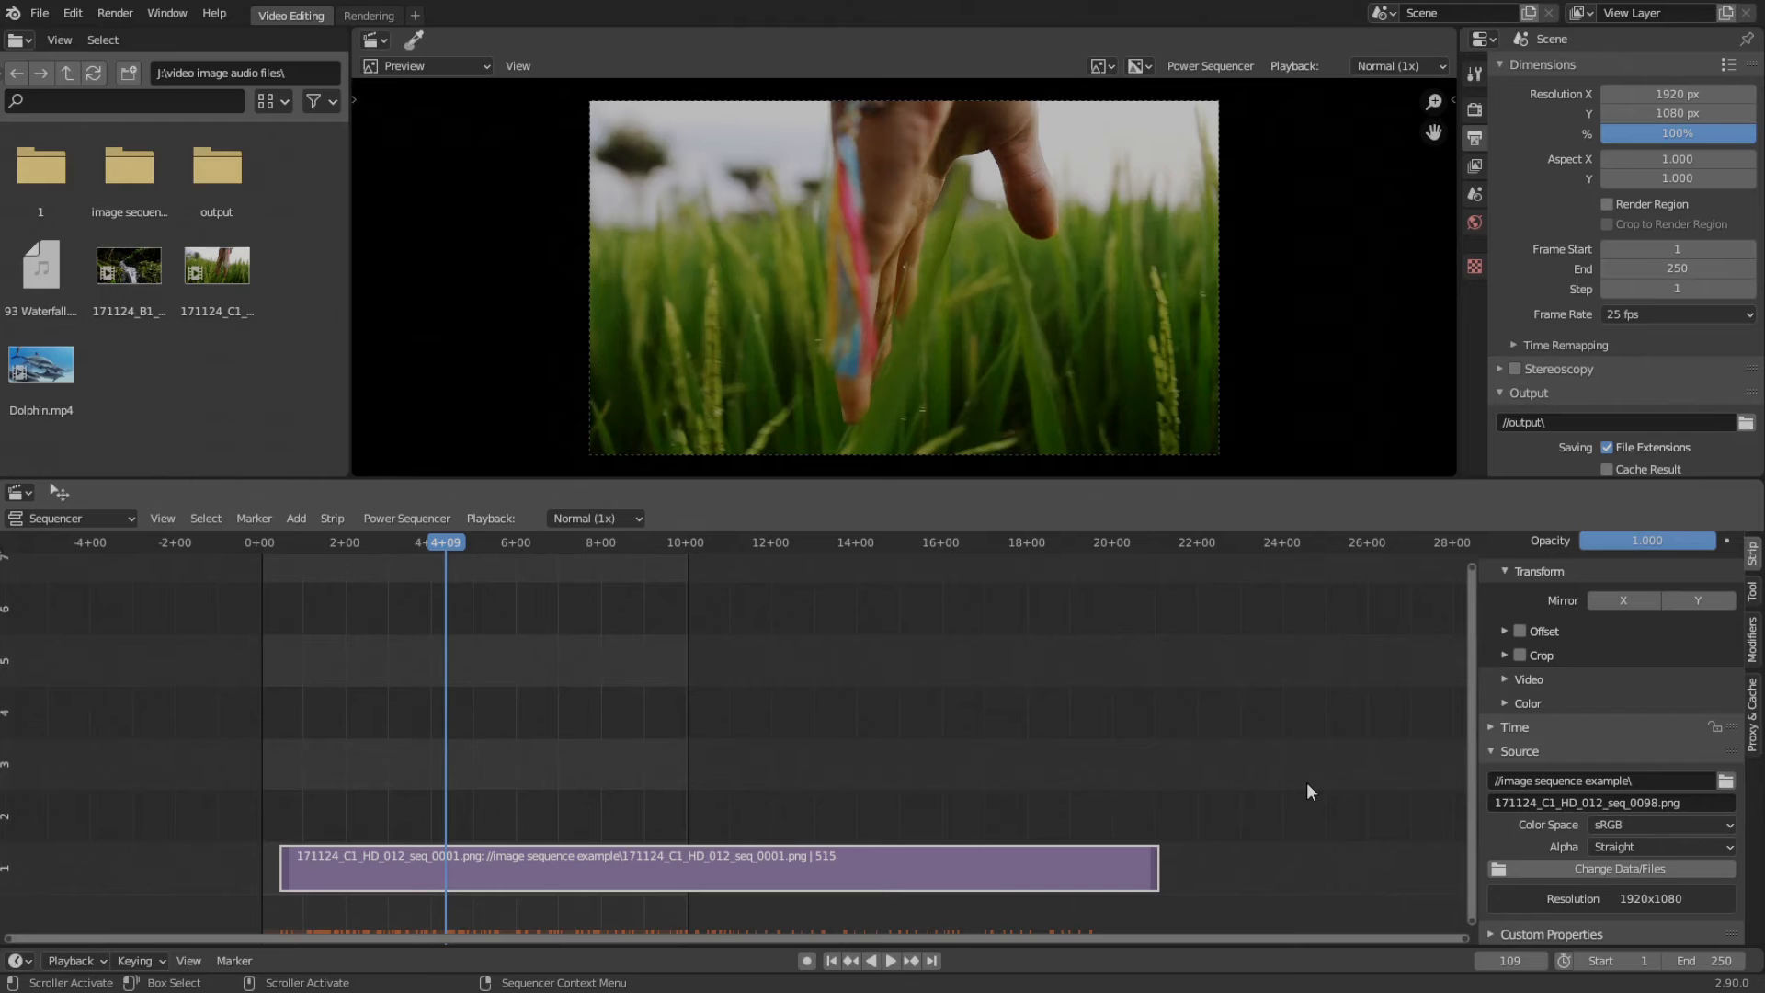
{"action": "left_click", "coordinate": [1725, 780]}
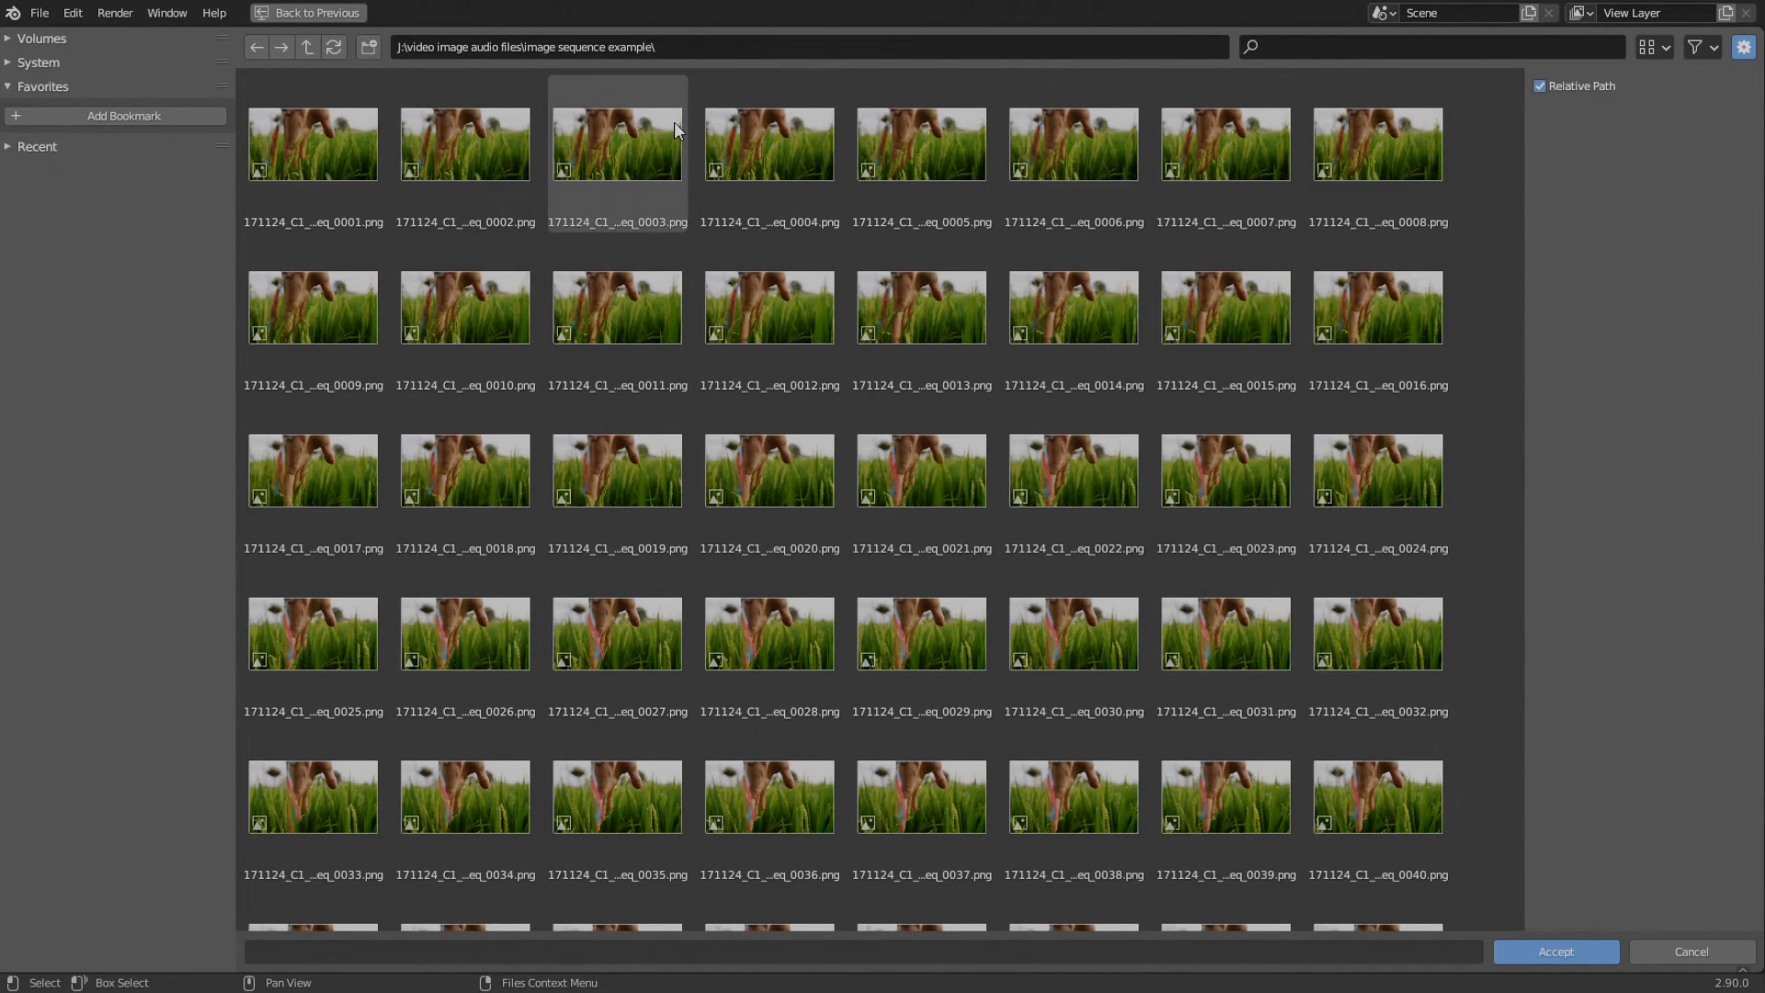
{"action": "left_click", "coordinate": [1690, 946]}
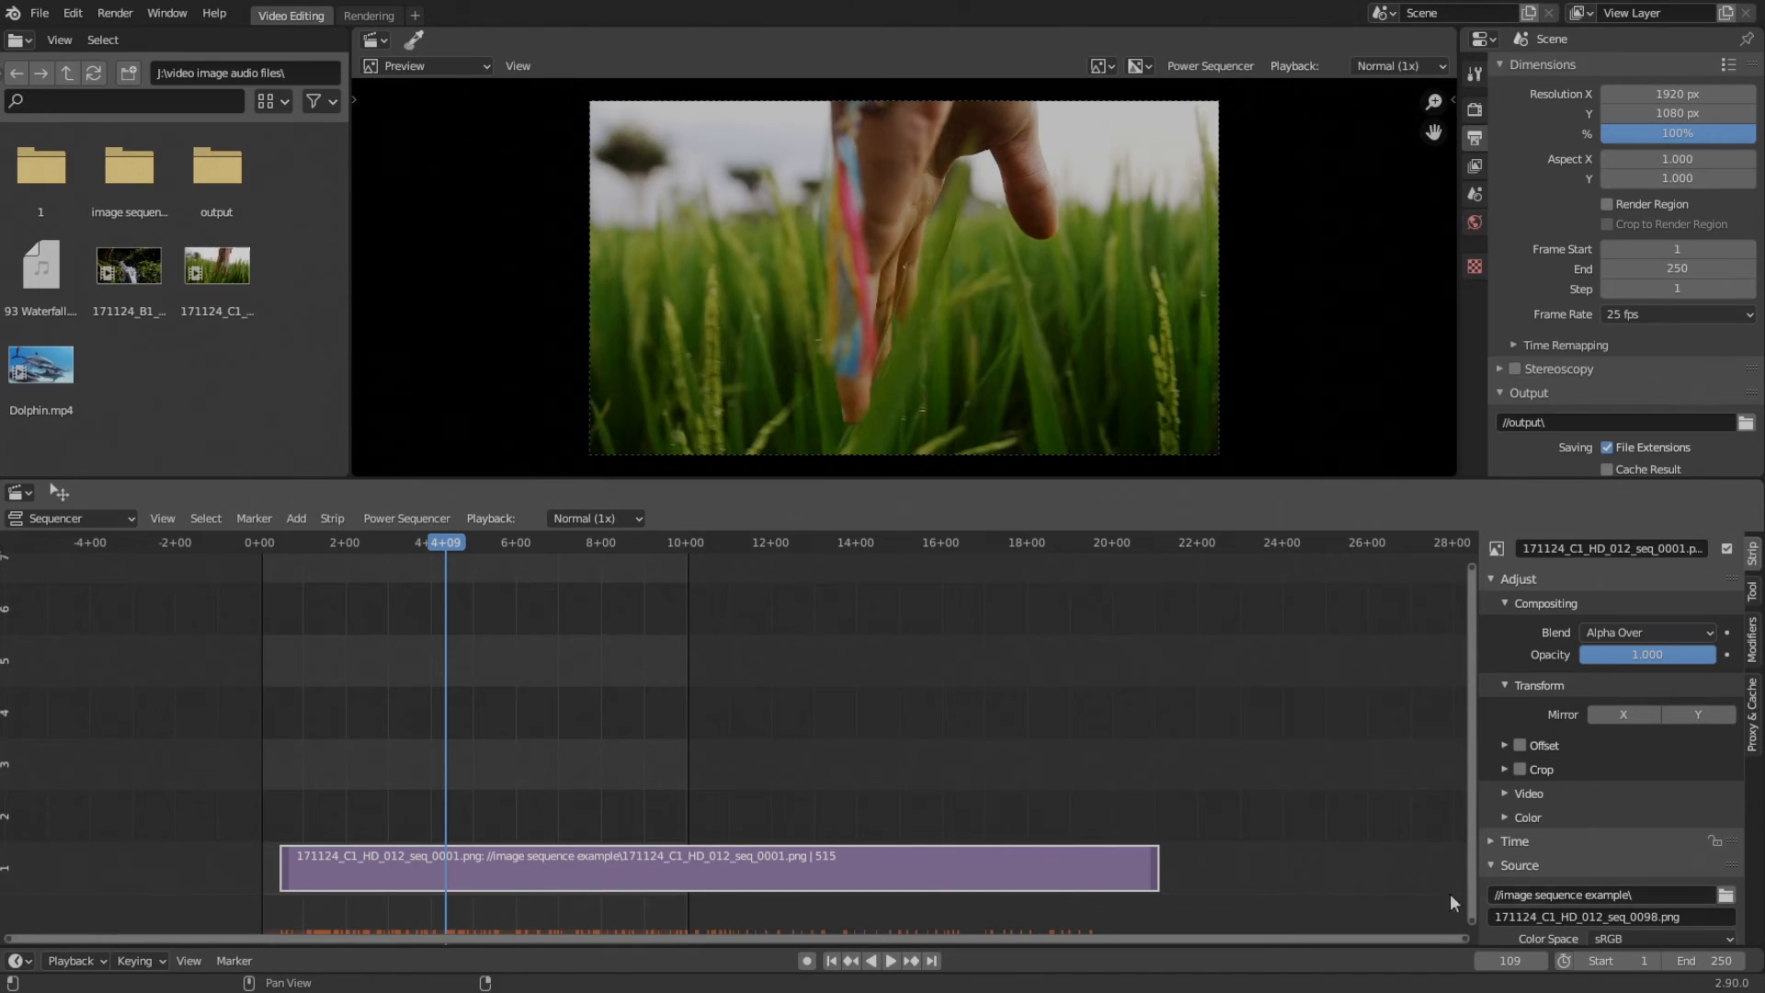
- Show the video image audio files folder in the file explorer, comparing the locations of untitled.blend and the image sequence example folder
{"action": "left_click_drag", "start_coordinate": [0, 230], "coordinate": [824, 269]}
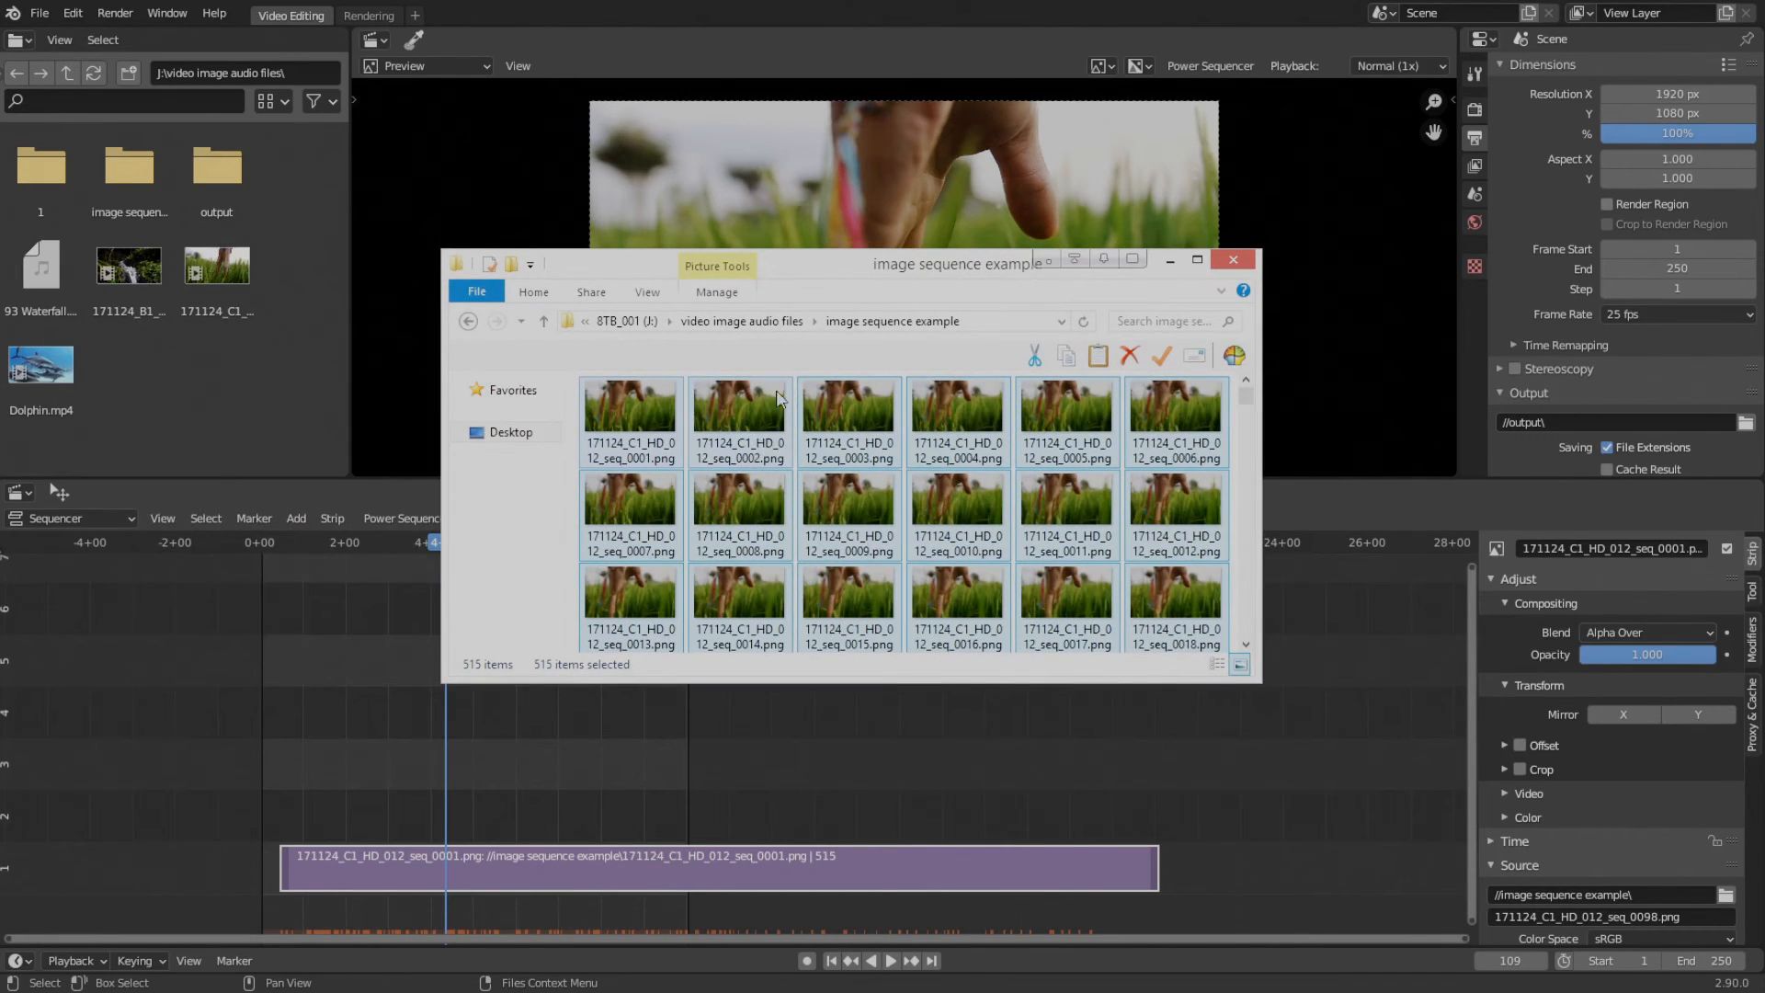
{"action": "left_click", "coordinate": [752, 322]}
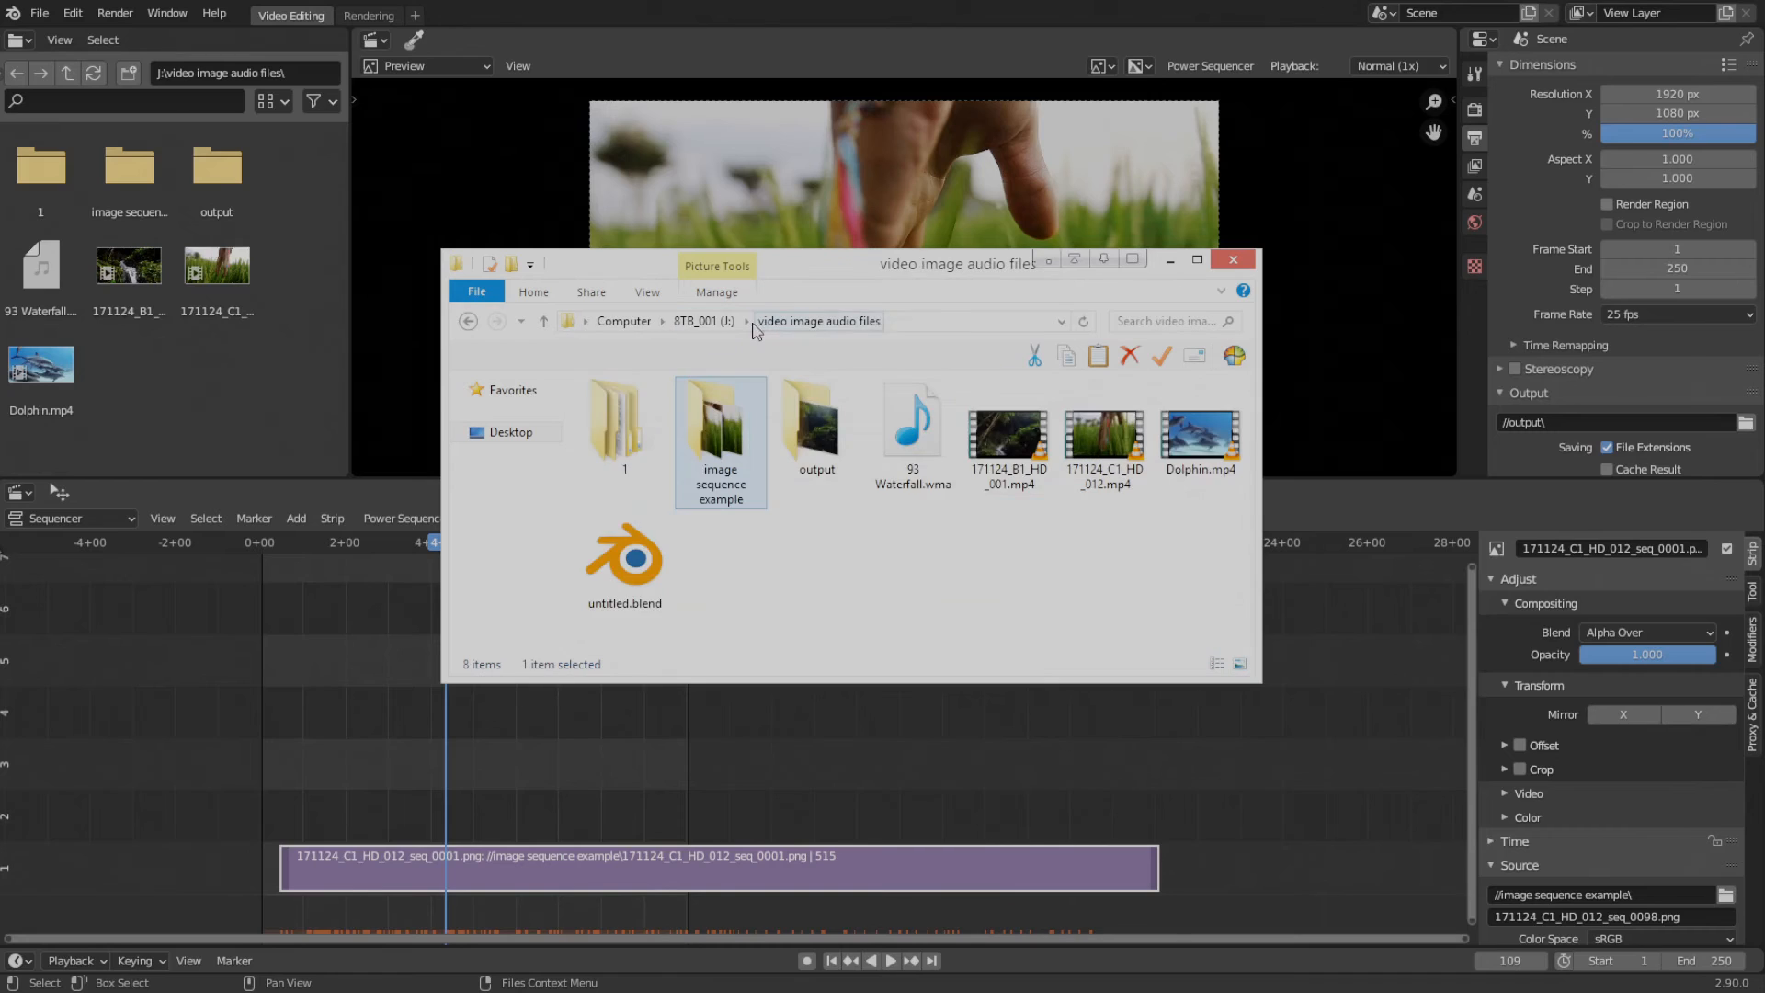
{"action": "left_click", "coordinate": [652, 562]}
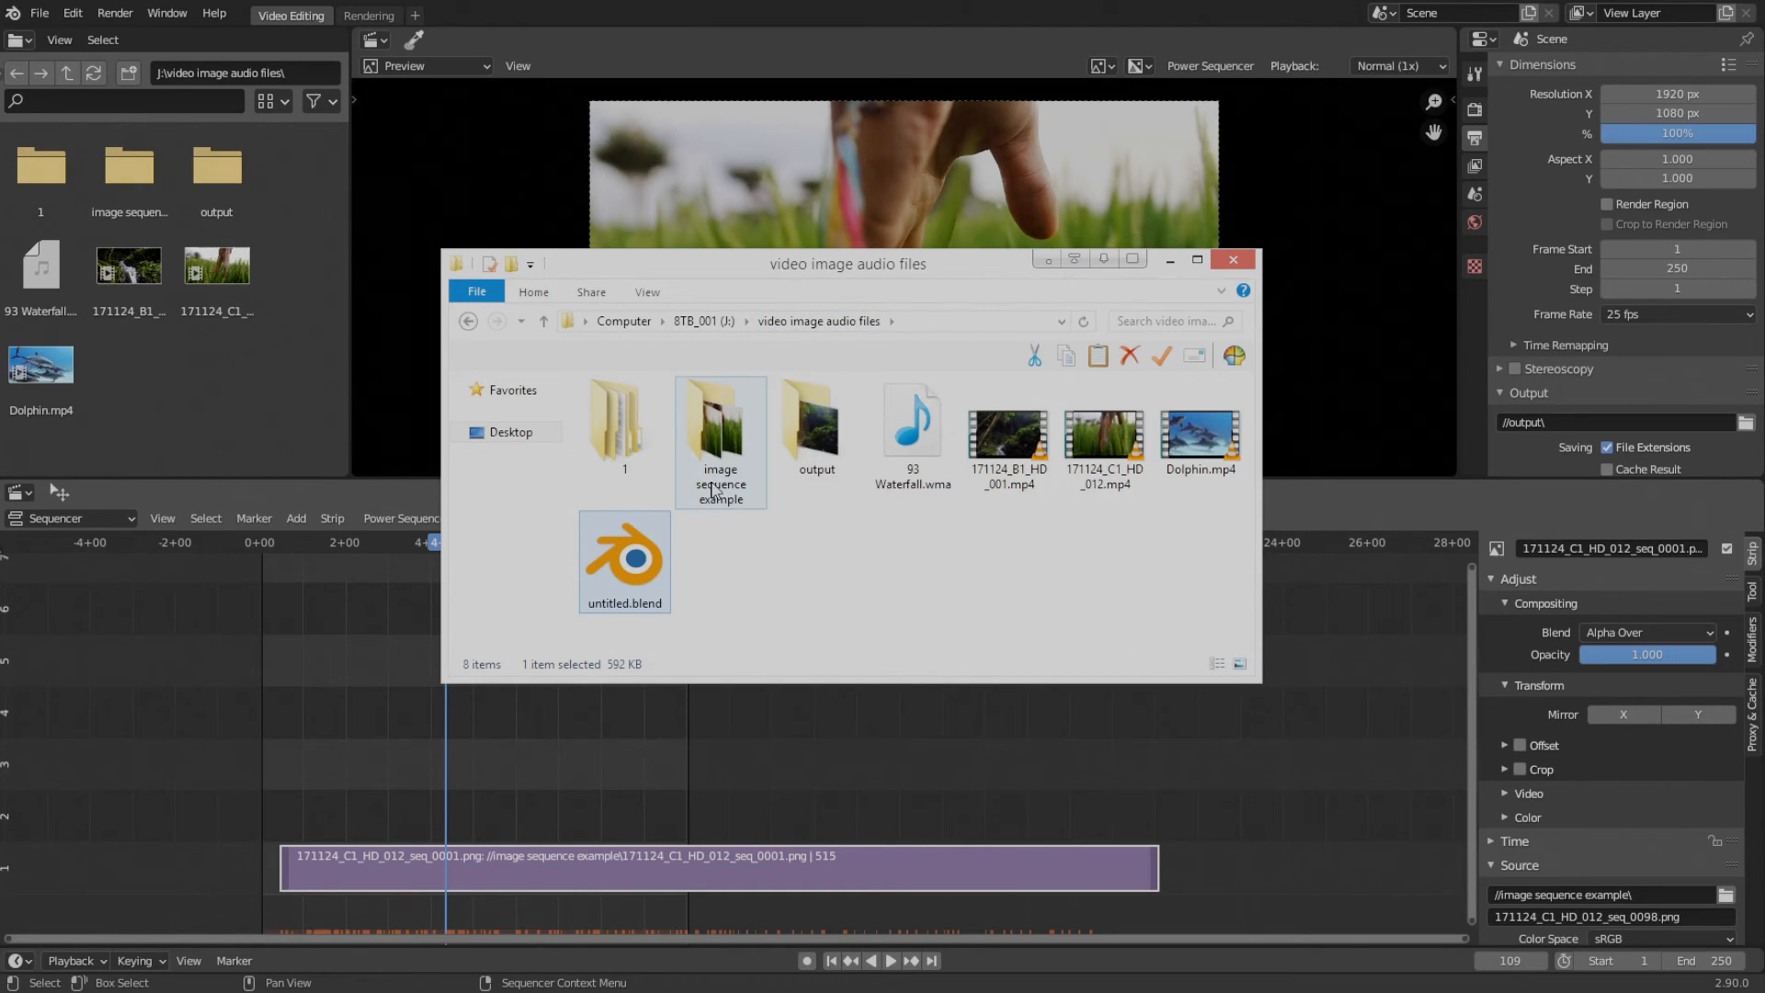
{"action": "left_click", "coordinate": [713, 489]}
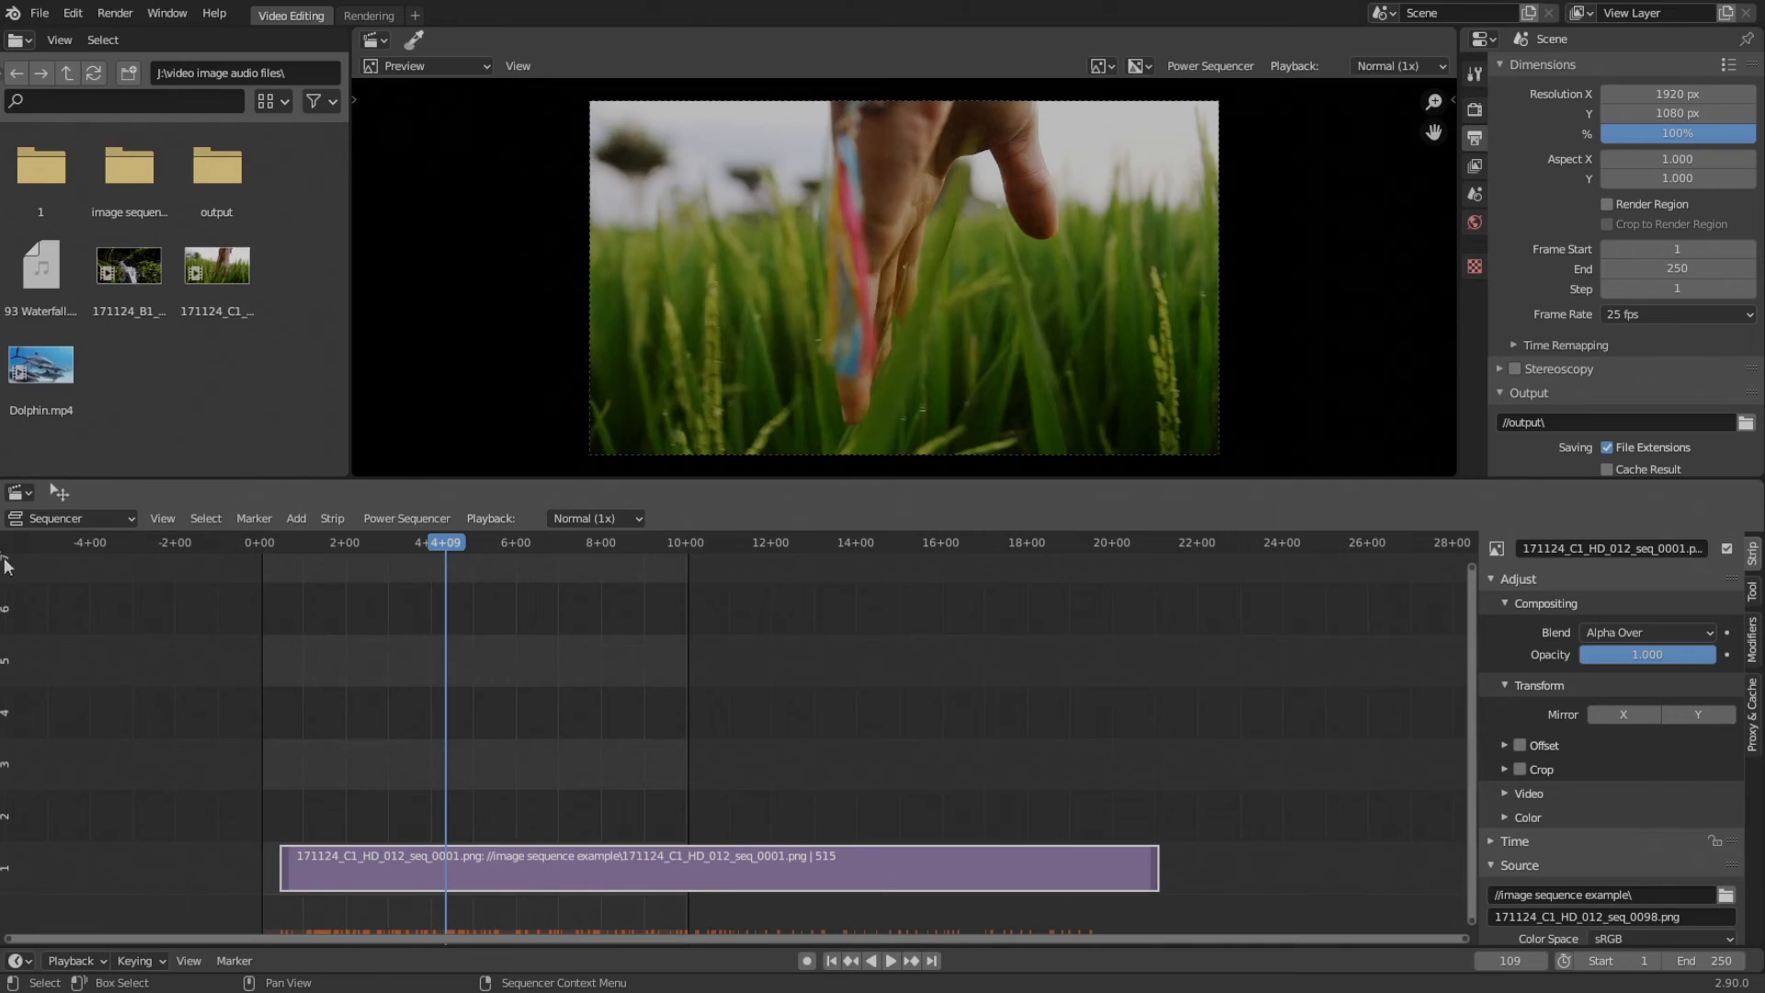
- Delete the image sequence strip from the sequencer and move the playhead to 0+04
{"action": "middle_click_drag", "start_coordinate": [694, 682], "coordinate": [773, 665]}
{"action": "key", "text": "Delete"}
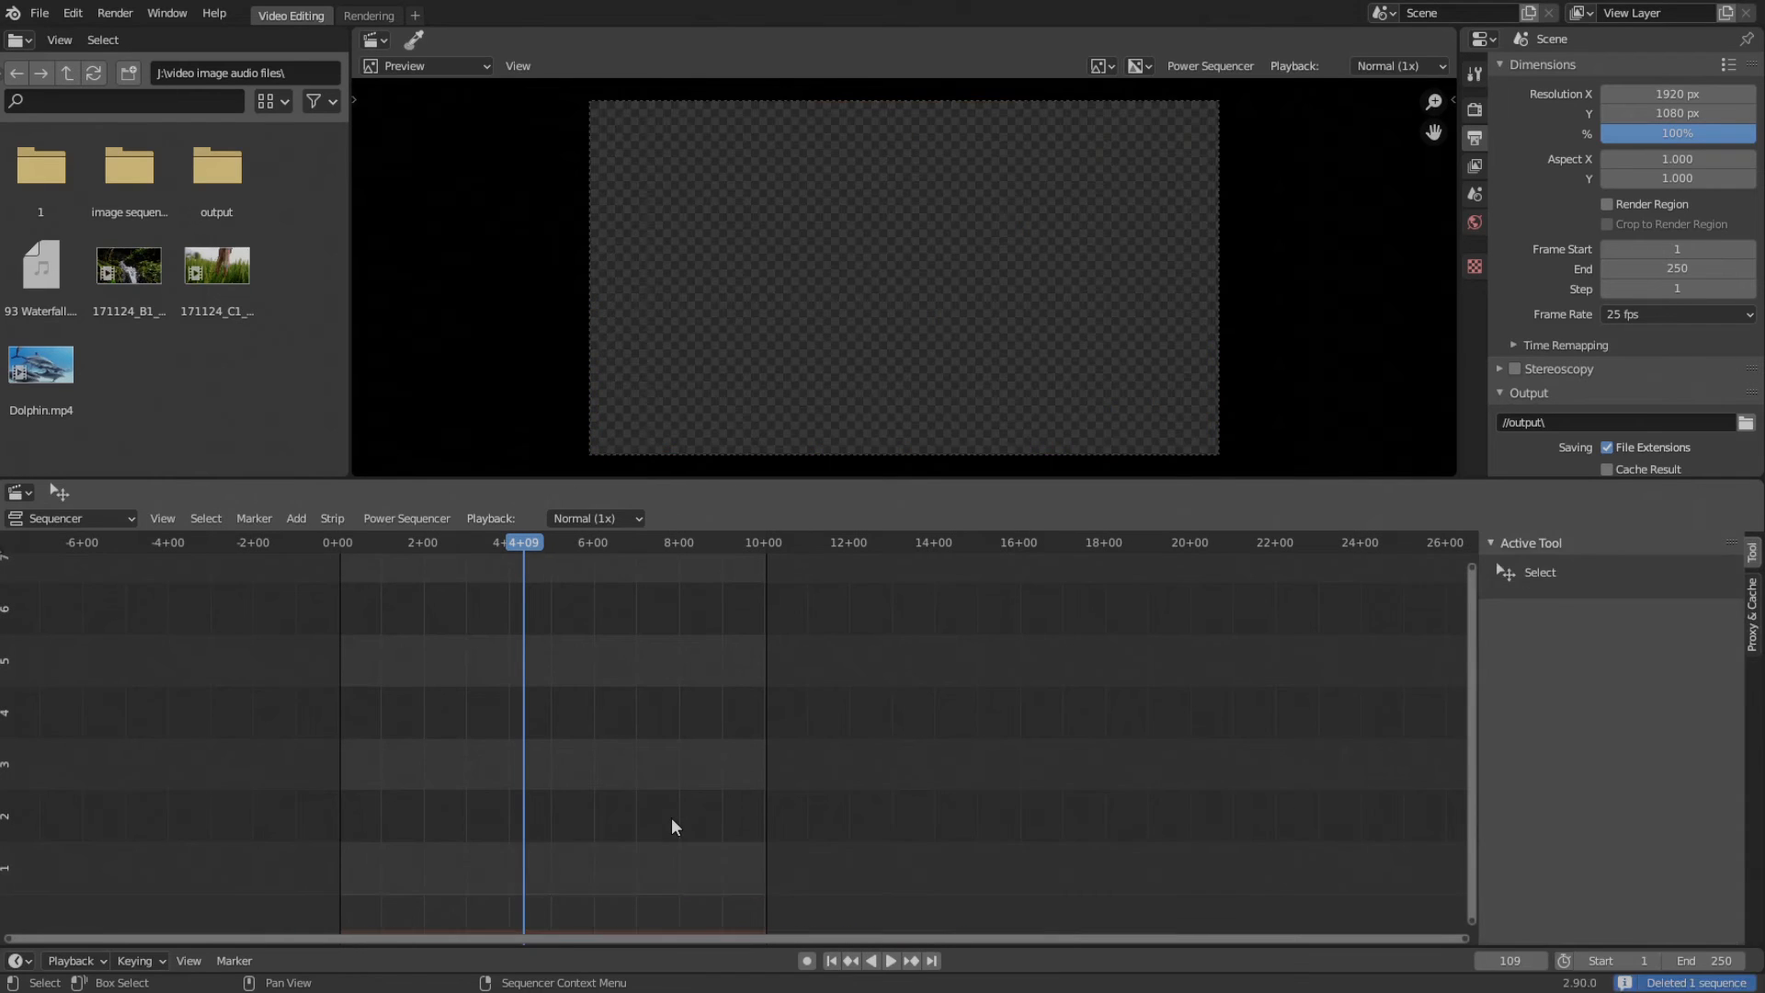
{"action": "middle_click_drag", "start_coordinate": [520, 753], "coordinate": [575, 730]}
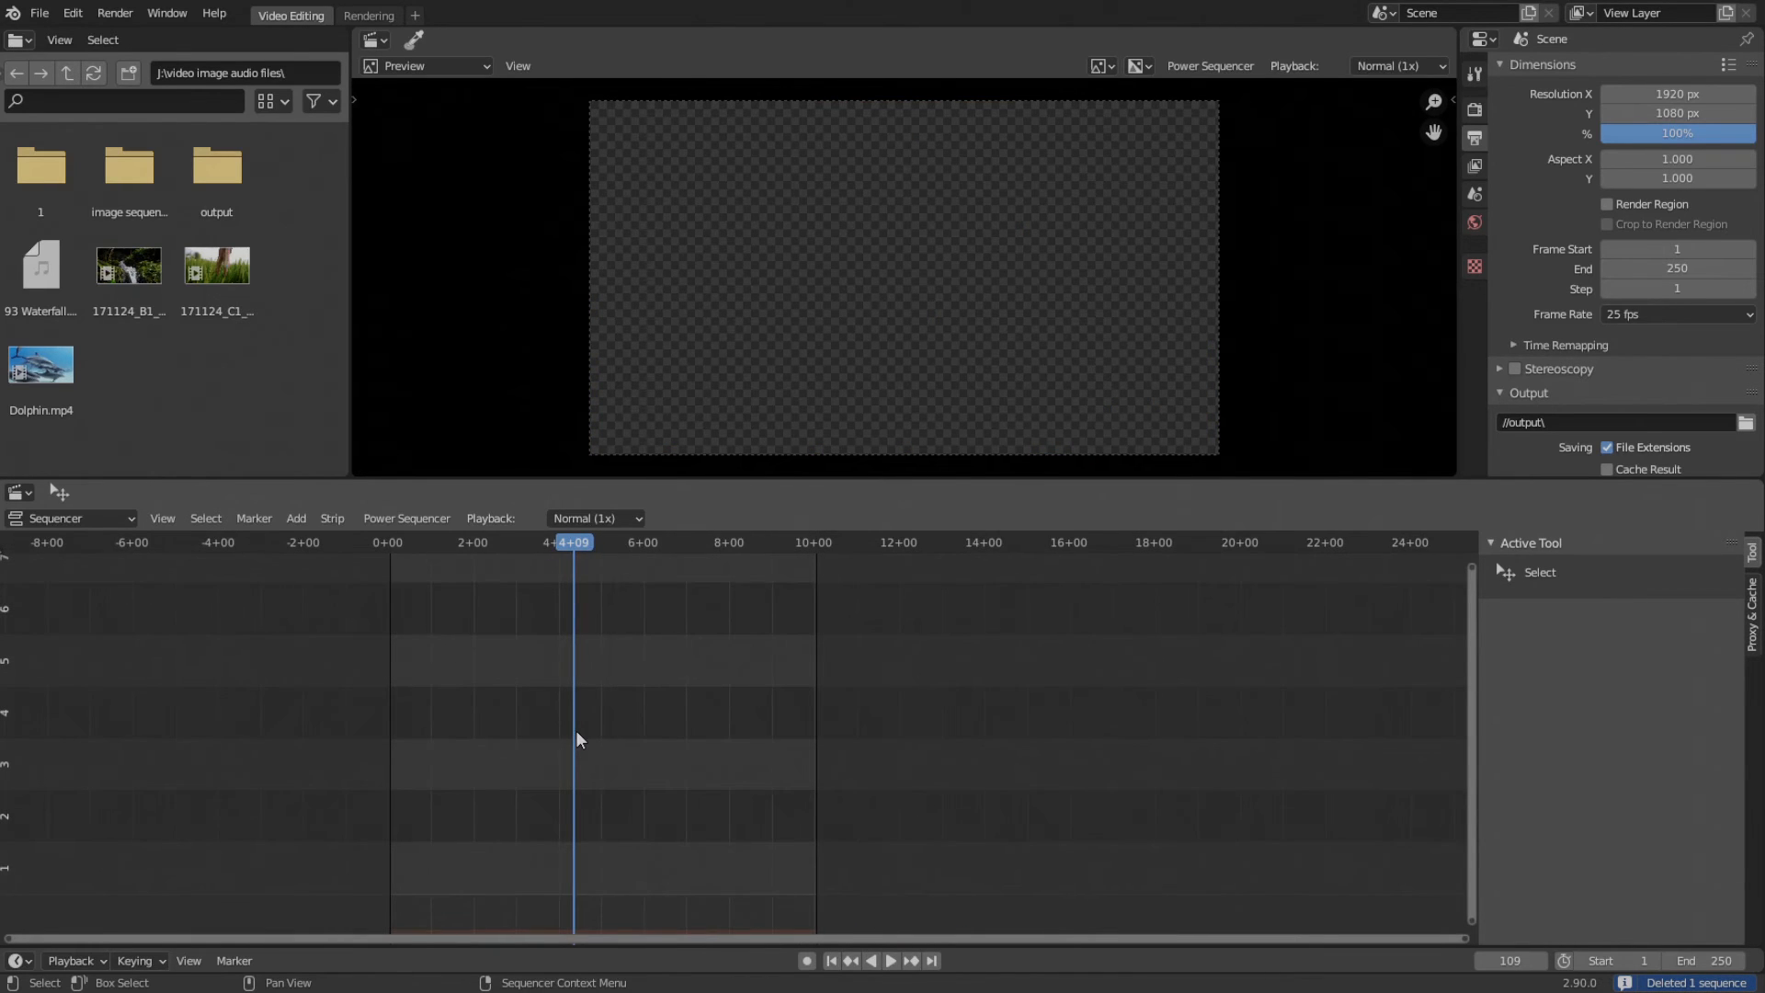
{"action": "left_click", "coordinate": [396, 546]}
{"action": "middle_click_drag", "start_coordinate": [544, 656], "coordinate": [569, 654]}
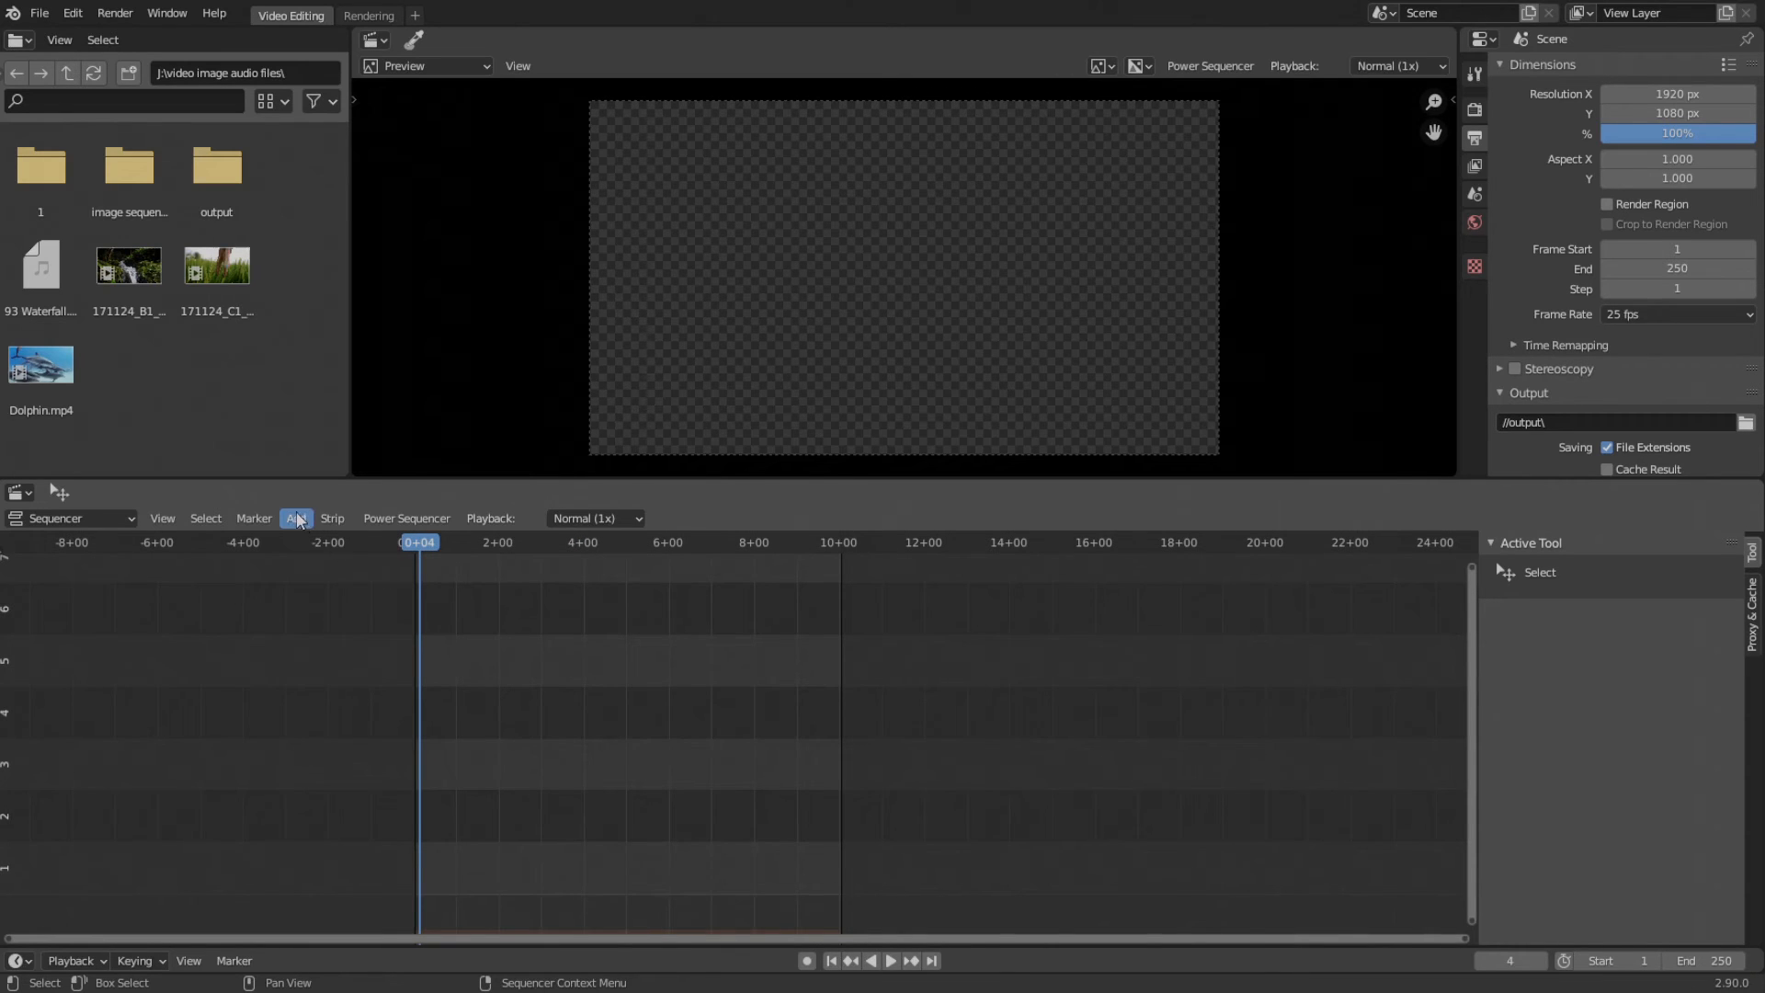
- Start adding a Movie strip, select 171124_C1_HD_012.mp4 to review the movie import options, and cancel the import
{"action": "key", "text": "shift+a"}
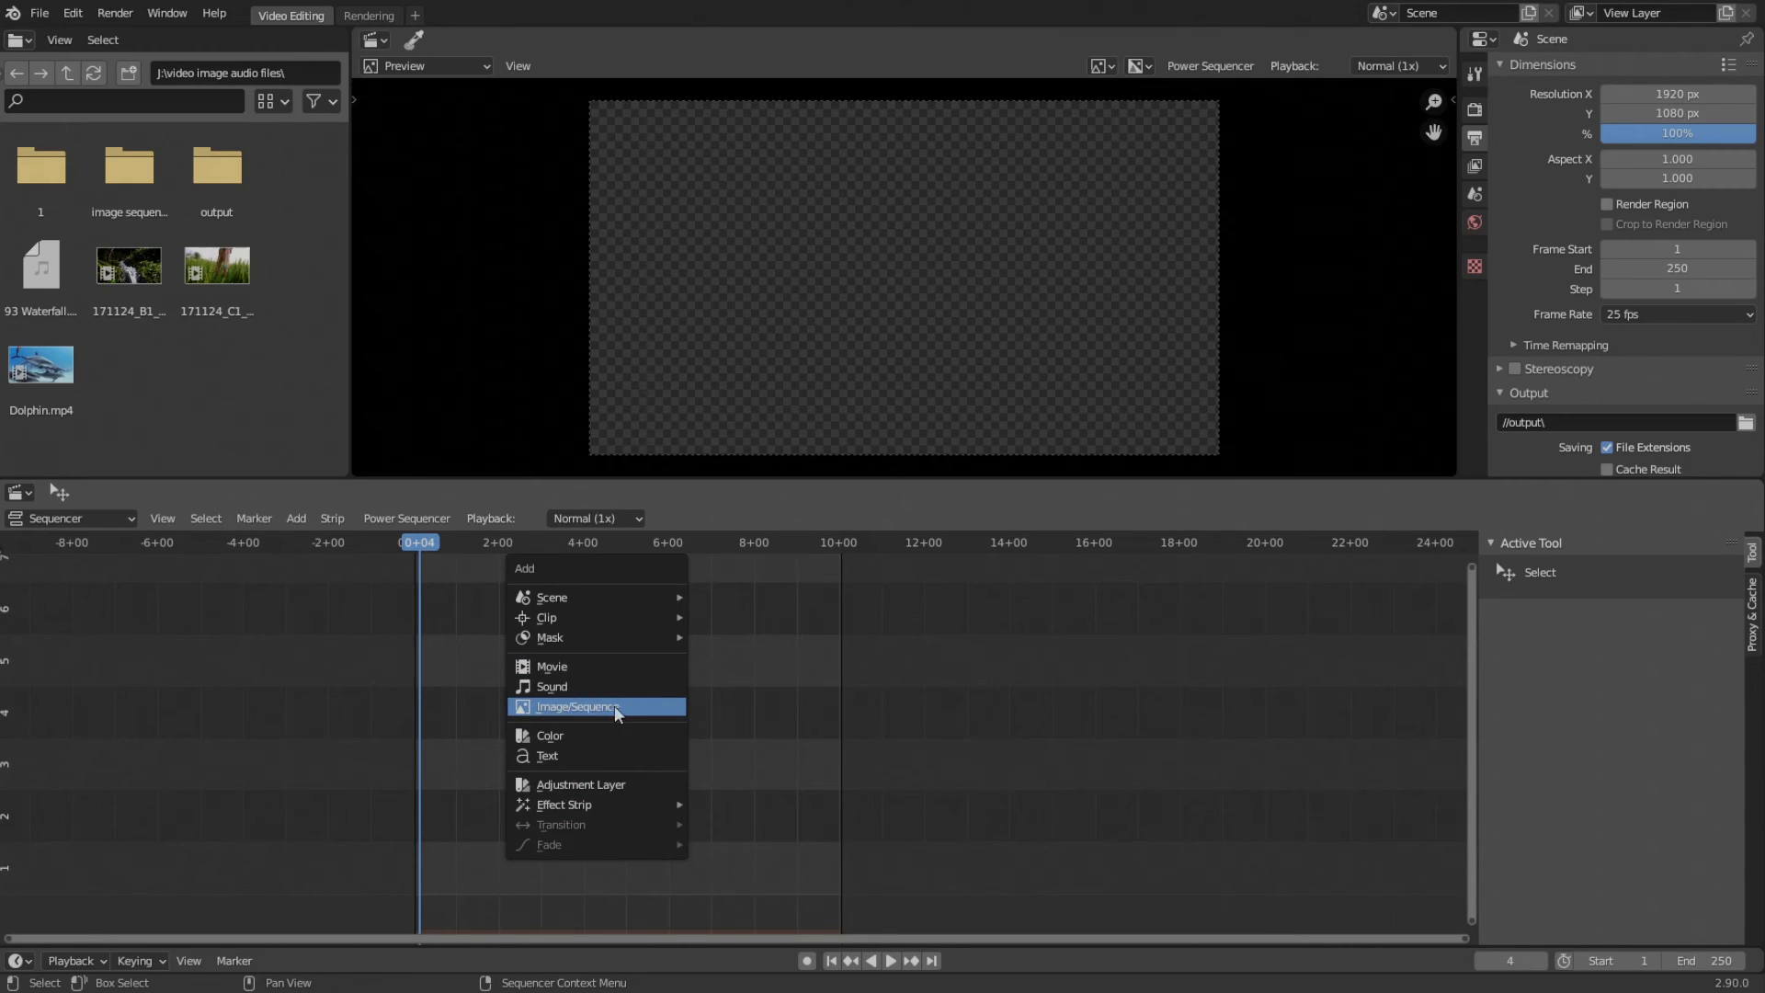
{"action": "left_click", "coordinate": [603, 667]}
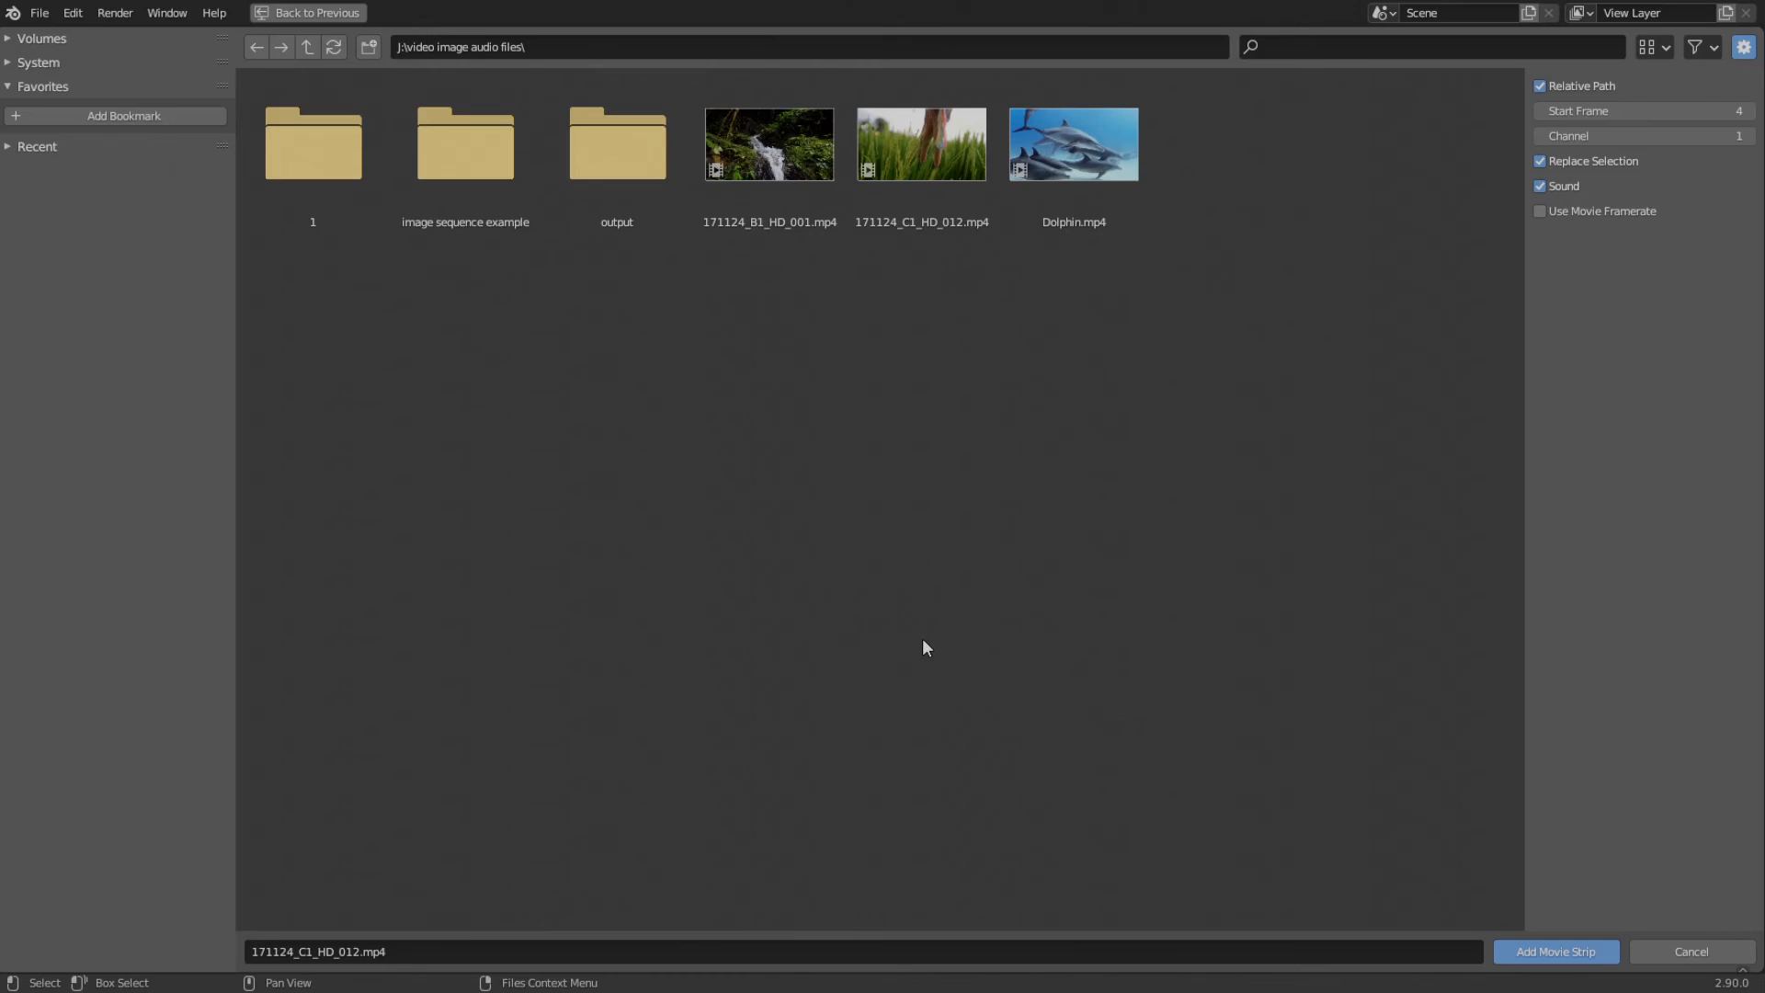
{"action": "left_click", "coordinate": [892, 180]}
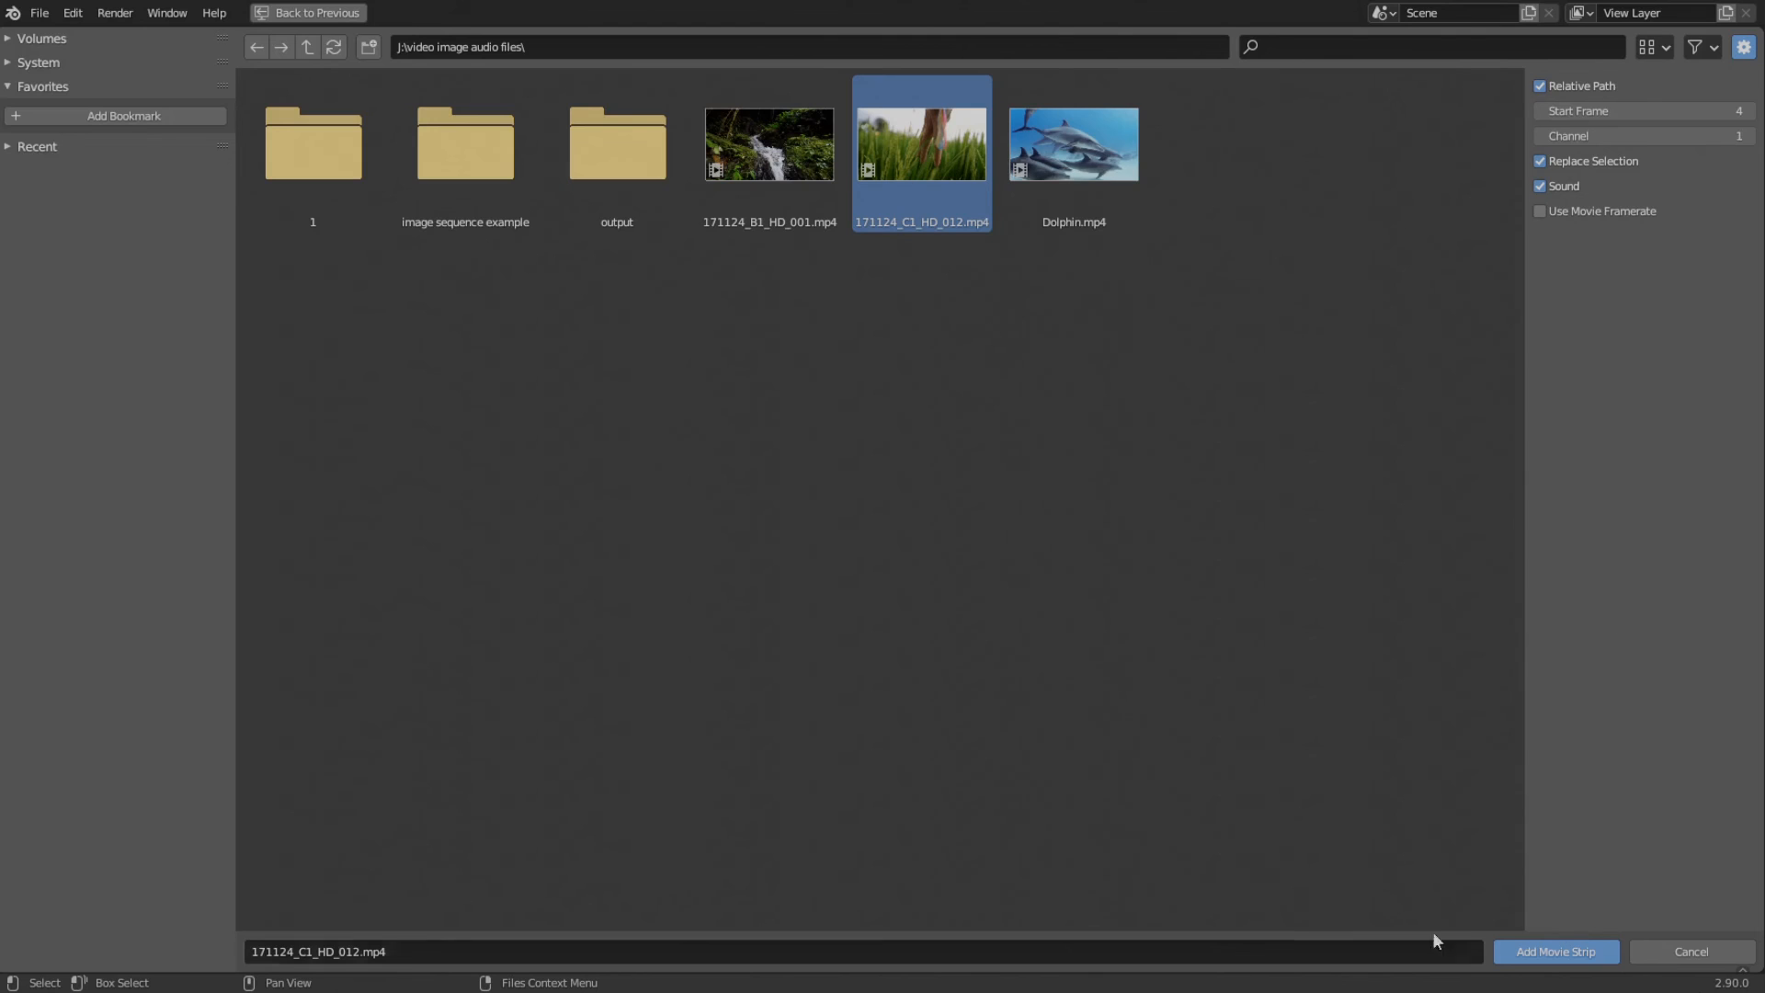
{"action": "left_click", "coordinate": [1671, 945]}
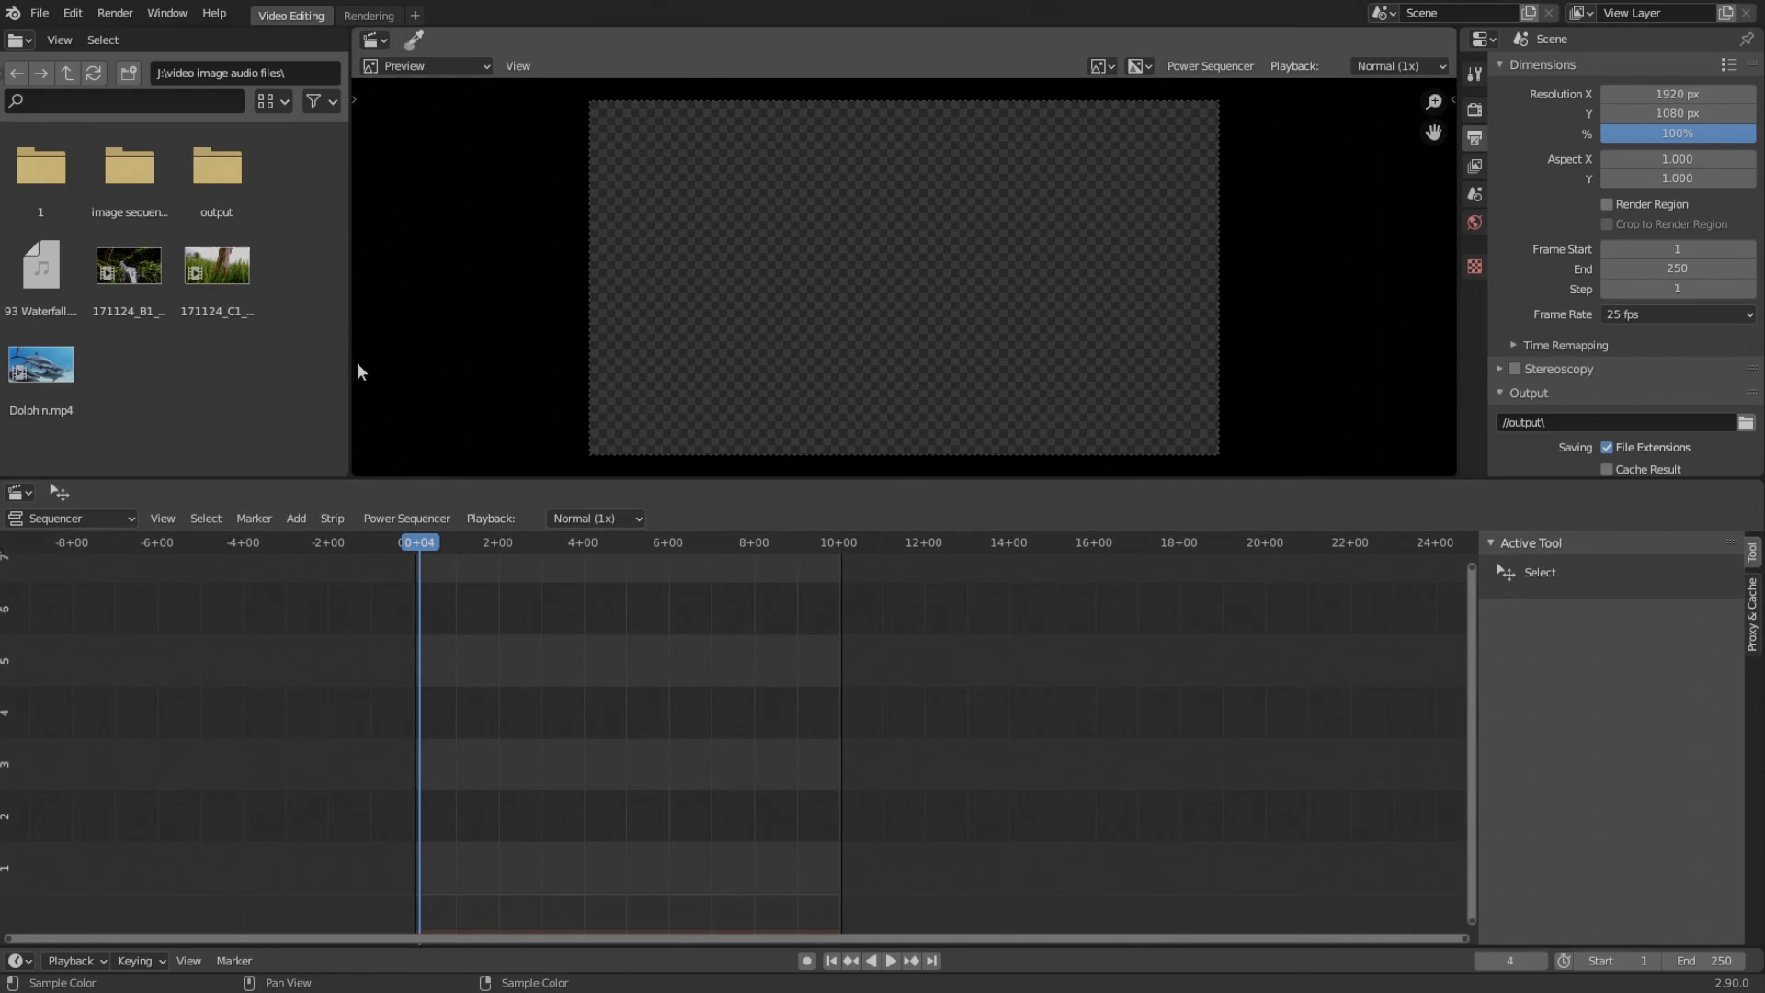
- Start adding a Movie strip again, check which file types the file view filter shows, and cancel
{"action": "key", "text": "shift+a"}
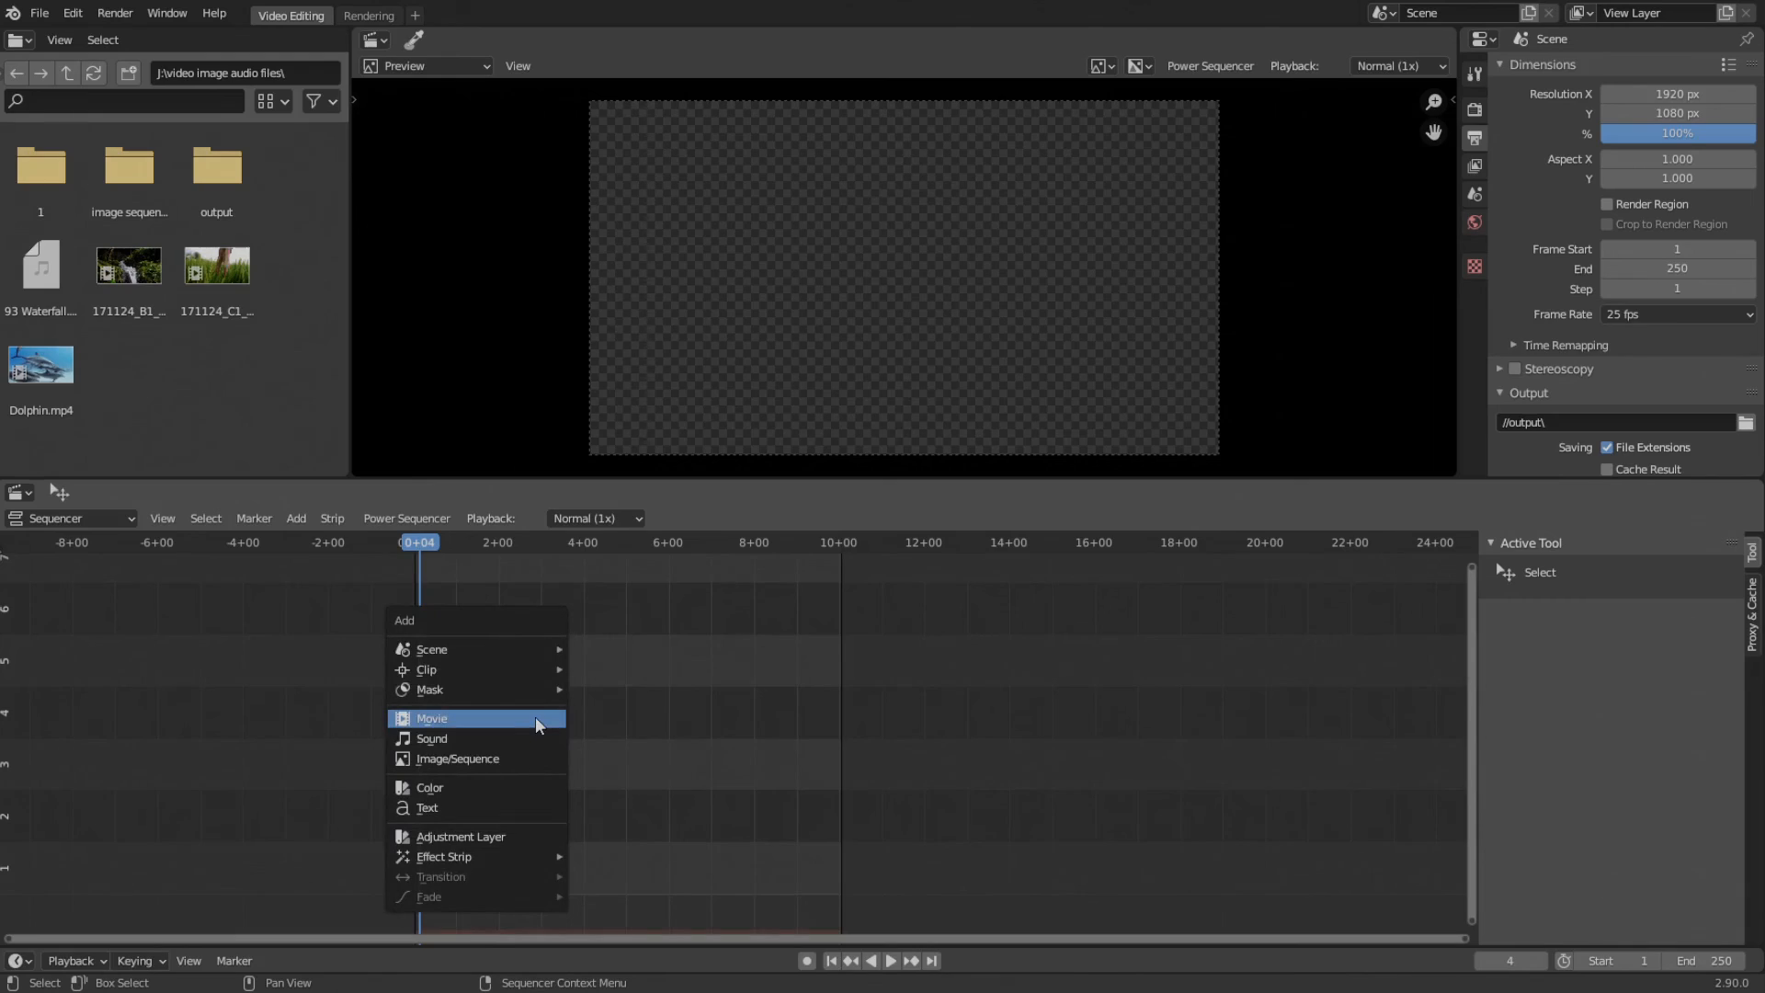
{"action": "left_click", "coordinate": [535, 715]}
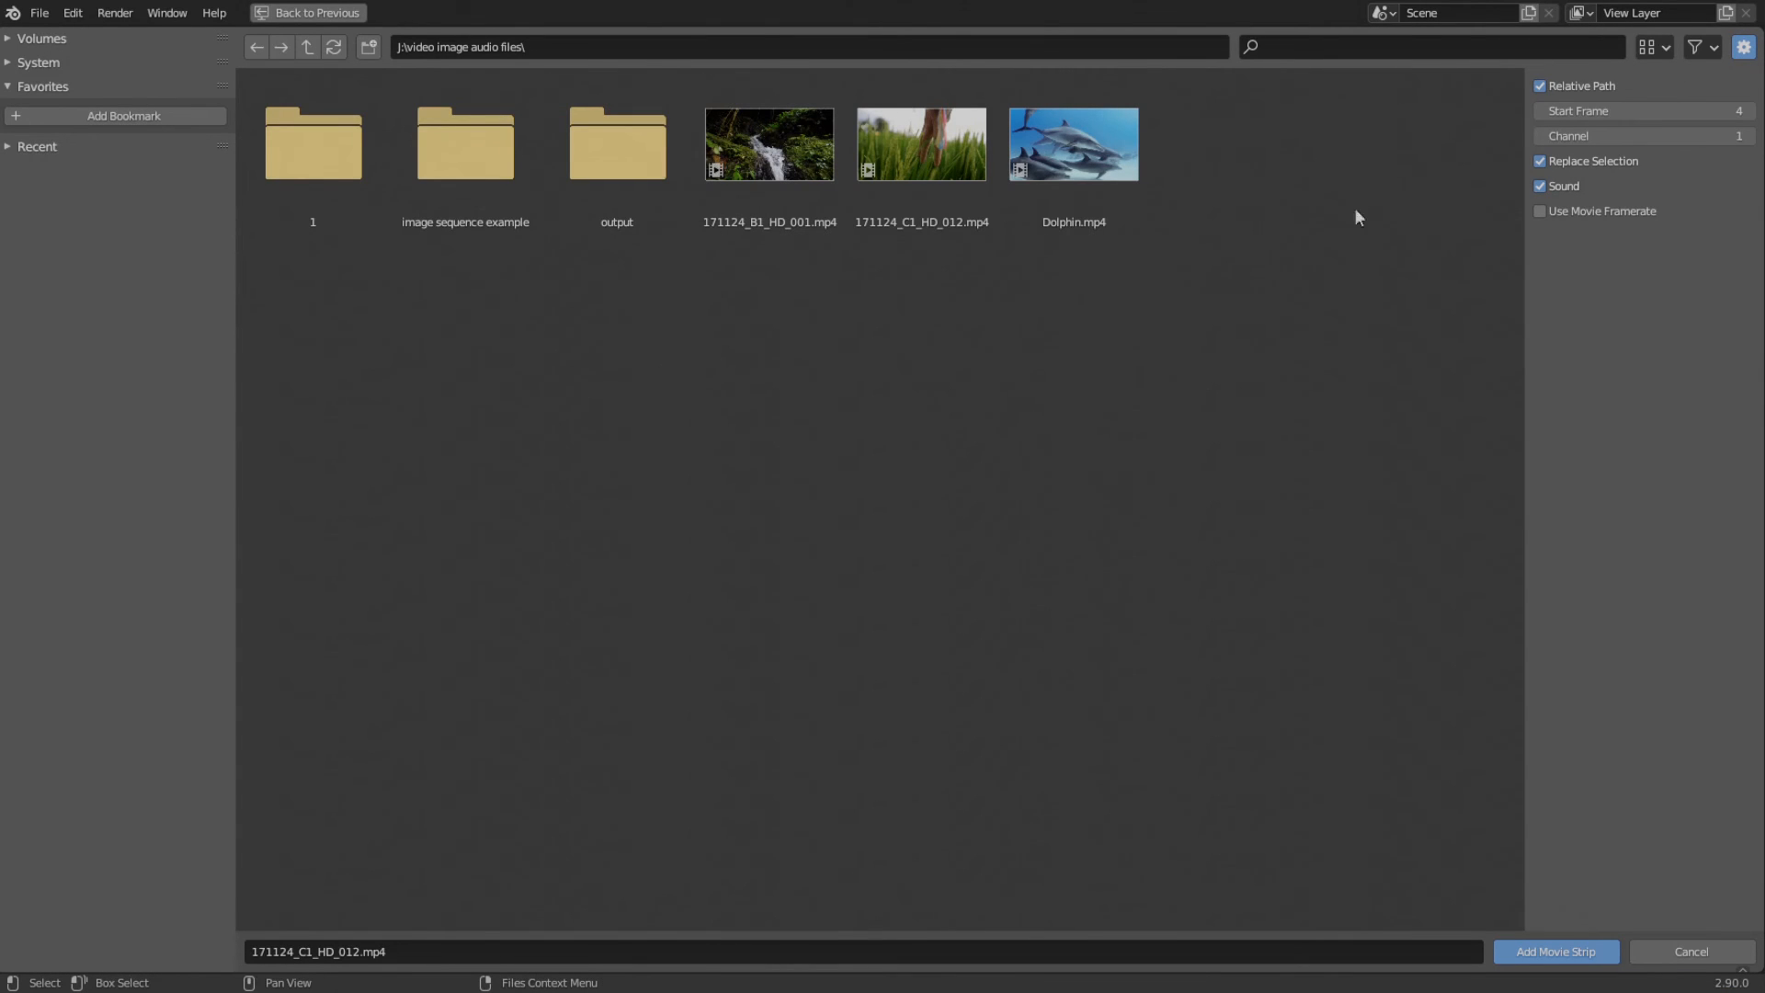
{"action": "left_click", "coordinate": [1700, 46]}
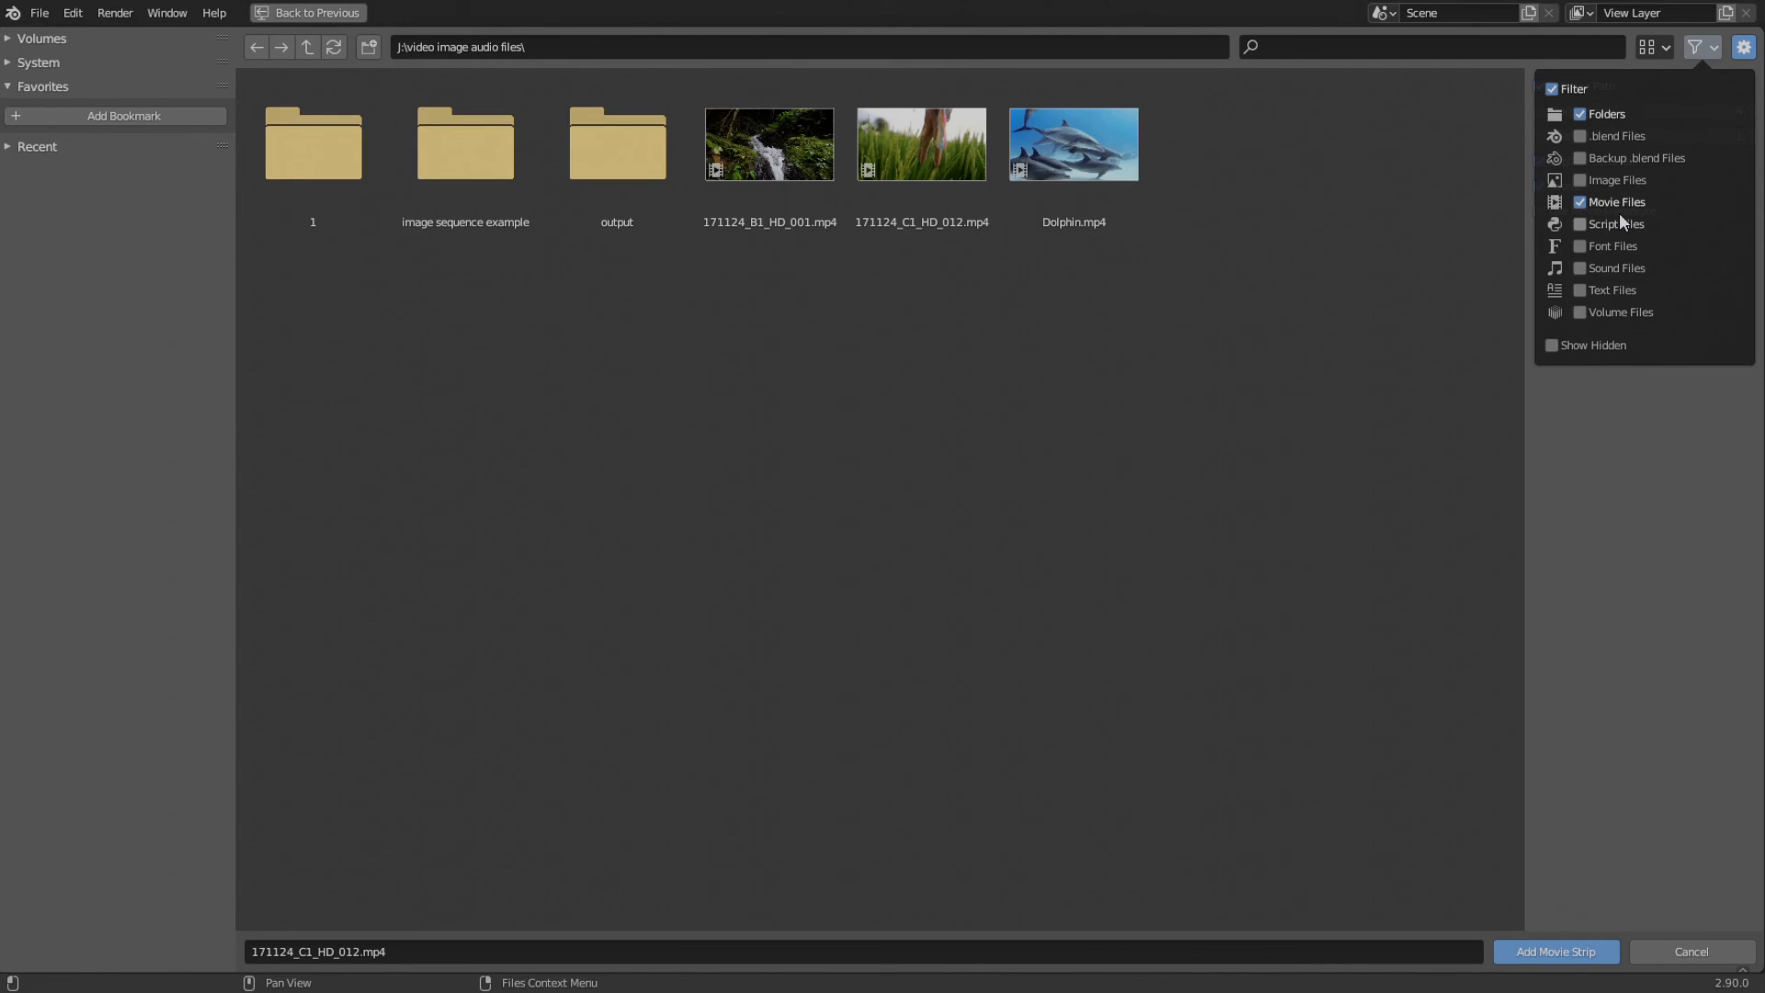
{"action": "key", "text": "Escape"}
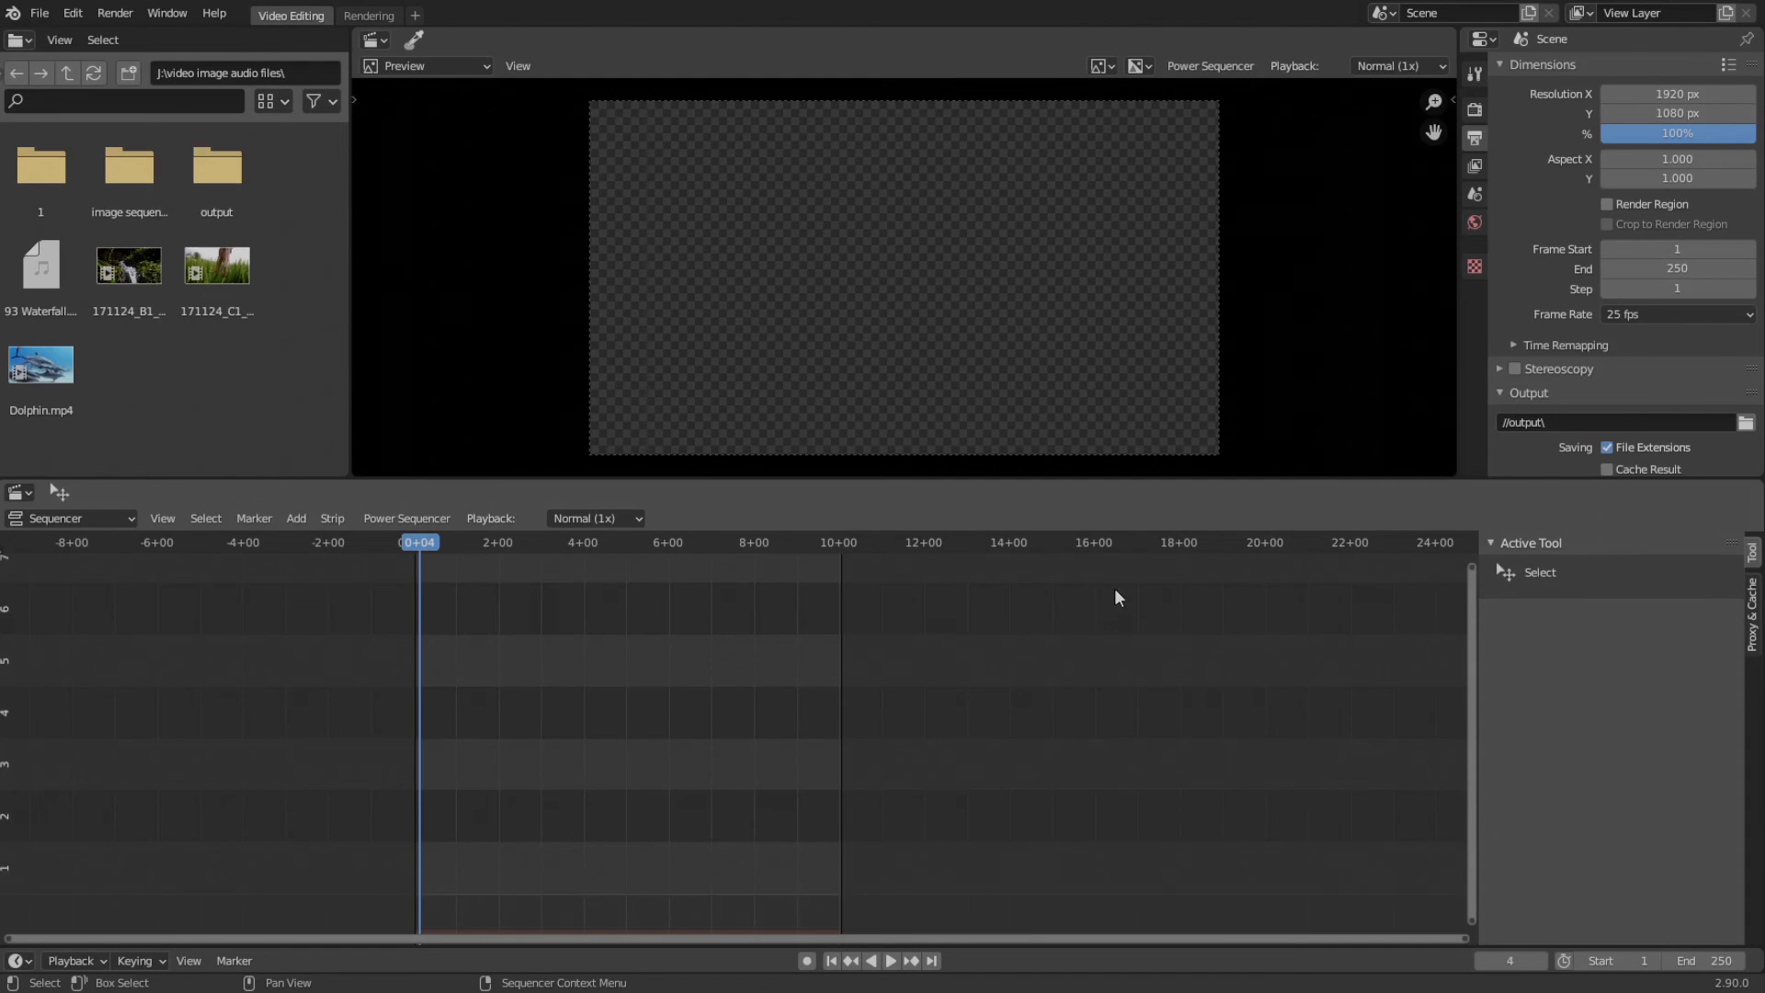
- Start adding a Sound strip, select 93 Waterfall.wma to review the Cache and Mono import options, and cancel the import
{"action": "key", "text": "shift+a"}
{"action": "left_click", "coordinate": [616, 671]}
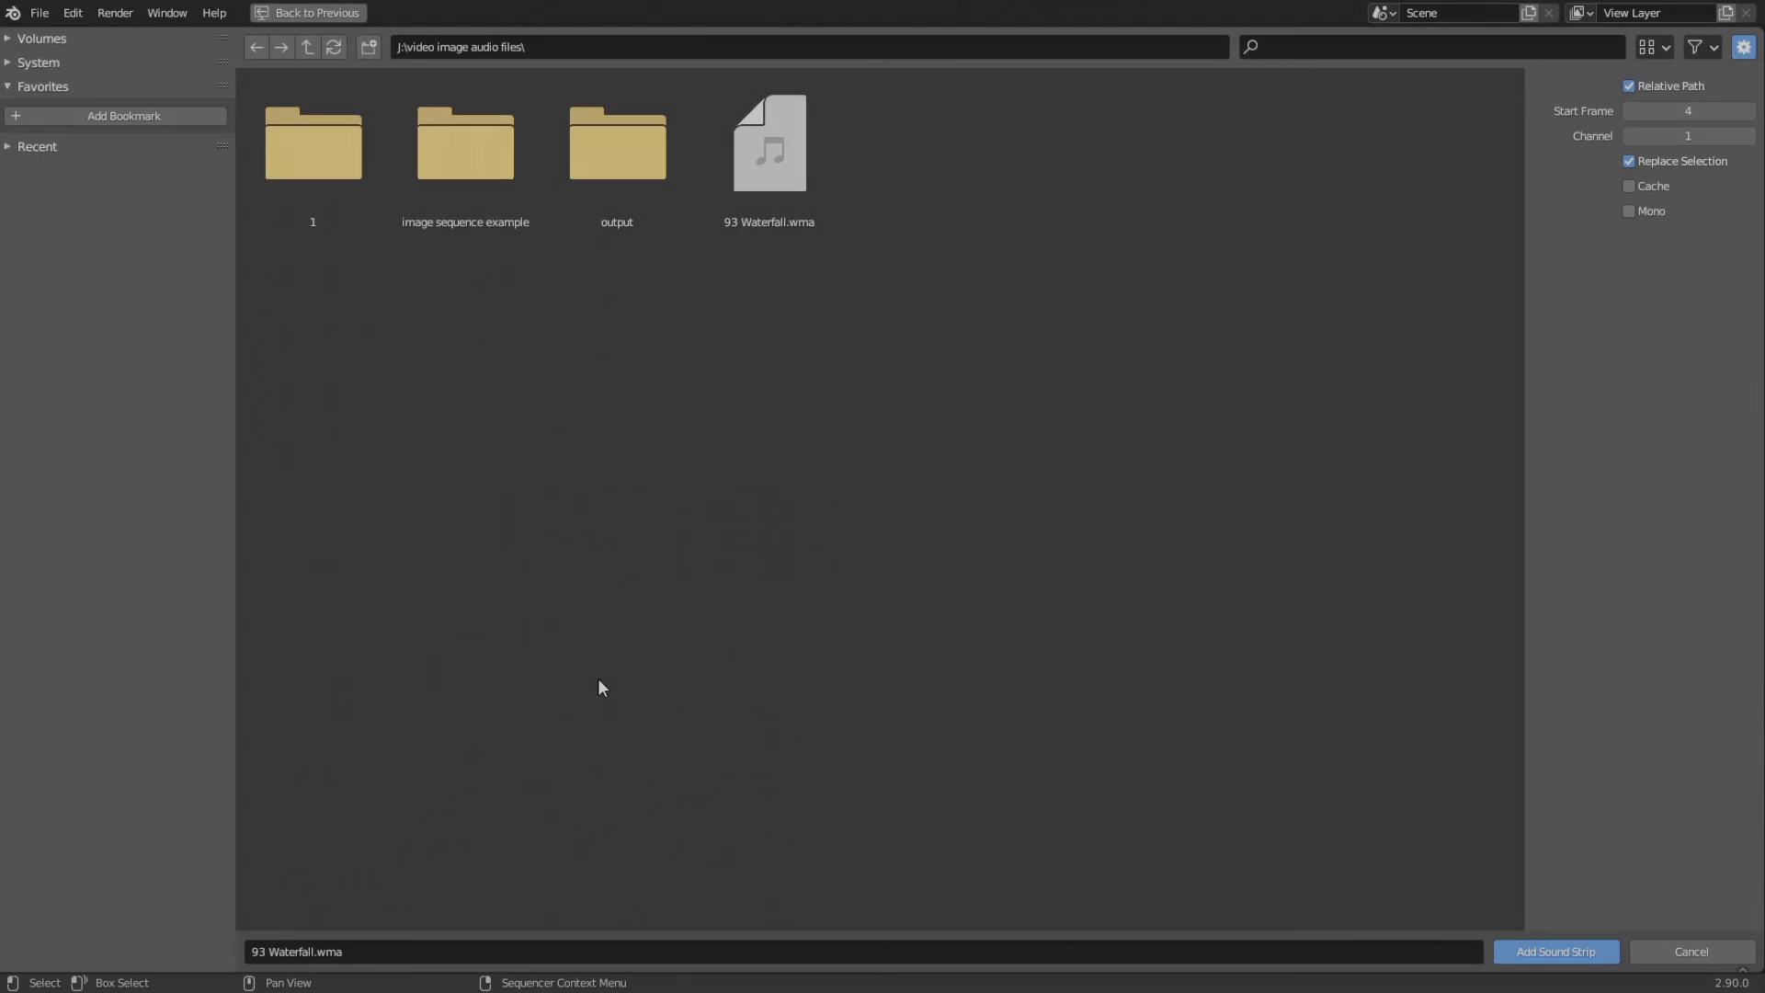
{"action": "left_click", "coordinate": [793, 180]}
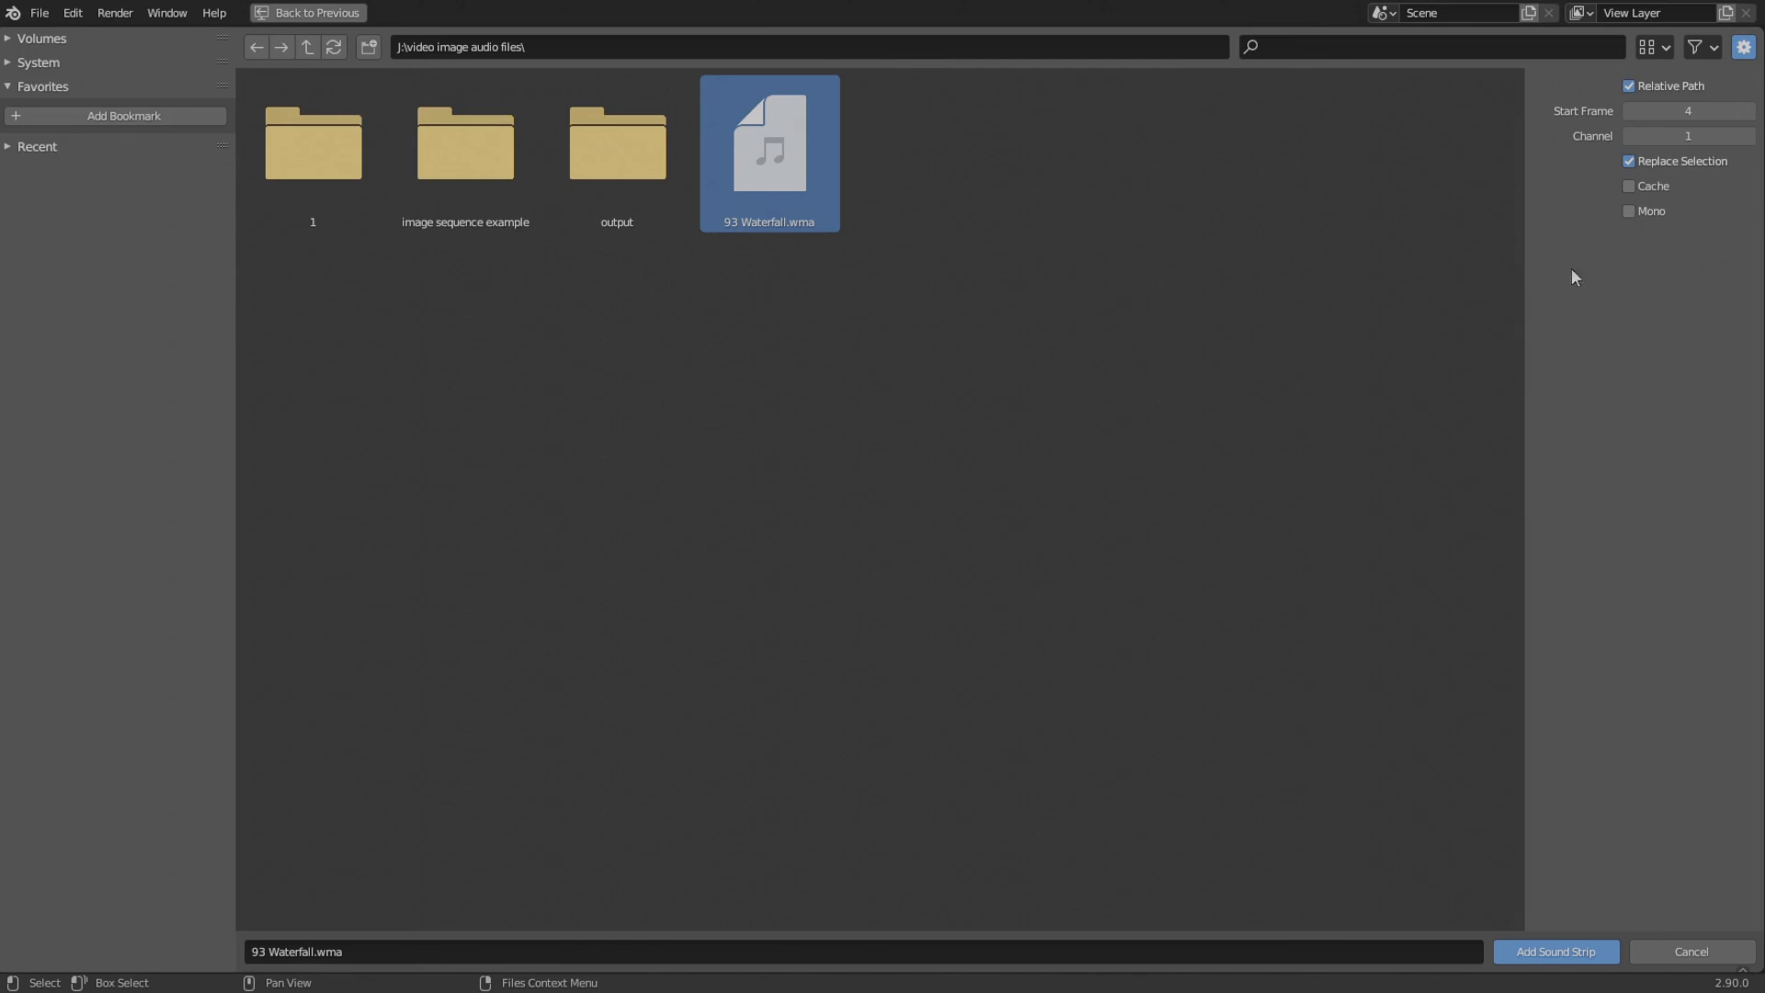
{"action": "left_click", "coordinate": [1244, 377]}
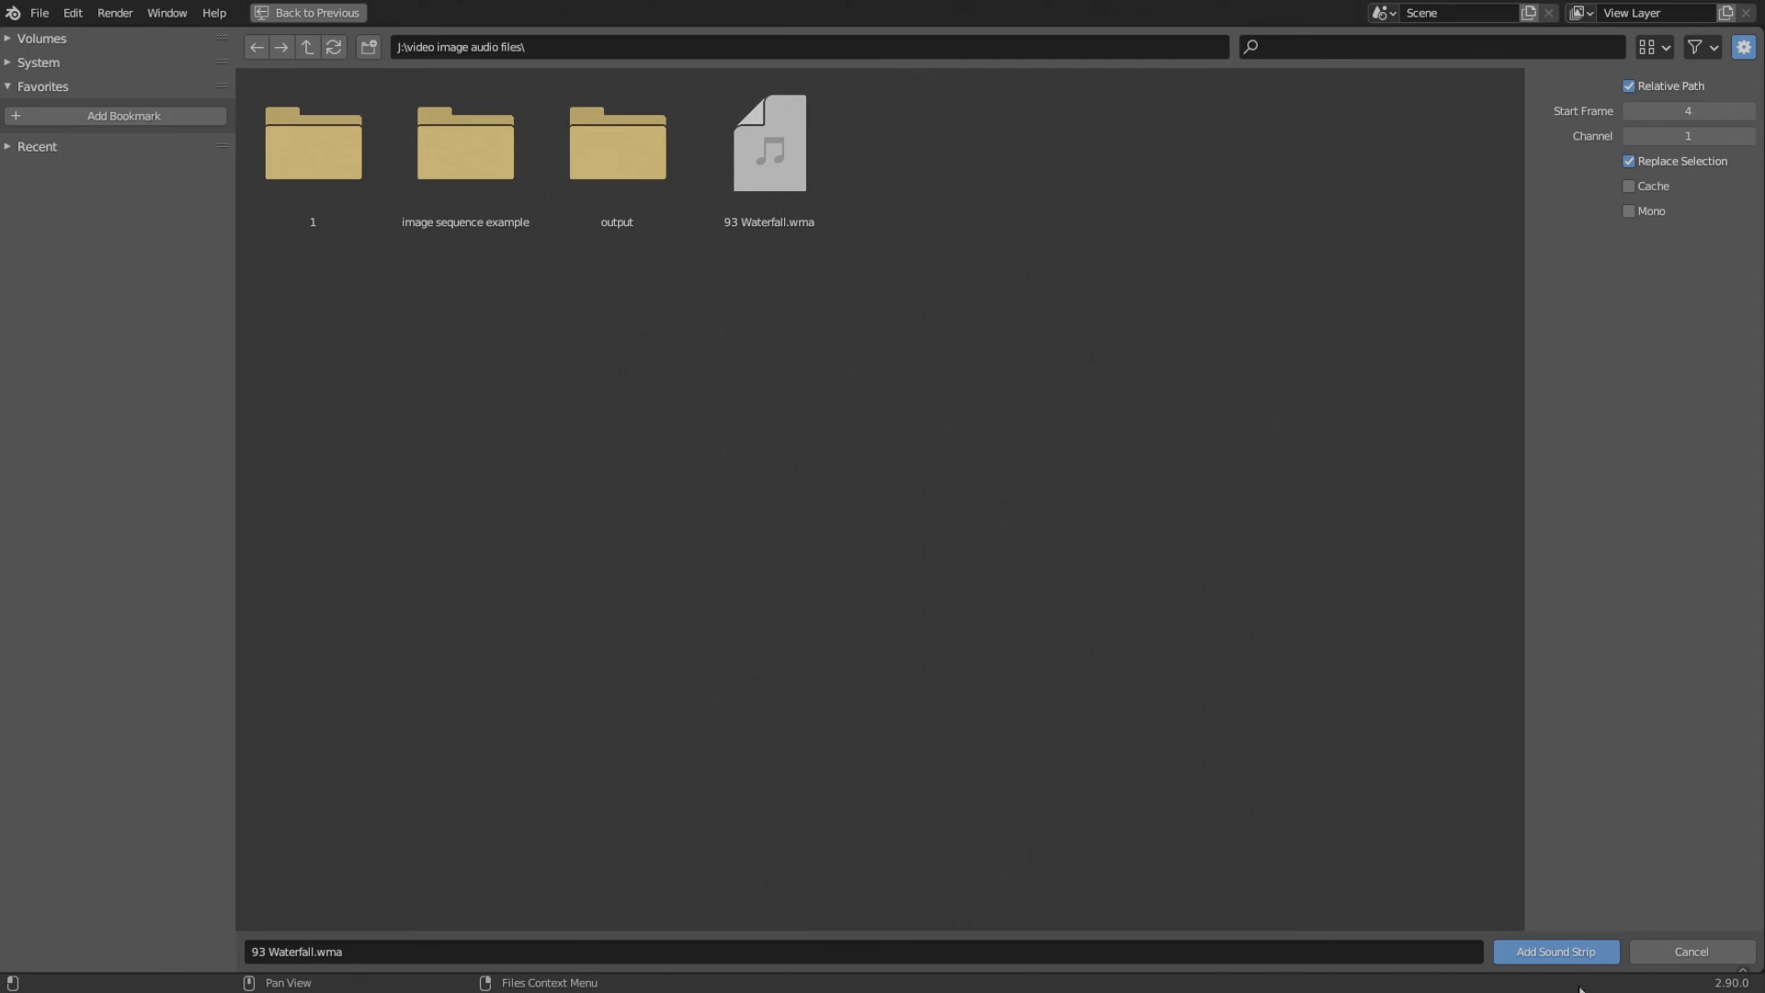
{"action": "left_click", "coordinate": [1691, 950]}
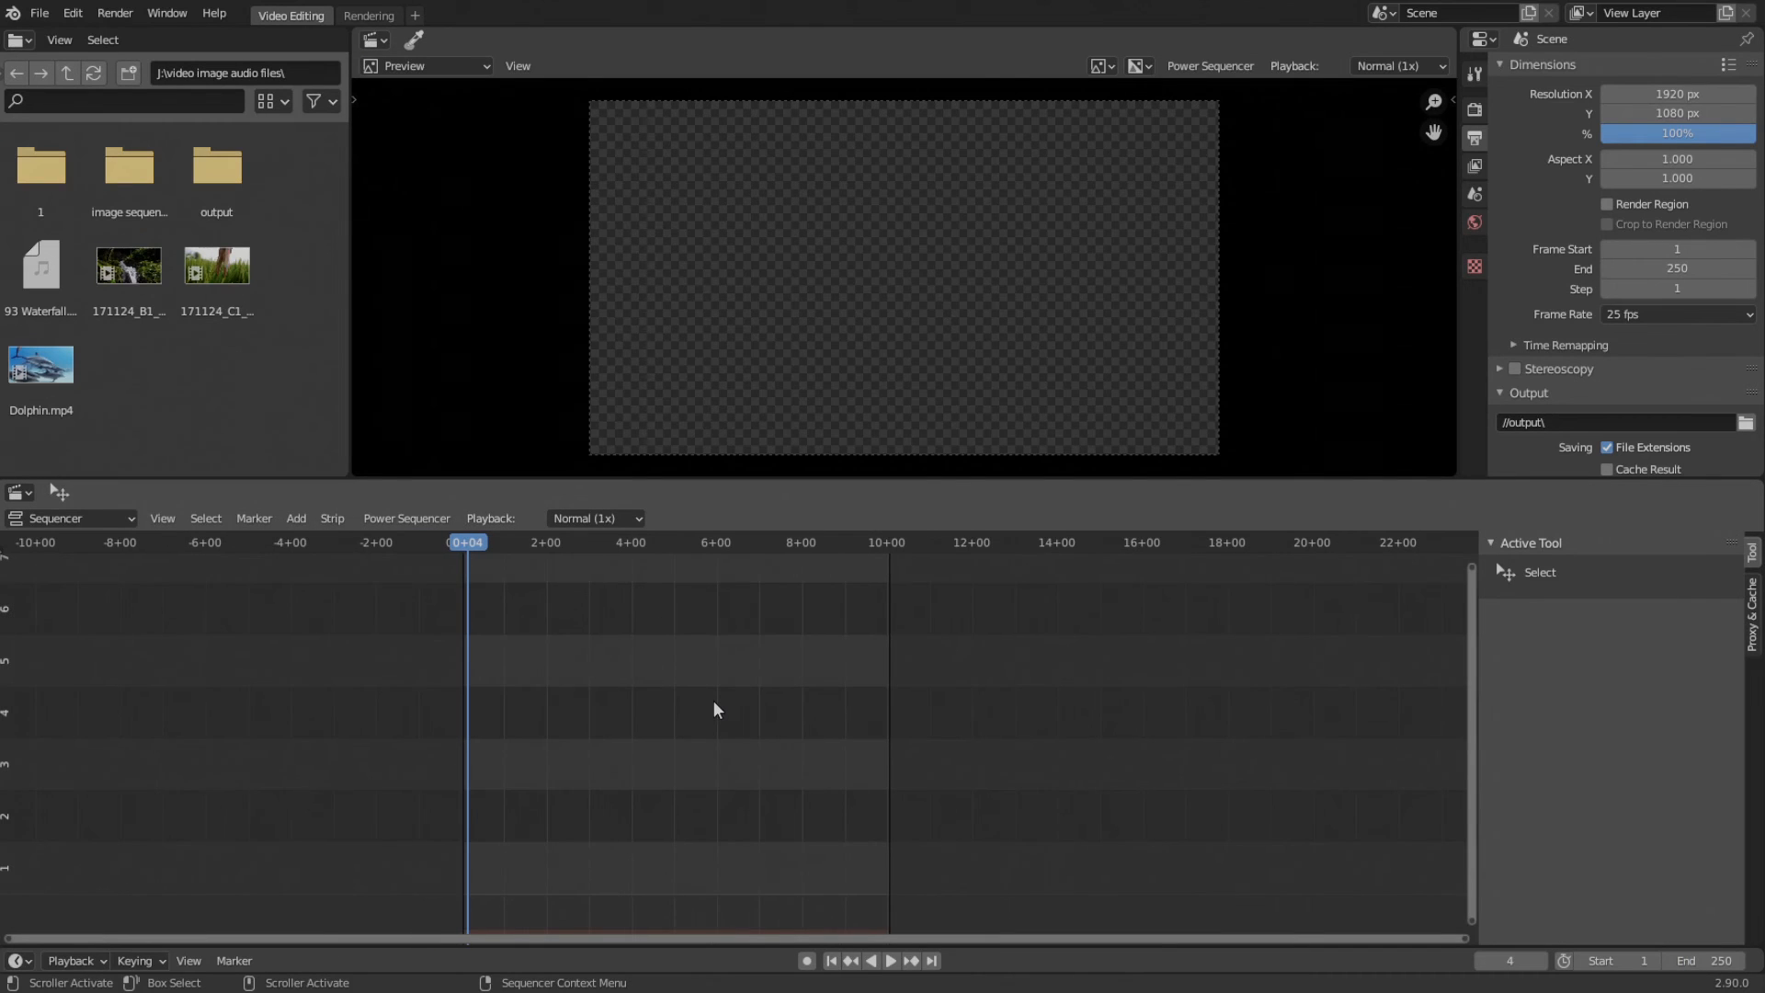